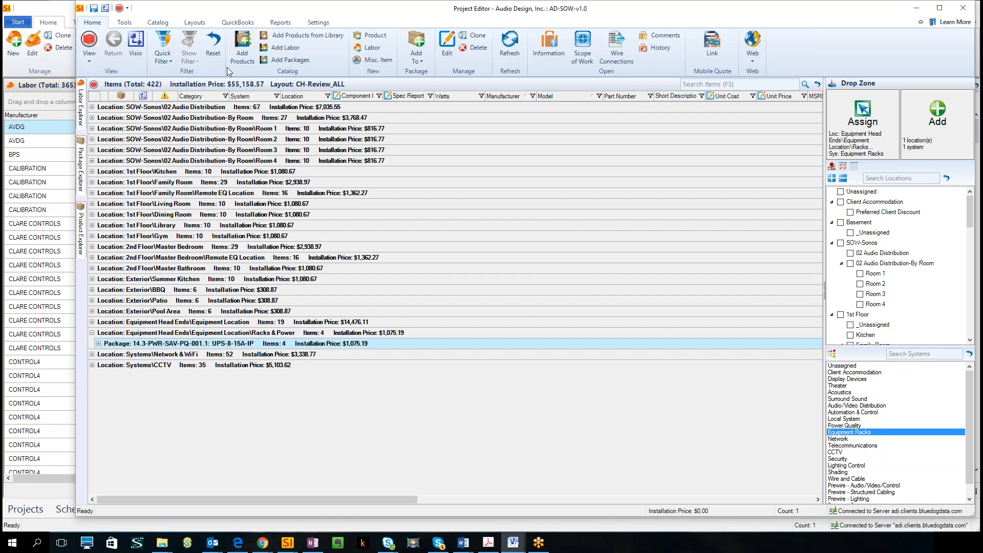
Add the package "LW - 07.1 Prewire | CATV Demark" to the project with the Unassigned location, accepting the offered head ends and wire lengths.
{"action": "left_click", "coordinate": [242, 62]}
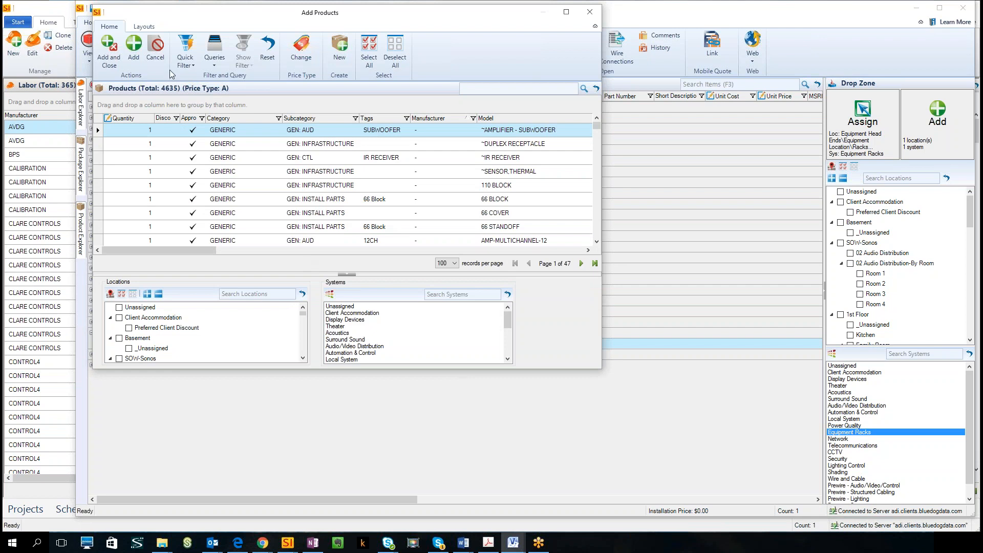
{"action": "left_click", "coordinate": [599, 12]}
{"action": "left_click", "coordinate": [285, 64]}
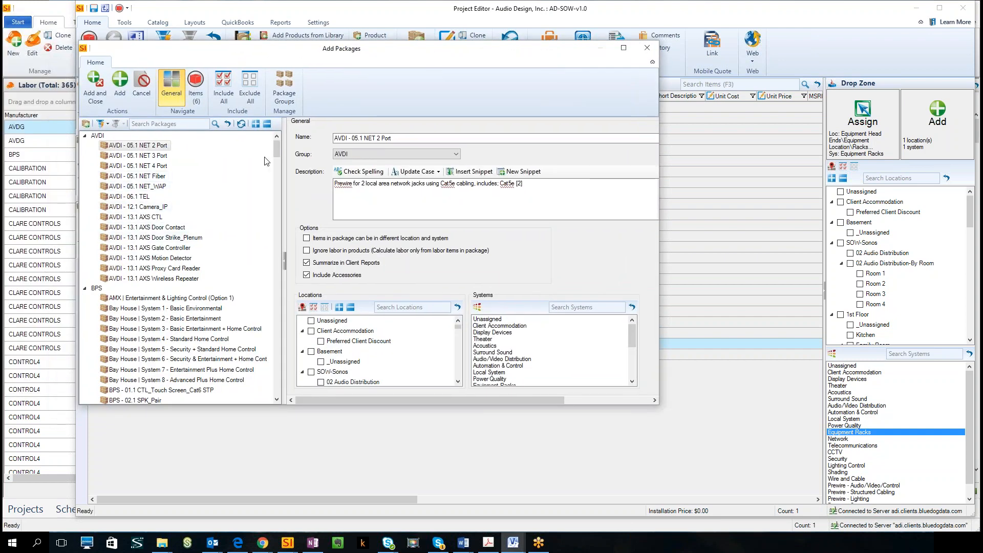
{"action": "left_click_drag", "start_coordinate": [276, 138], "coordinate": [278, 192]}
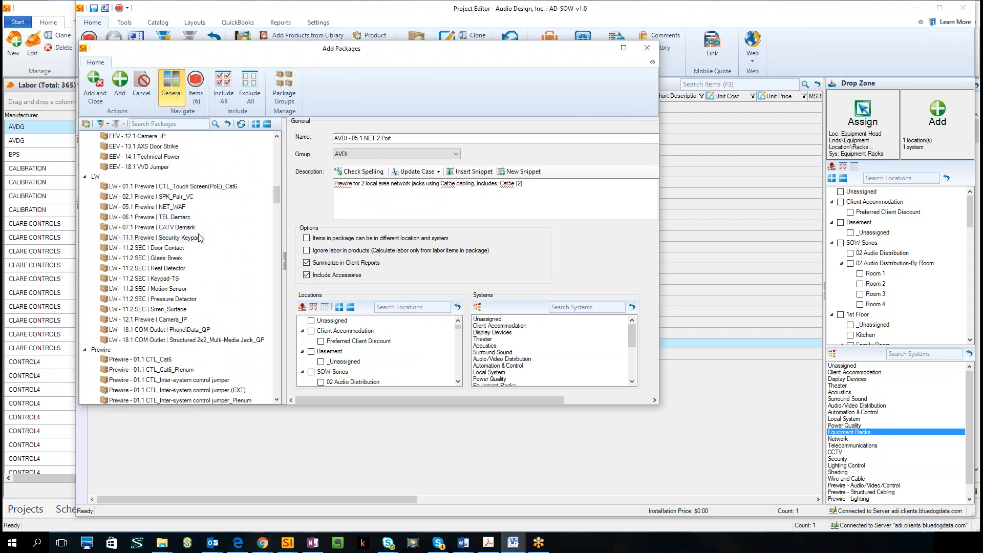
{"action": "left_click", "coordinate": [169, 228]}
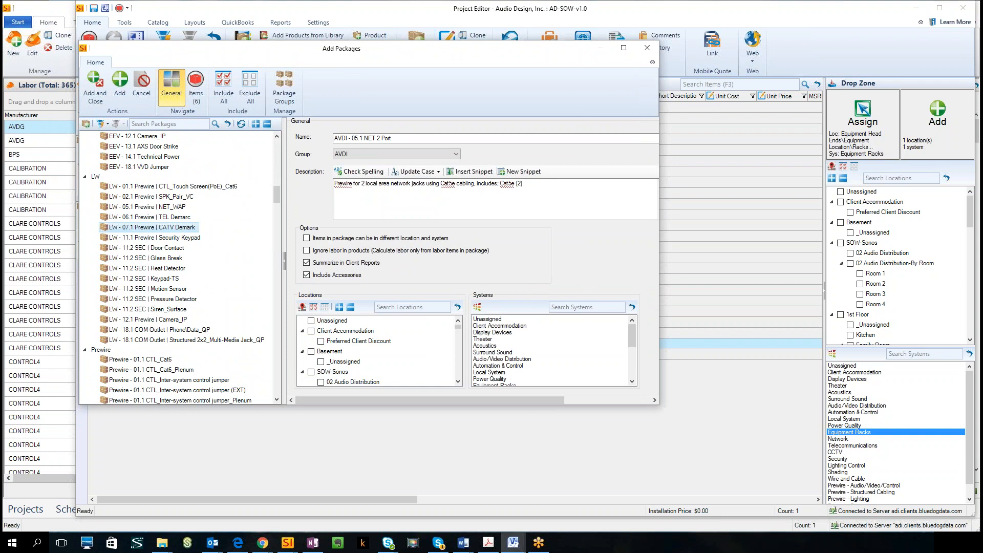
{"action": "left_click", "coordinate": [311, 320]}
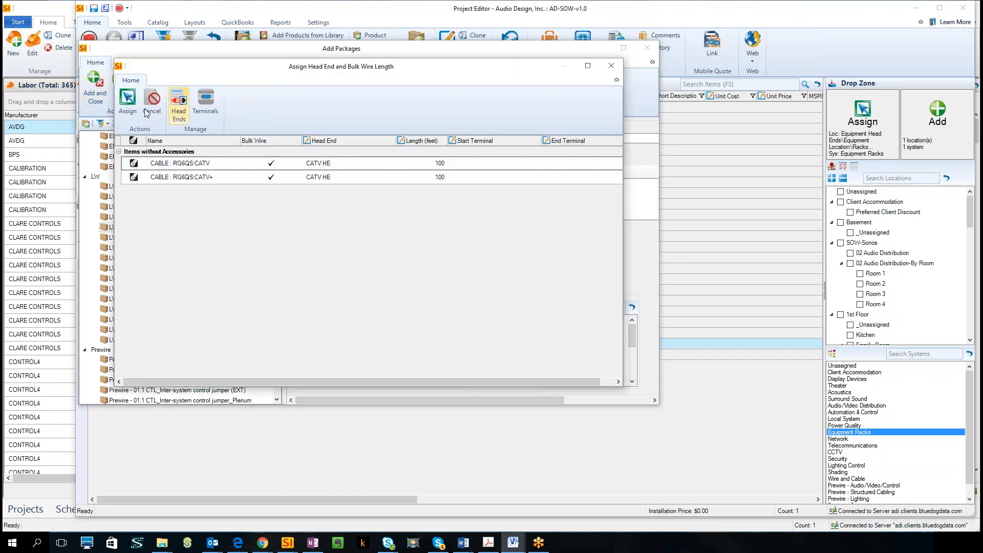
{"action": "left_click", "coordinate": [127, 99]}
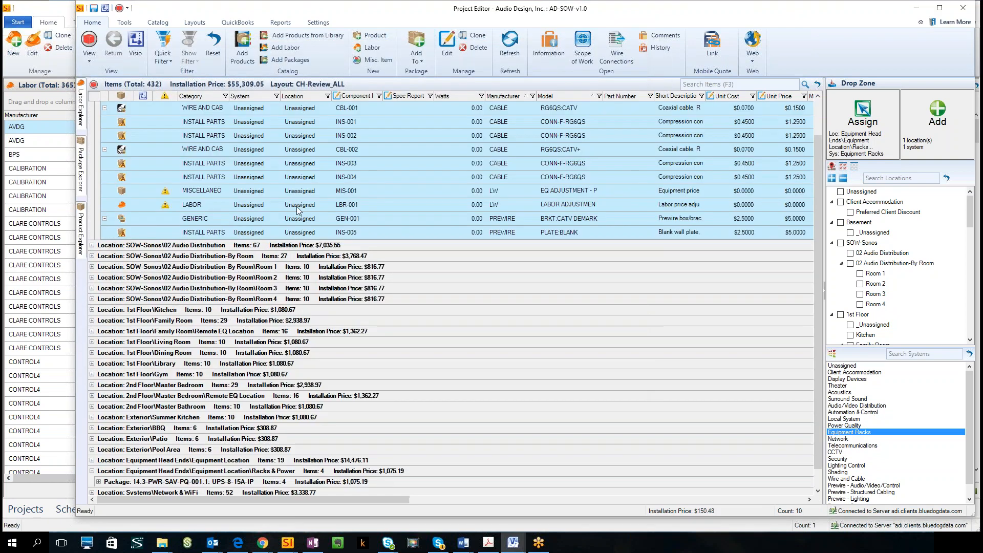
Examine the CATV Demark package's equipment and labor adjustment items, comparing them with the new labor item's general, description and price details.
{"action": "left_click", "coordinate": [335, 119]}
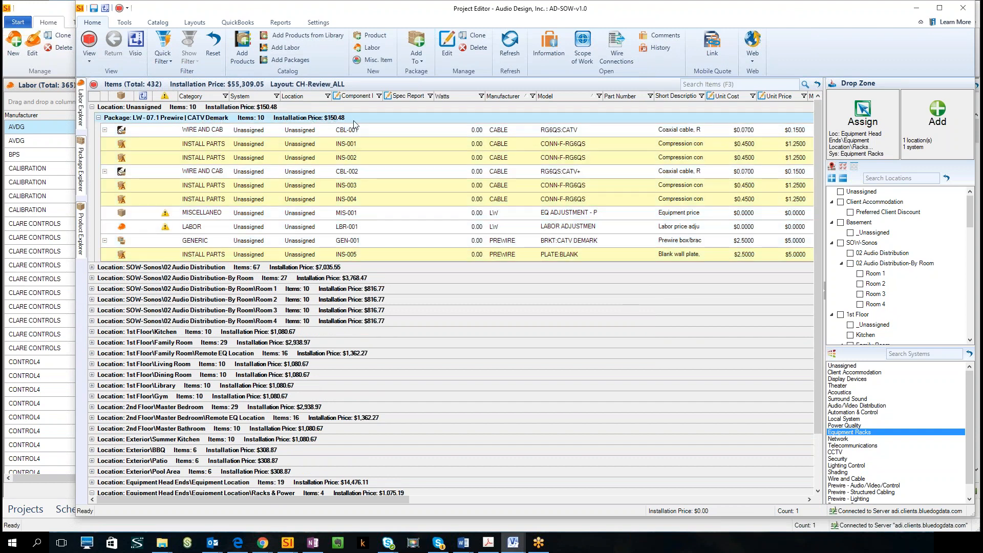
{"action": "left_click", "coordinate": [575, 215]}
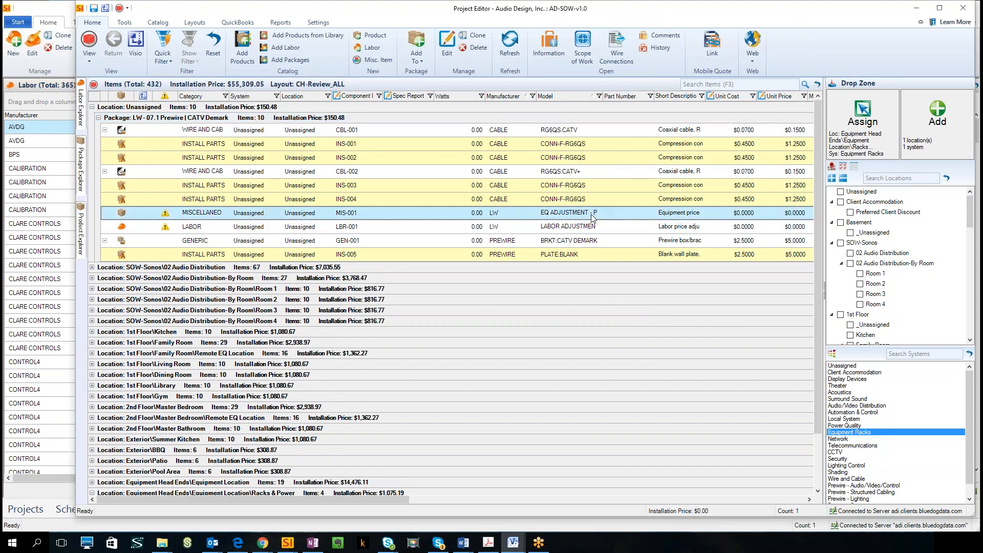
{"action": "left_click", "coordinate": [583, 226]}
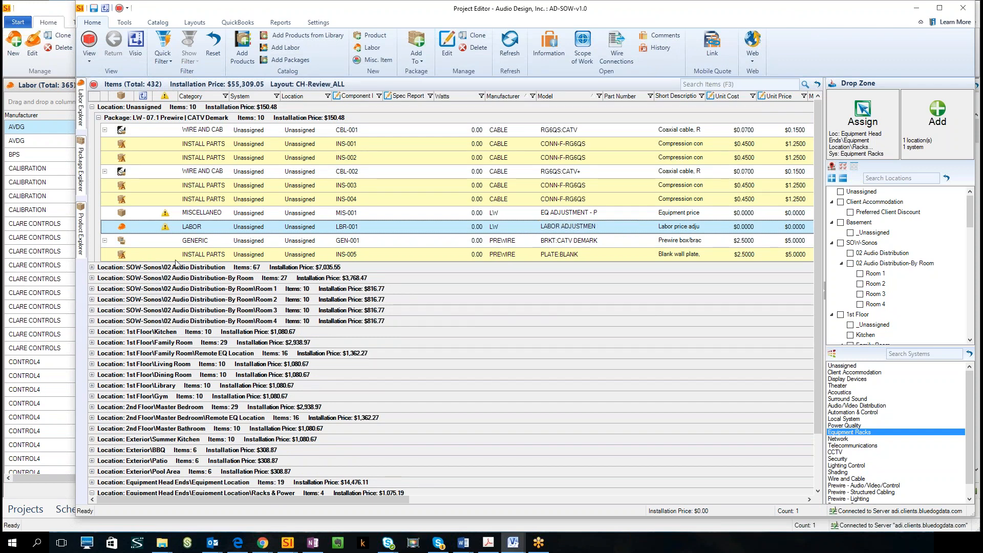
{"action": "left_click", "coordinate": [22, 258]}
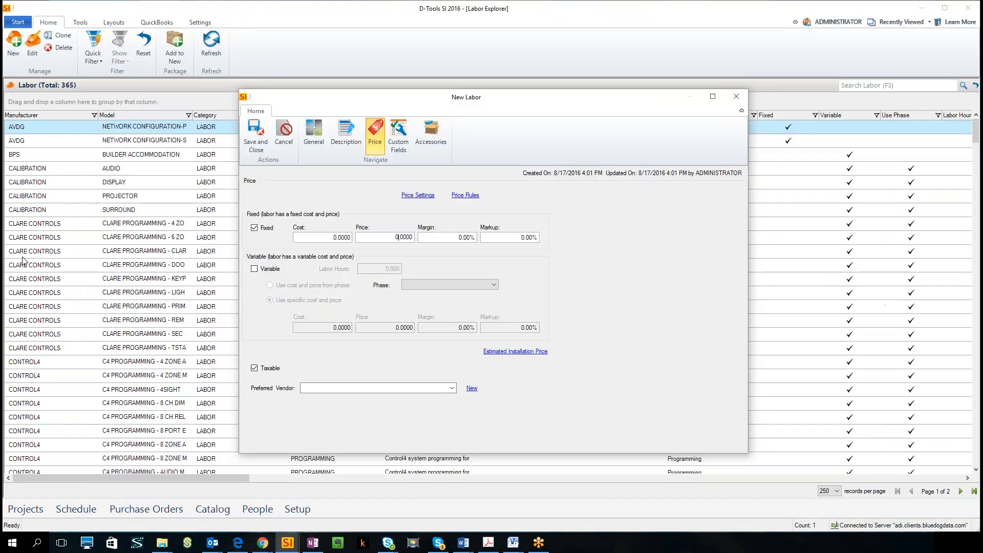
{"action": "left_click", "coordinate": [314, 134]}
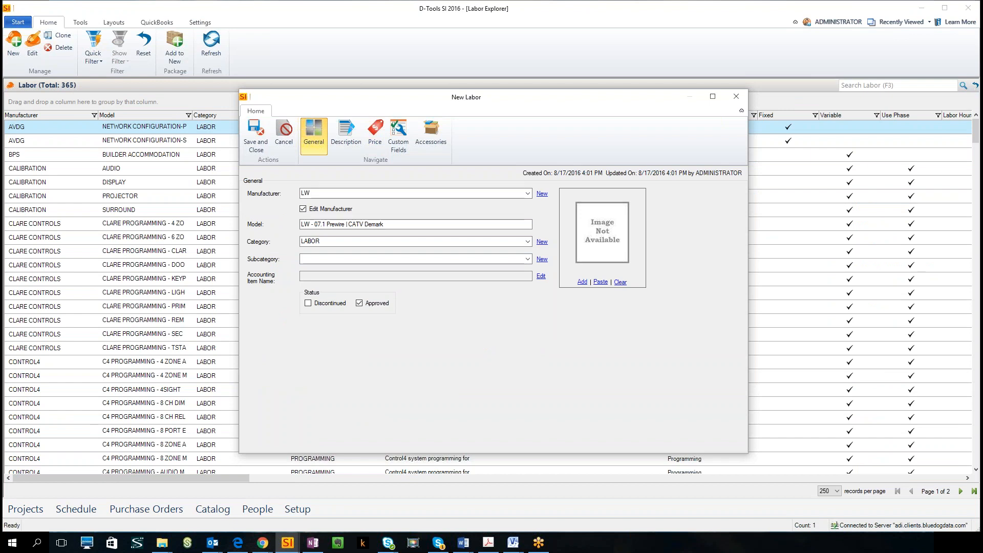
{"action": "left_click", "coordinate": [346, 134]}
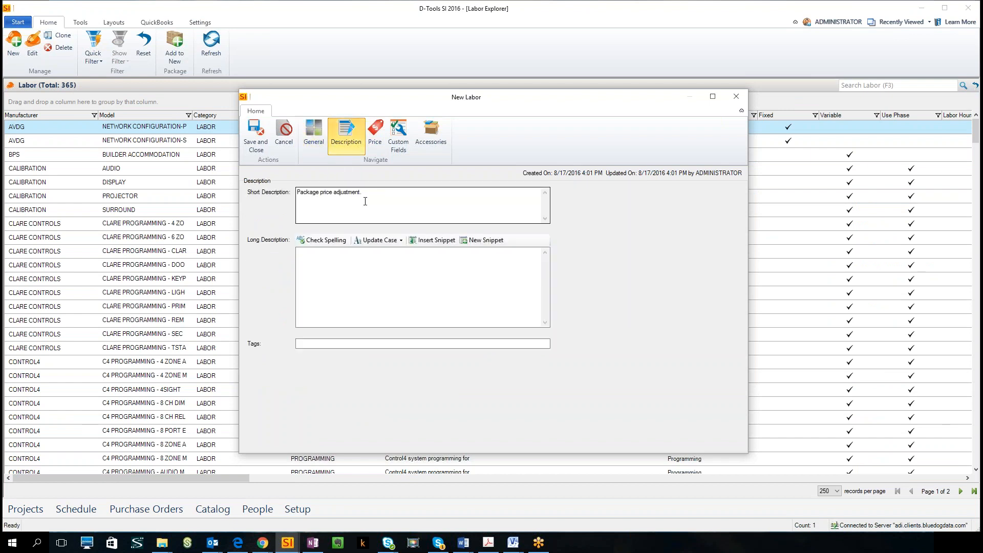
{"action": "left_click", "coordinate": [374, 134]}
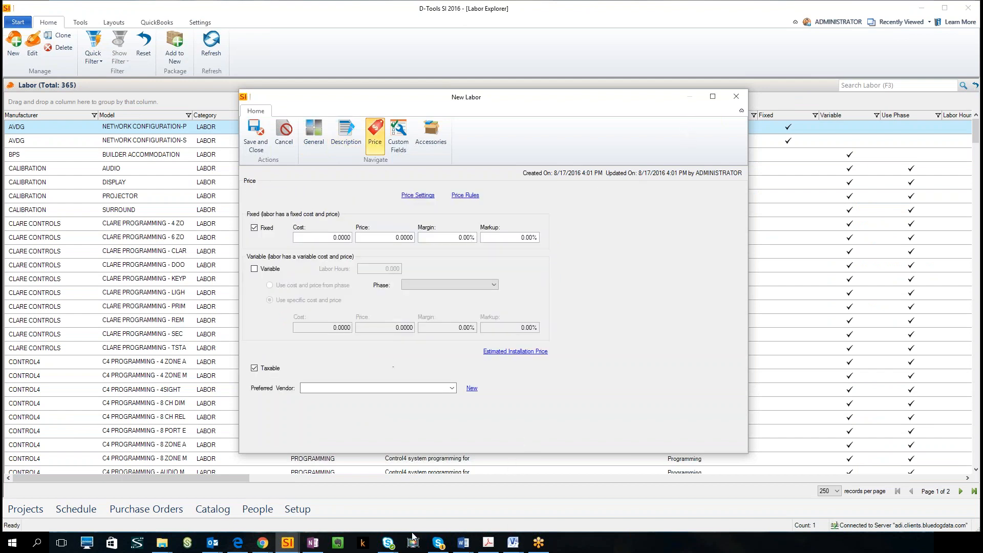
{"action": "mouse_move", "coordinate": [513, 546]}
{"action": "left_click", "coordinate": [546, 513]}
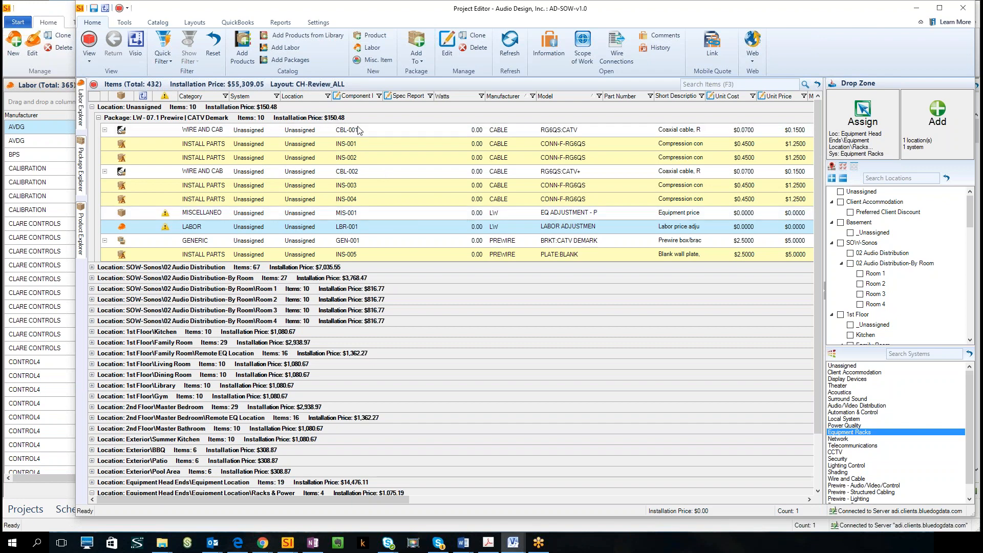
Set the fixed price of the CATV Demark package's labor adjustment item to -25.48 and save it.
{"action": "double_click", "coordinate": [540, 226]}
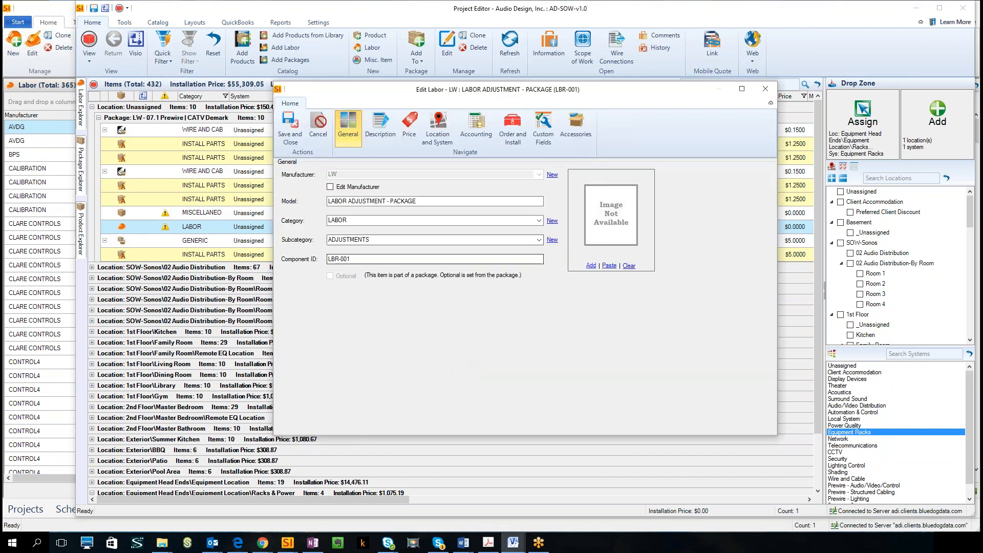
{"action": "left_click", "coordinate": [407, 131]}
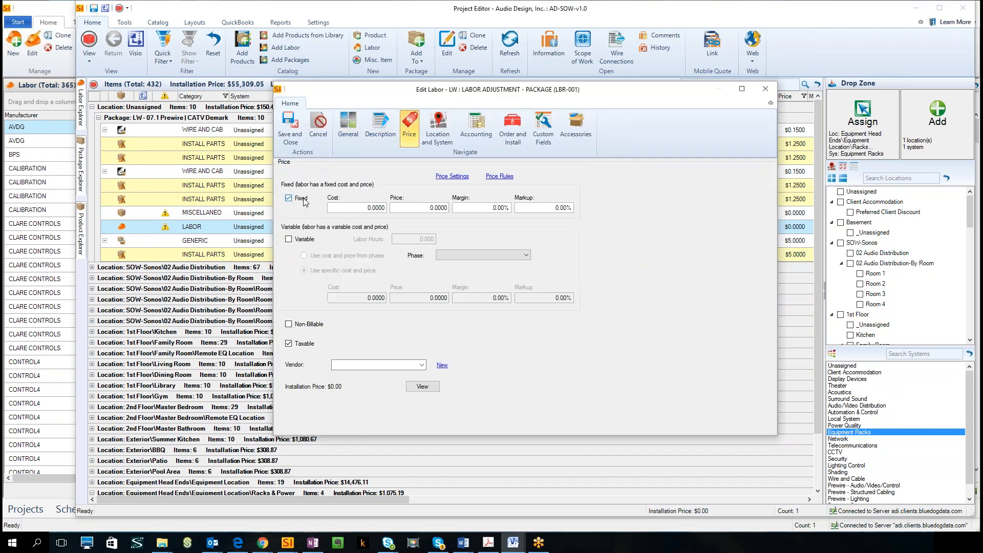
{"action": "left_click", "coordinate": [432, 209]}
{"action": "type", "text": "25"}
{"action": "mouse_move", "coordinate": [582, 90]}
{"action": "left_mouse_down"}
{"action": "mouse_move", "coordinate": [626, 101]}
{"action": "mouse_move", "coordinate": [573, 104]}
{"action": "left_mouse_up"}
{"action": "type", "text": ".46"}
{"action": "type", "text": "8"}
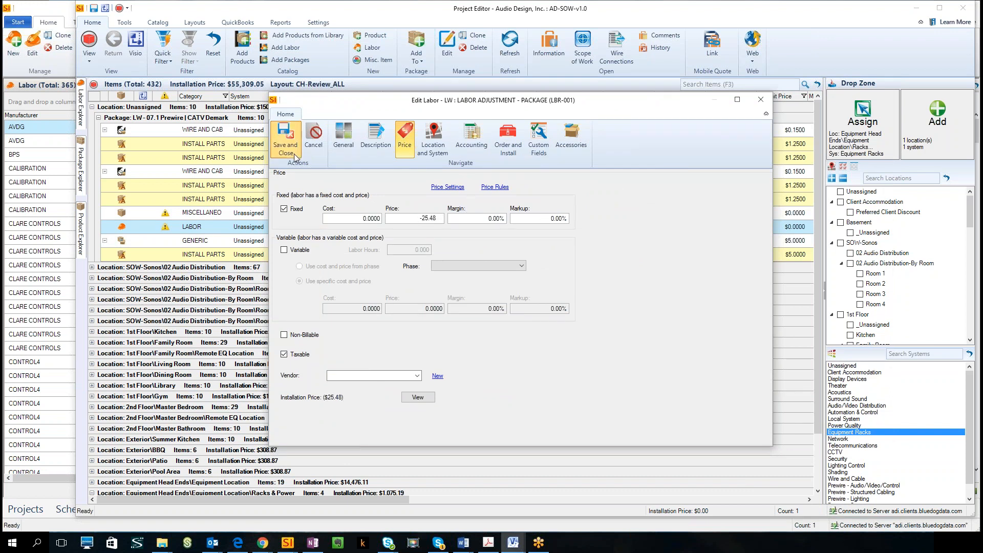
{"action": "left_click", "coordinate": [285, 134]}
{"action": "left_click", "coordinate": [346, 120]}
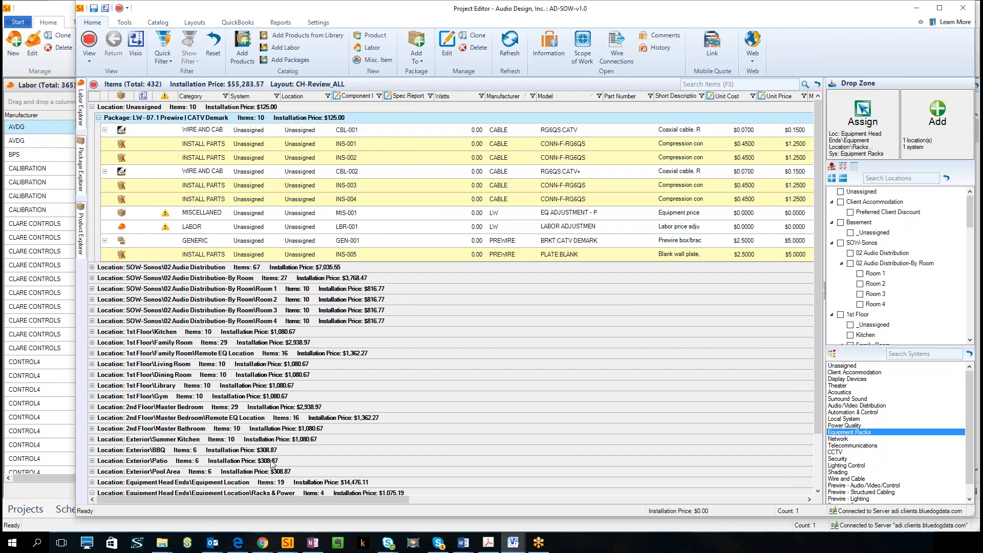
Return to the Labor Explorer and close the new labor item without saving it.
{"action": "left_click", "coordinate": [921, 10]}
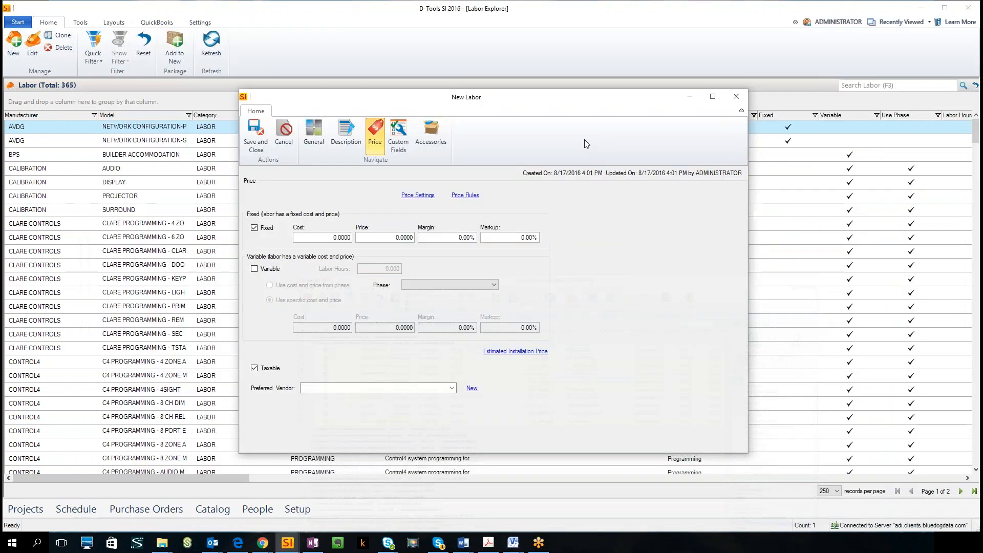
{"action": "left_click", "coordinate": [313, 146]}
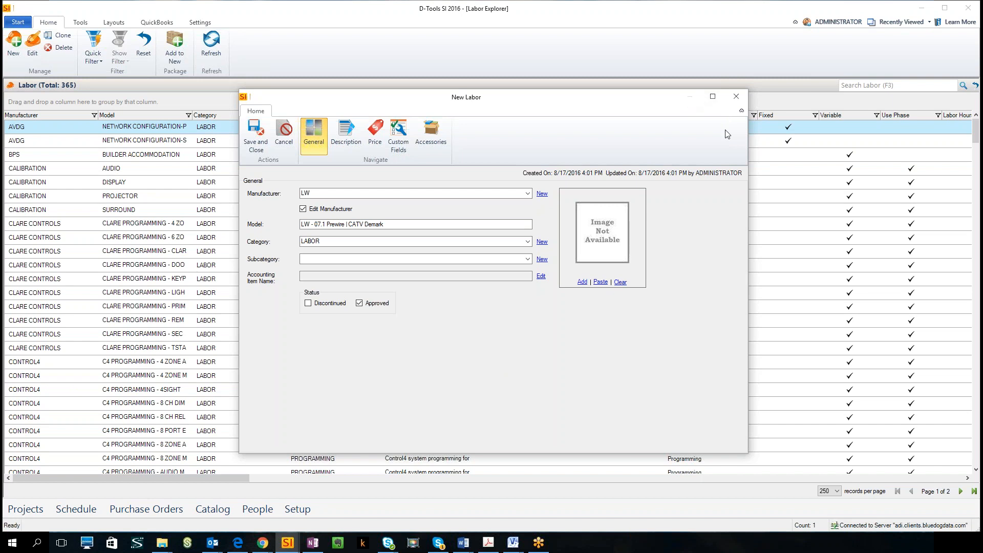
{"action": "left_click", "coordinate": [736, 98]}
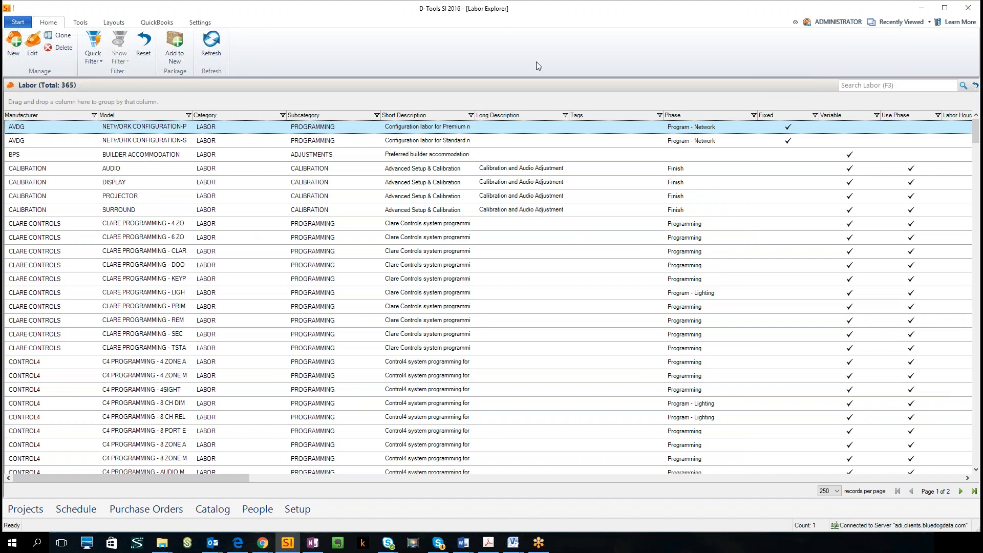
Start a new catalog package in the Package Explorer, named "Middle Atlantic ERK-44 Base Package".
{"action": "left_click", "coordinate": [17, 22]}
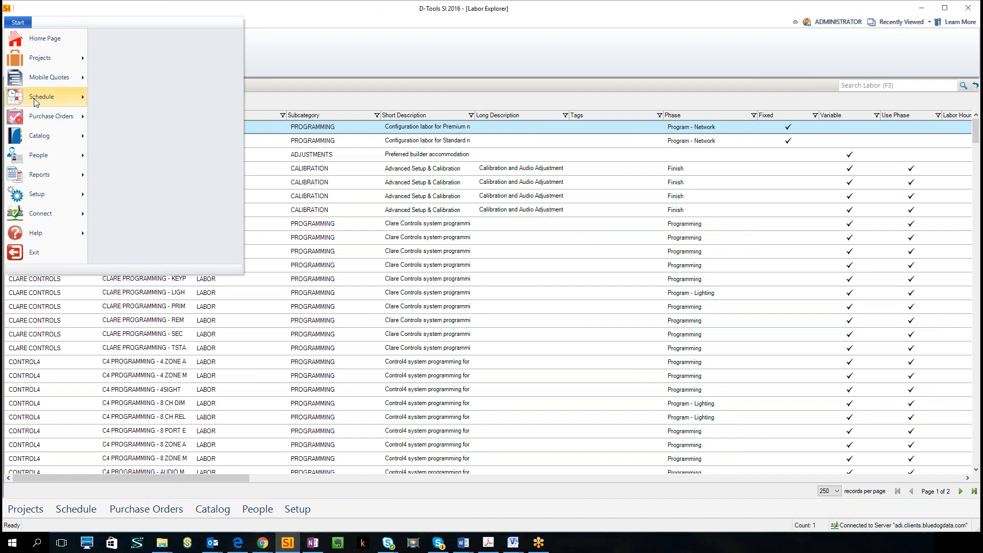
{"action": "mouse_move", "coordinate": [37, 137]}
{"action": "left_click", "coordinate": [150, 104]}
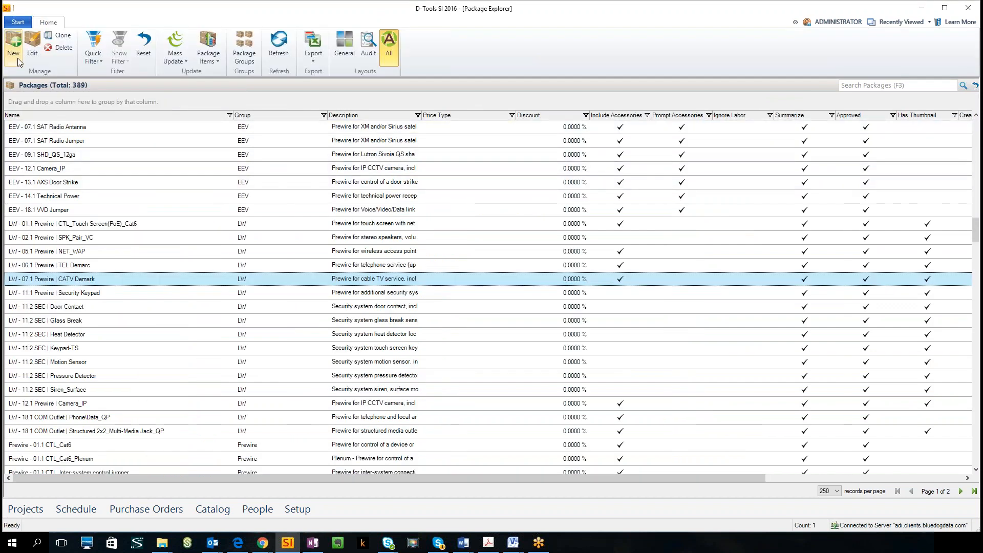
{"action": "left_click", "coordinate": [15, 51]}
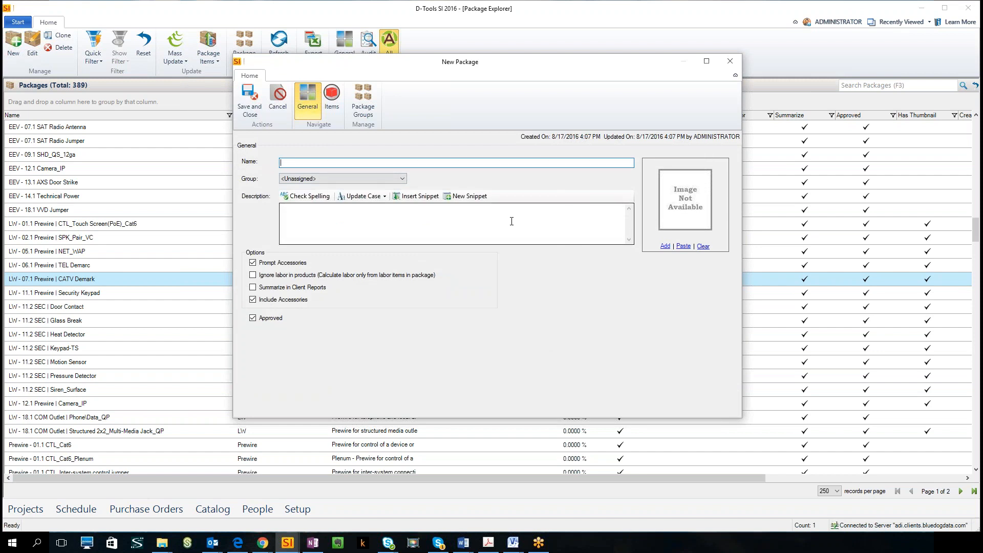
{"action": "type", "text": "Middle Atlantic ERK-44 Base Package"}
Create a new package group named "SOW-MidAtlantic" and save it.
{"action": "left_click", "coordinate": [375, 180]}
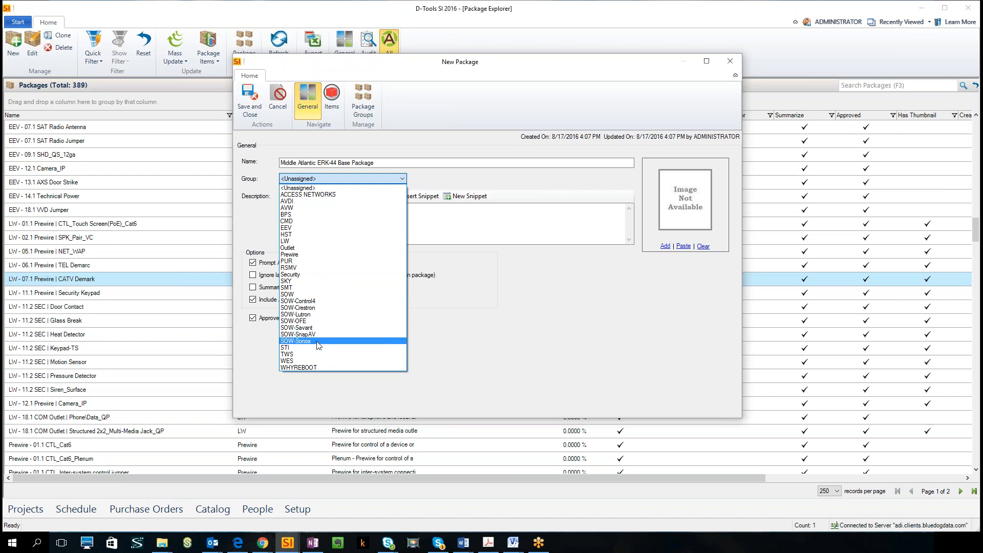
{"action": "left_click", "coordinate": [439, 115]}
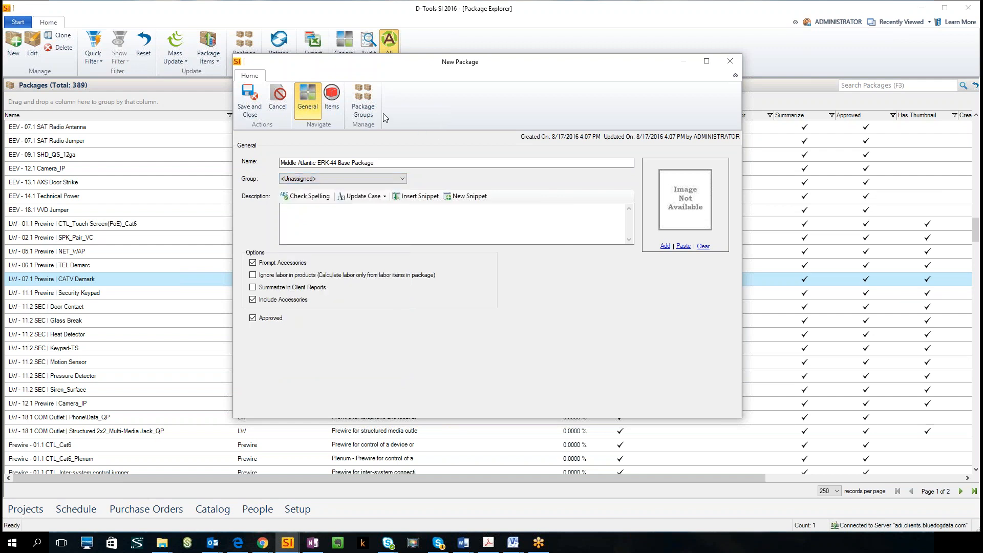
{"action": "left_click", "coordinate": [373, 102]}
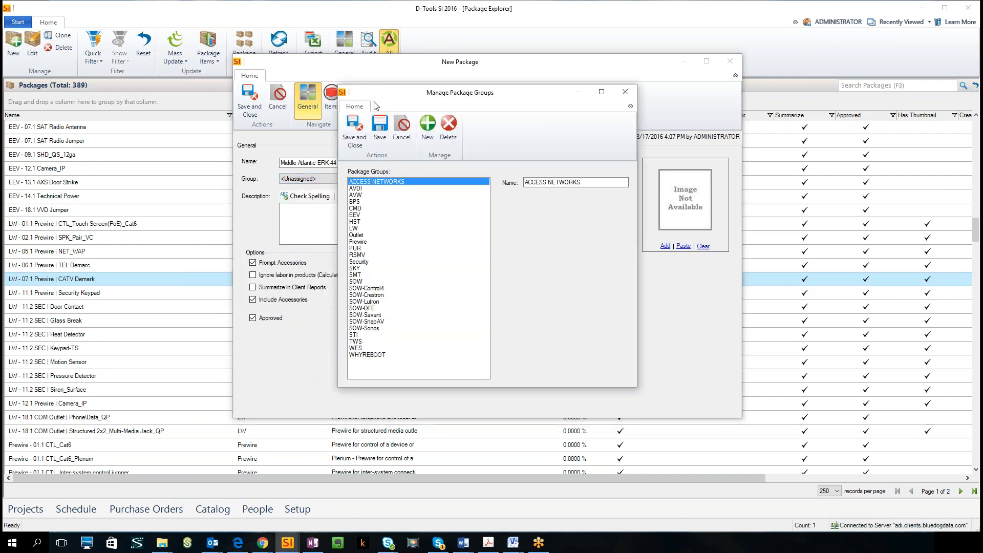
{"action": "left_click", "coordinate": [428, 128]}
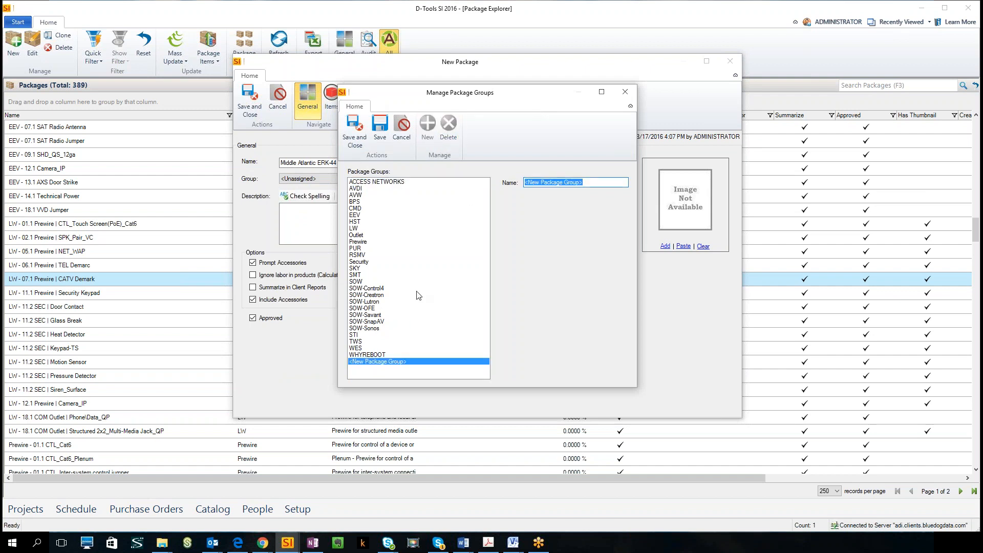
{"action": "type", "text": "SOW"}
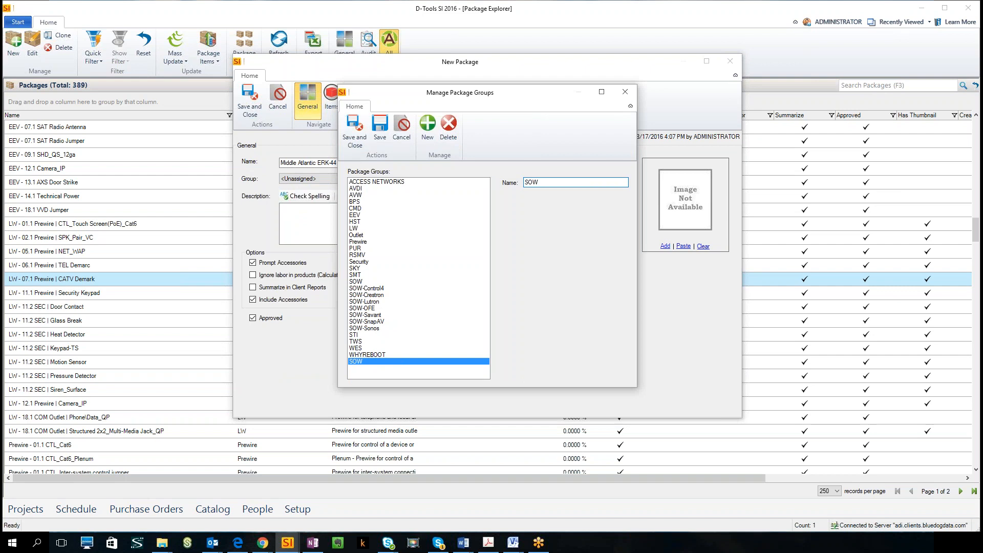
{"action": "type", "text": "-MidAtlantic"}
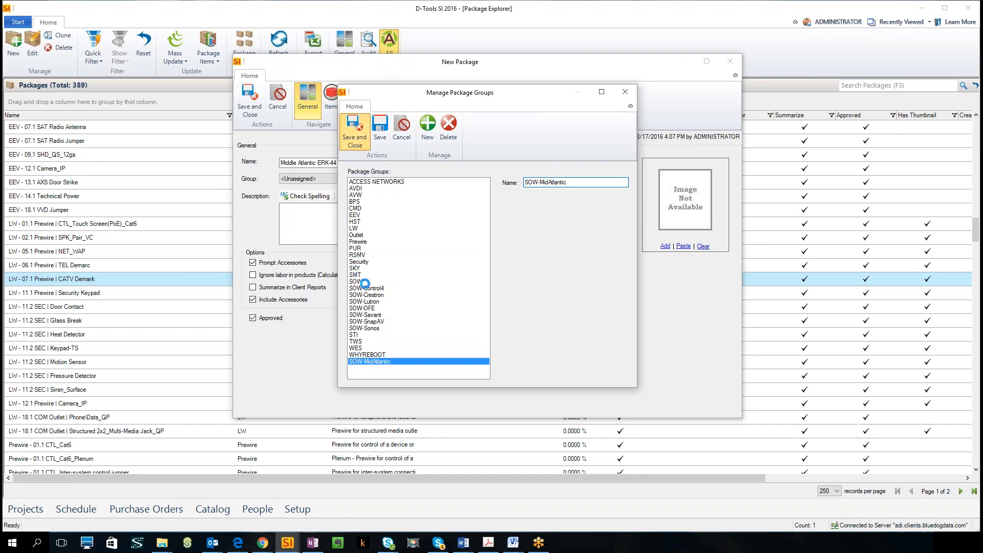
{"action": "left_click", "coordinate": [354, 132]}
Assign the new package to the SOW-MidAtlantic group and describe it as "Base package for a 44RU equipment rack.".
{"action": "left_click", "coordinate": [385, 179]}
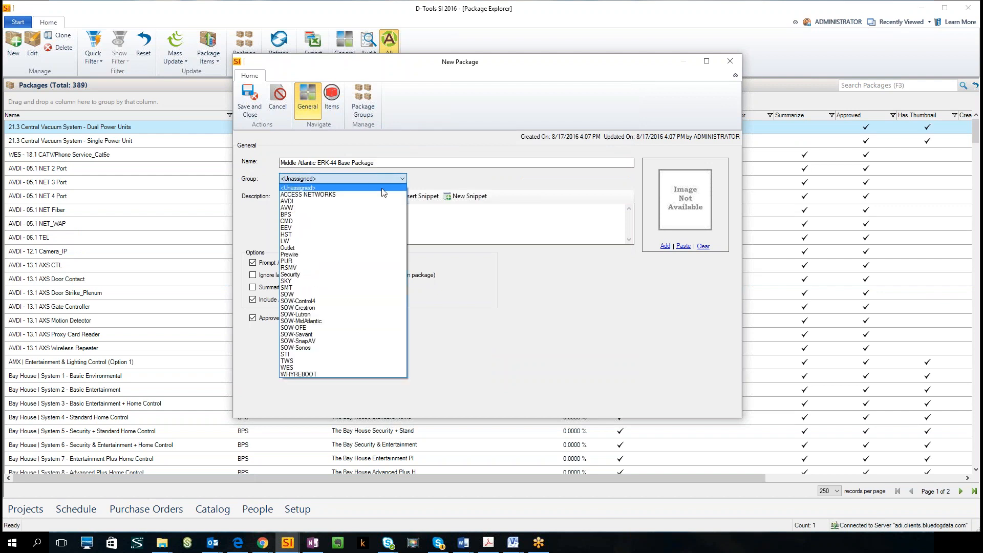
{"action": "left_click", "coordinate": [312, 321]}
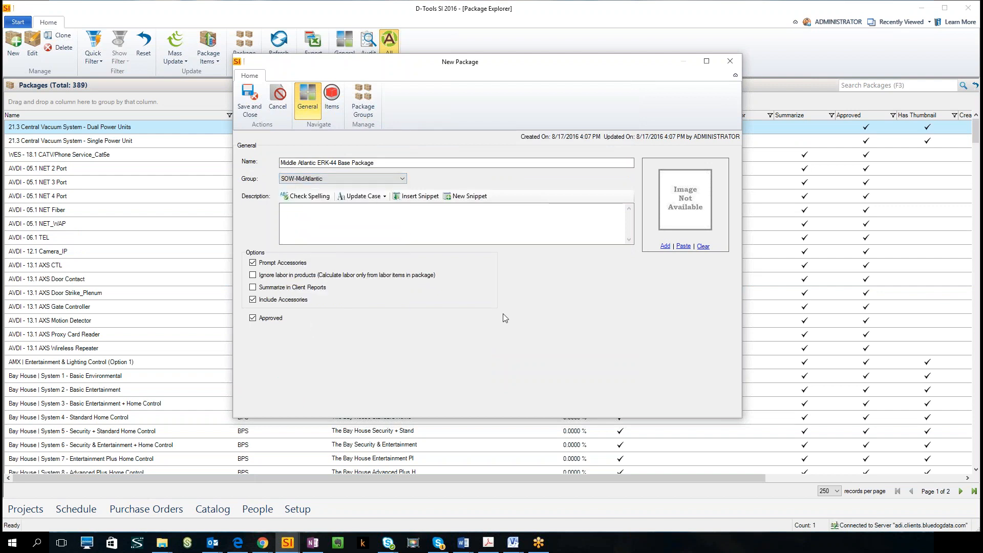
{"action": "left_click", "coordinate": [349, 216]}
{"action": "type", "text": "Base package for a 44"}
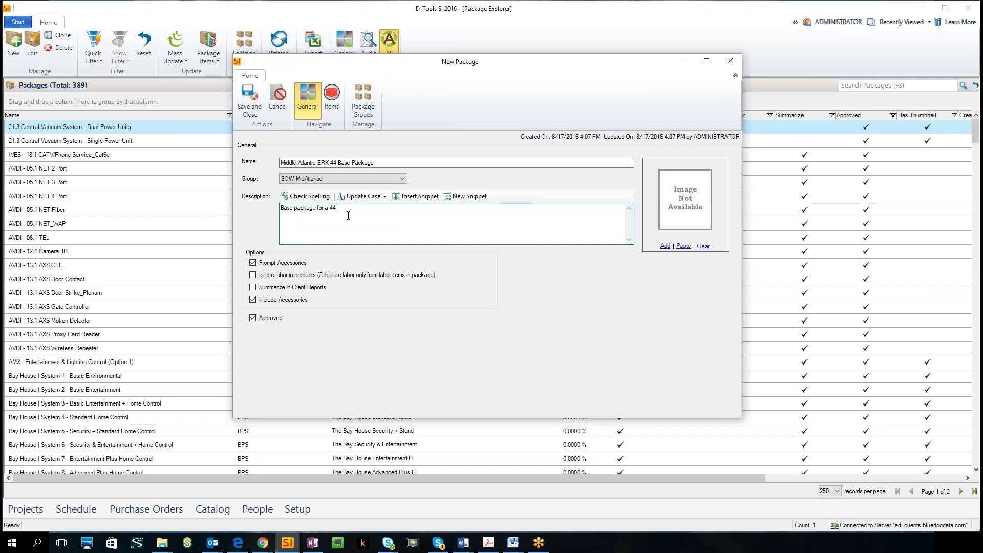
{"action": "type", "text": "RU equipment rack."}
Add the MidAtlantic_ERK.jpg product image as the new package's picture.
{"action": "left_click", "coordinate": [665, 247]}
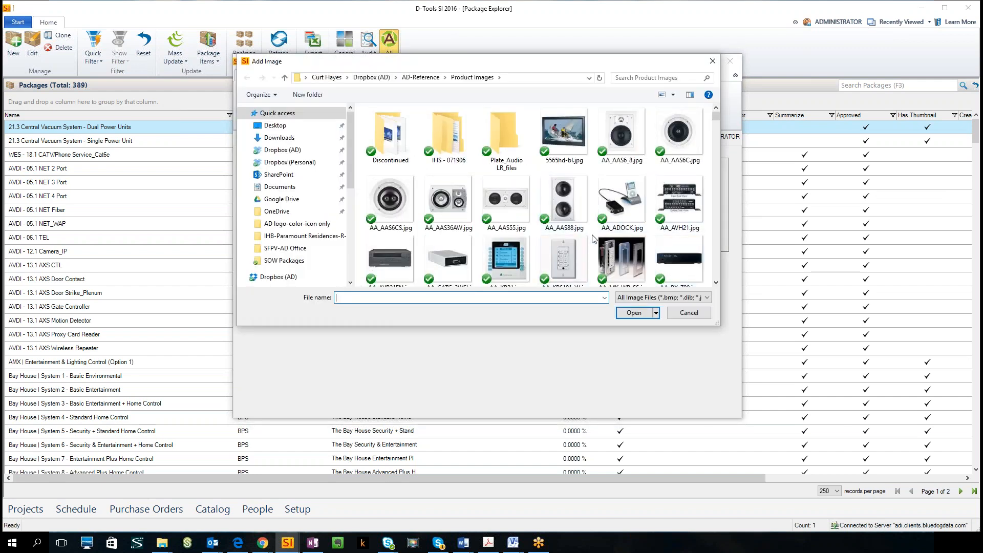
{"action": "type", "text": "mid"}
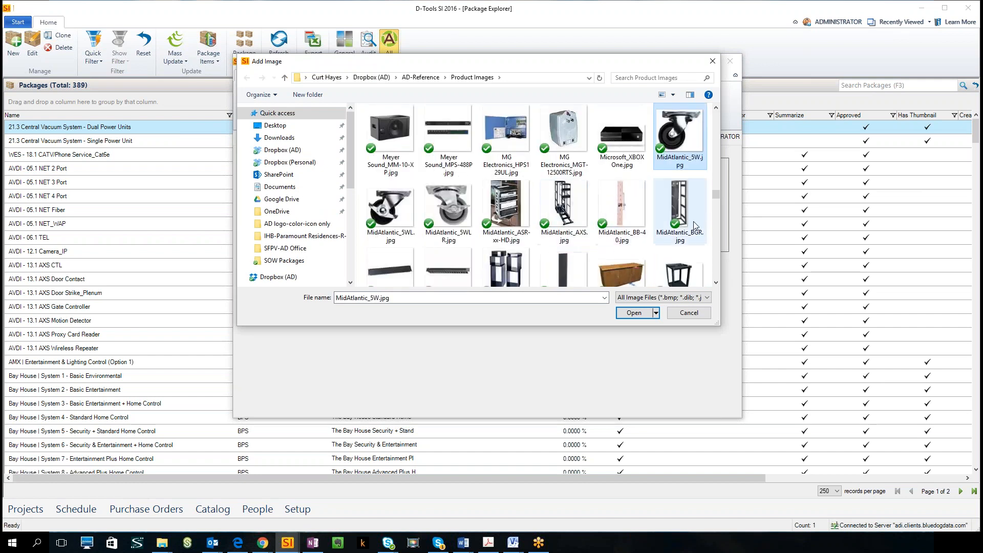
{"action": "scroll", "coordinate": [696, 227], "scroll_direction": "down", "scroll_amount": 1}
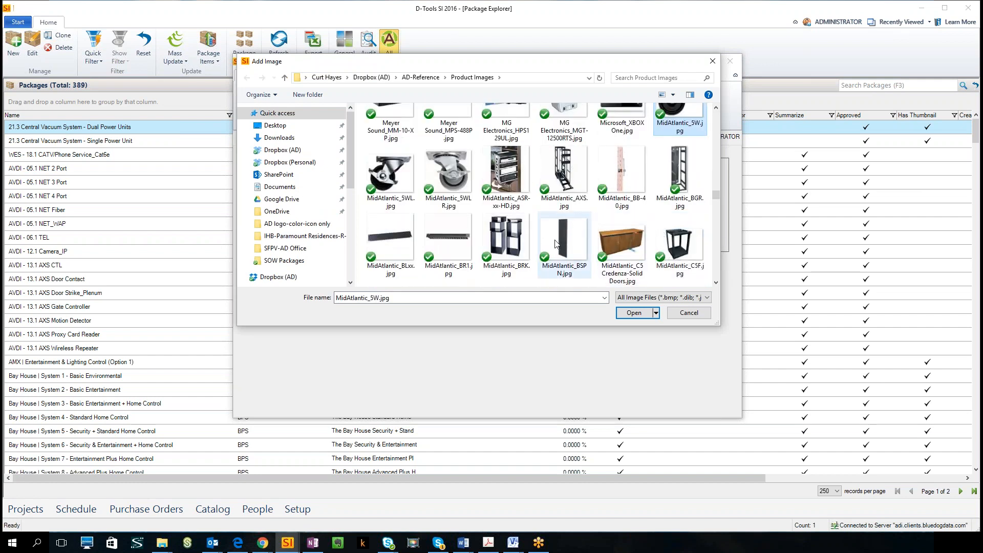
{"action": "scroll", "coordinate": [617, 225], "scroll_direction": "down", "scroll_amount": 2}
{"action": "left_click", "coordinate": [678, 245]}
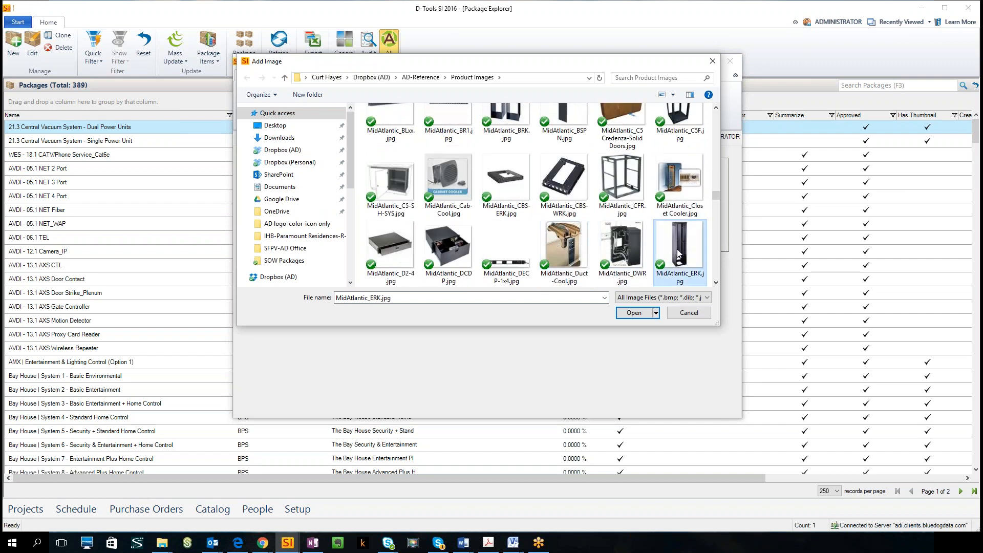
{"action": "left_click", "coordinate": [642, 313]}
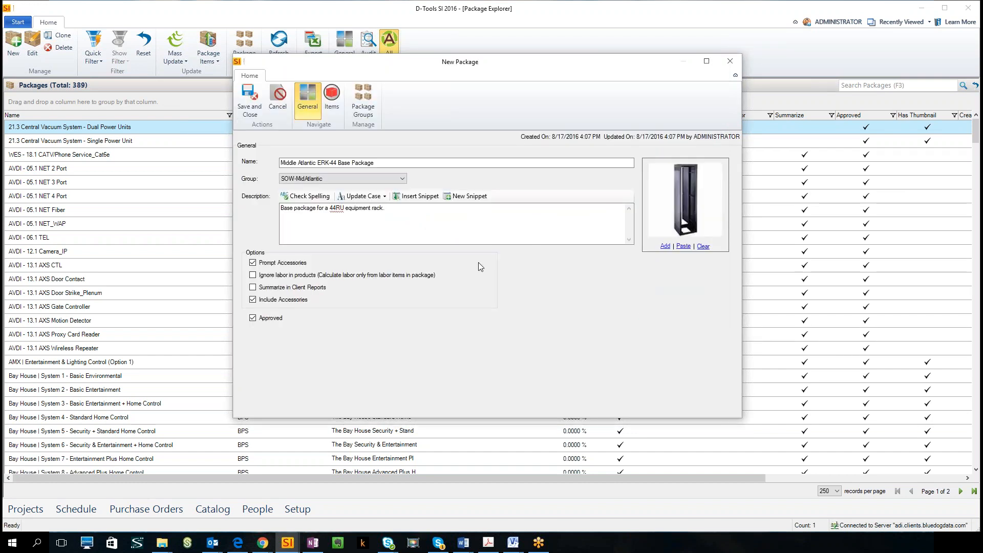
Turn off Prompt Accessories and Include Accessories for the package, and open its item list.
{"action": "left_click", "coordinate": [253, 263]}
{"action": "left_click", "coordinate": [253, 263]}
{"action": "left_click", "coordinate": [253, 263]}
{"action": "left_click", "coordinate": [254, 300]}
{"action": "left_click", "coordinate": [332, 98]}
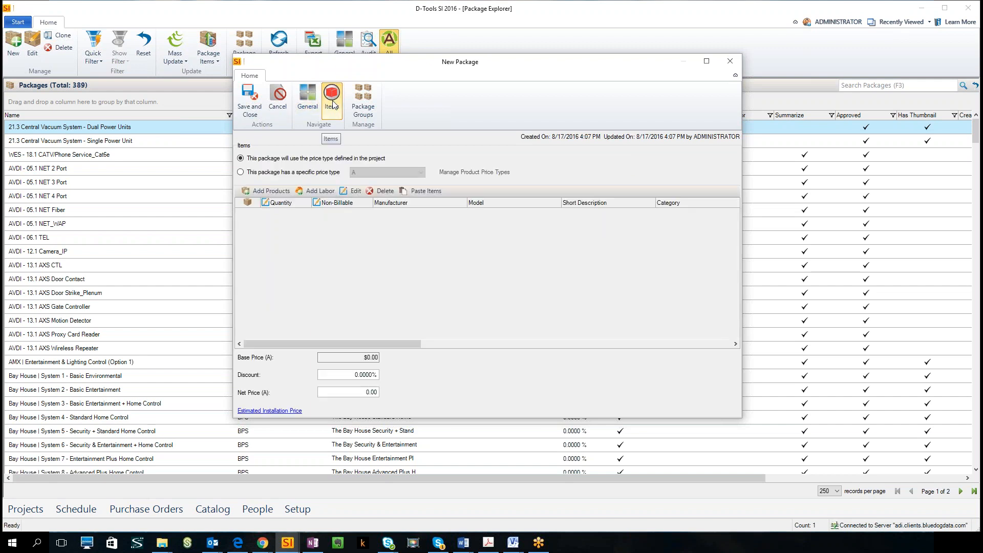
Return to the package's general settings and turn Prompt Accessories and Include Accessories back on.
{"action": "left_click", "coordinate": [308, 108]}
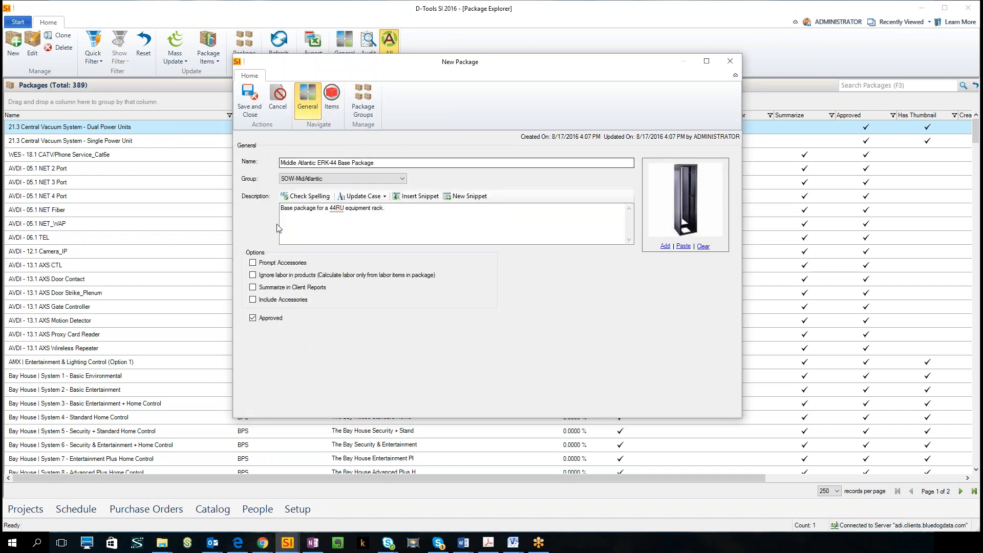
{"action": "left_click", "coordinate": [253, 264]}
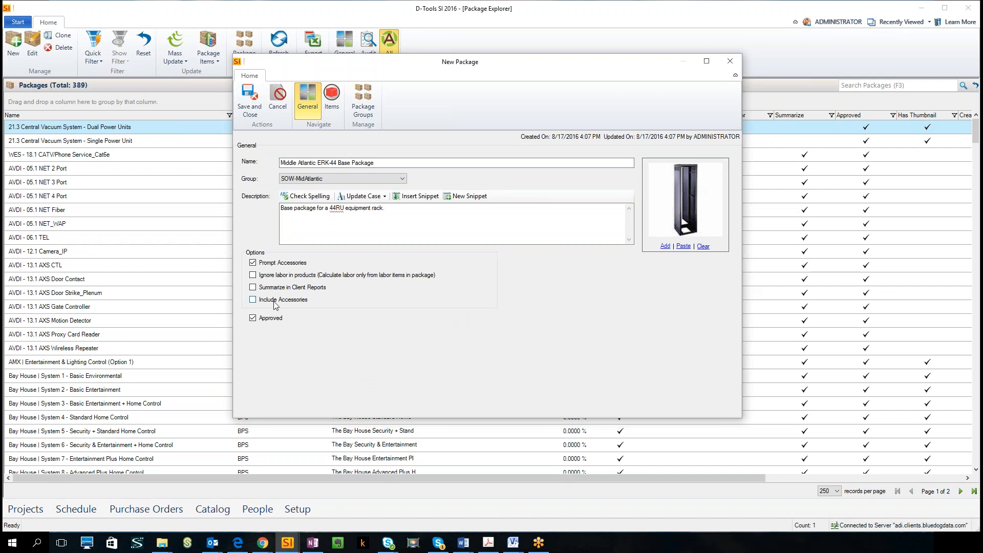
{"action": "left_click", "coordinate": [253, 300]}
{"action": "left_click", "coordinate": [252, 287]}
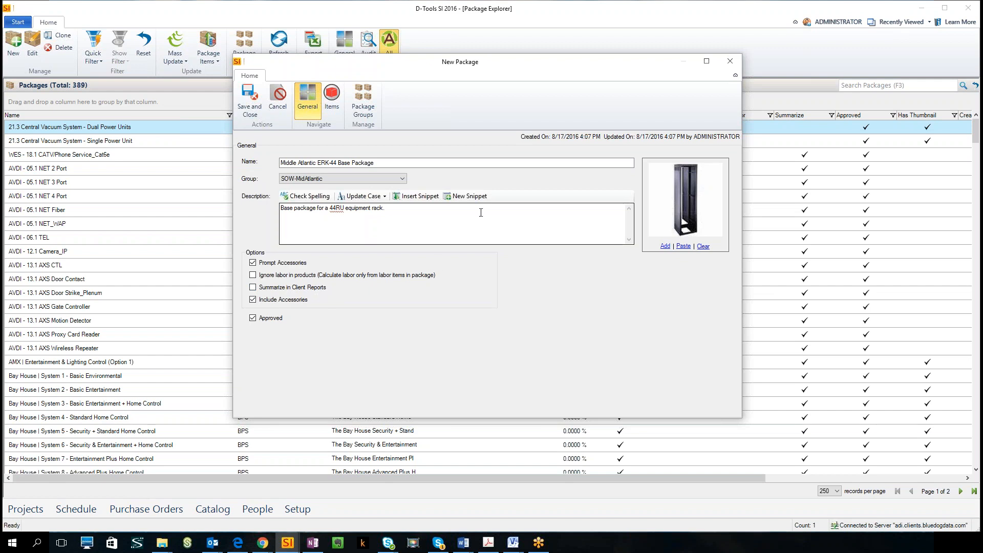
Switch to the Sonos proposal summary PDF in Adobe Acrobat, examine how packages and their items are listed, and return to the new package.
{"action": "left_click", "coordinate": [488, 542]}
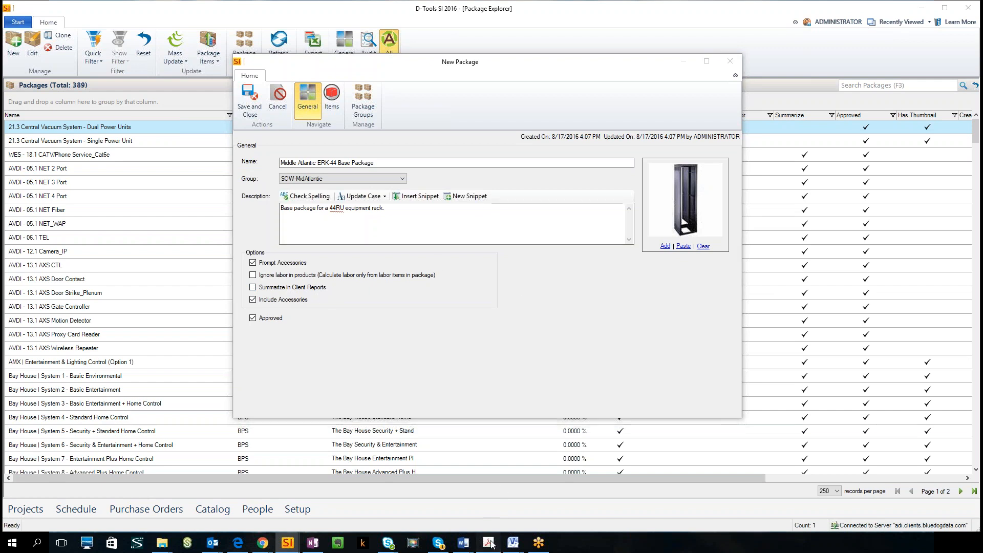
{"action": "scroll", "coordinate": [310, 338], "scroll_direction": "up", "scroll_amount": 1}
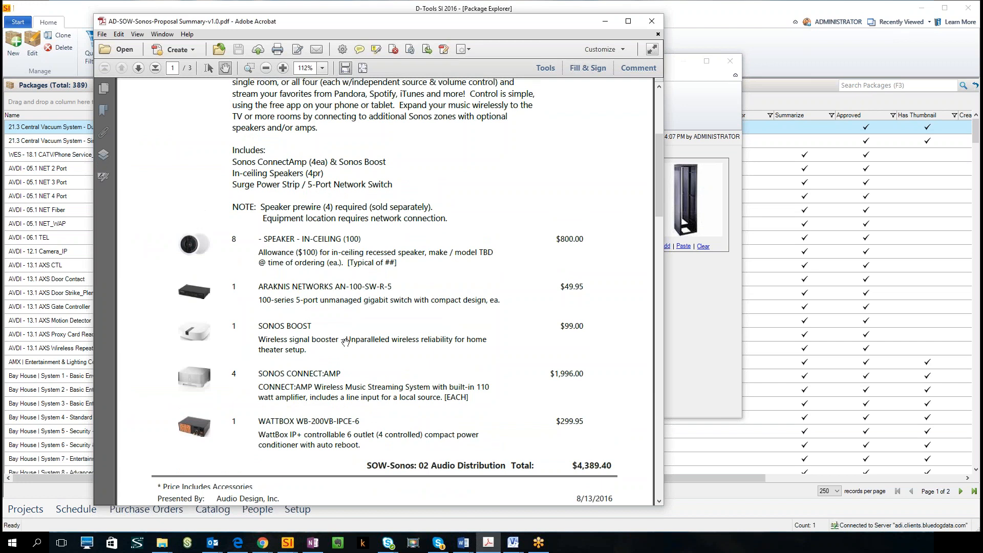
{"action": "scroll", "coordinate": [361, 341], "scroll_direction": "up", "scroll_amount": 2}
{"action": "scroll", "coordinate": [416, 335], "scroll_direction": "up", "scroll_amount": 2}
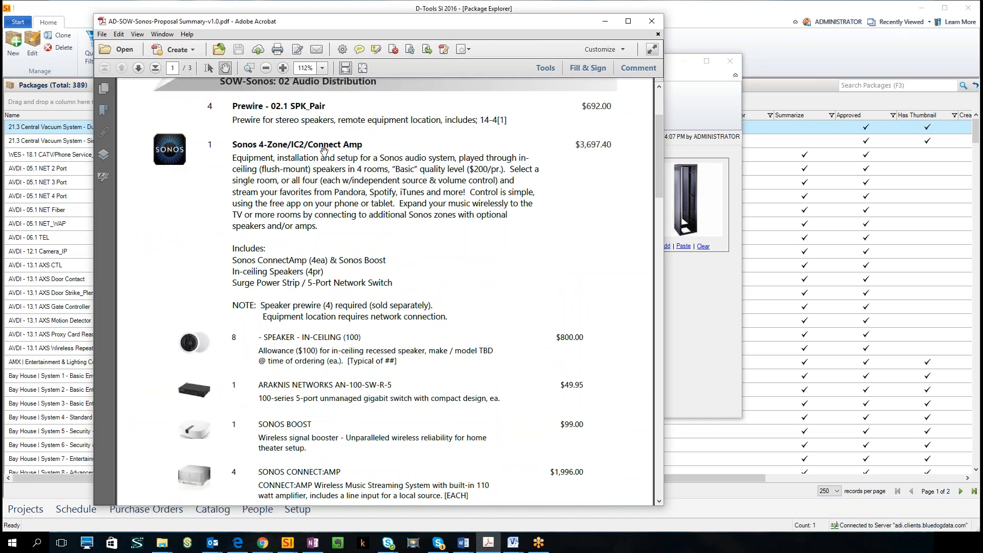
{"action": "scroll", "coordinate": [348, 309], "scroll_direction": "down", "scroll_amount": 1}
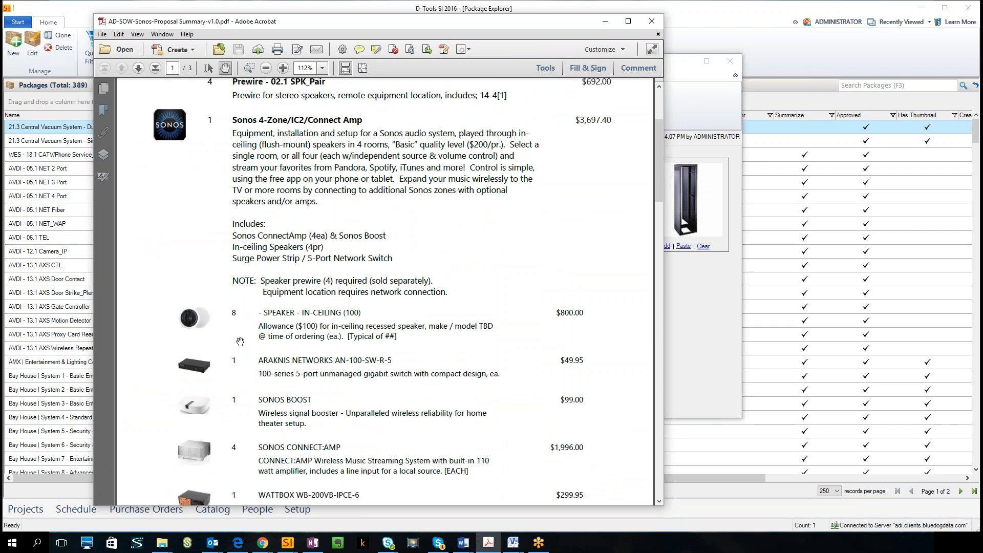
{"action": "scroll", "coordinate": [370, 334], "scroll_direction": "up", "scroll_amount": 1}
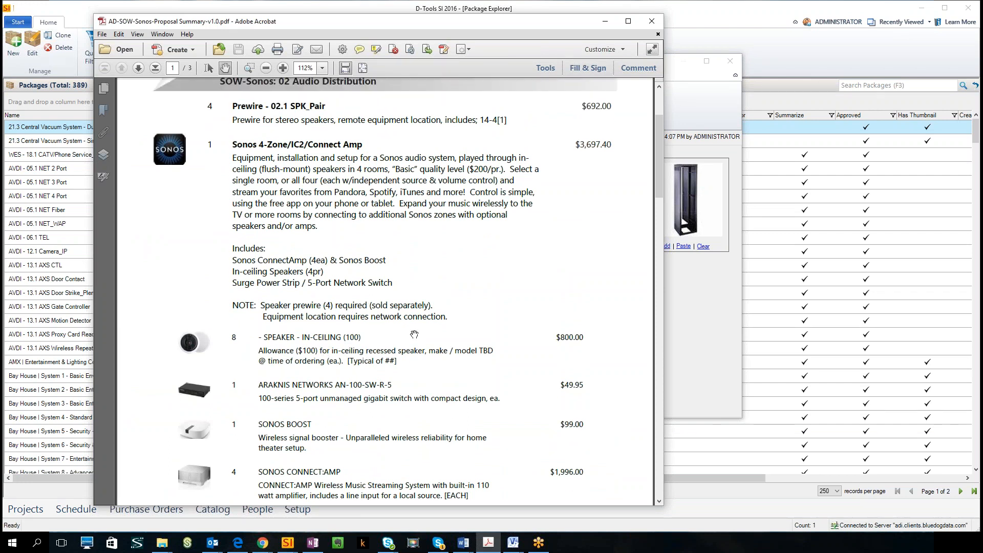
{"action": "scroll", "coordinate": [415, 361], "scroll_direction": "down", "scroll_amount": 1}
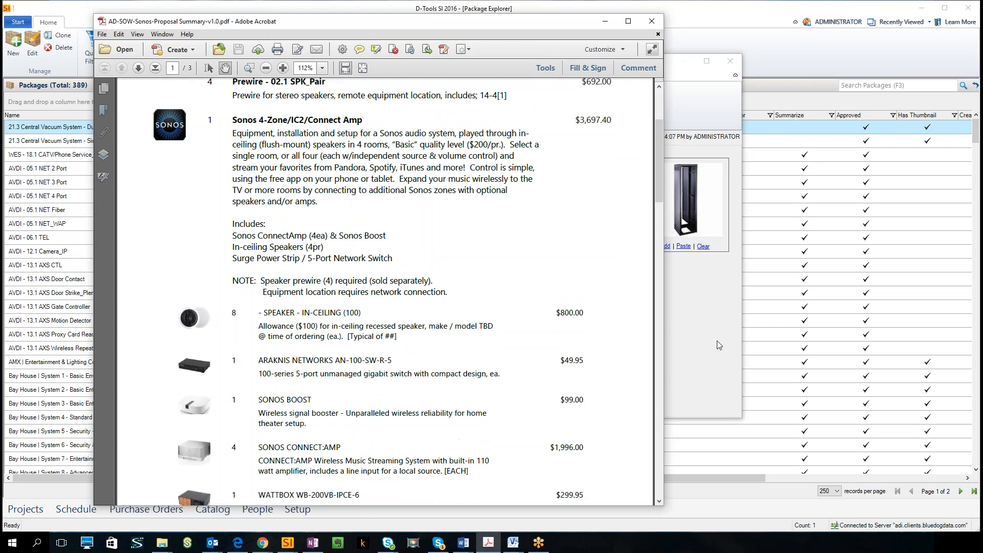
{"action": "scroll", "coordinate": [374, 226], "scroll_direction": "up", "scroll_amount": 2}
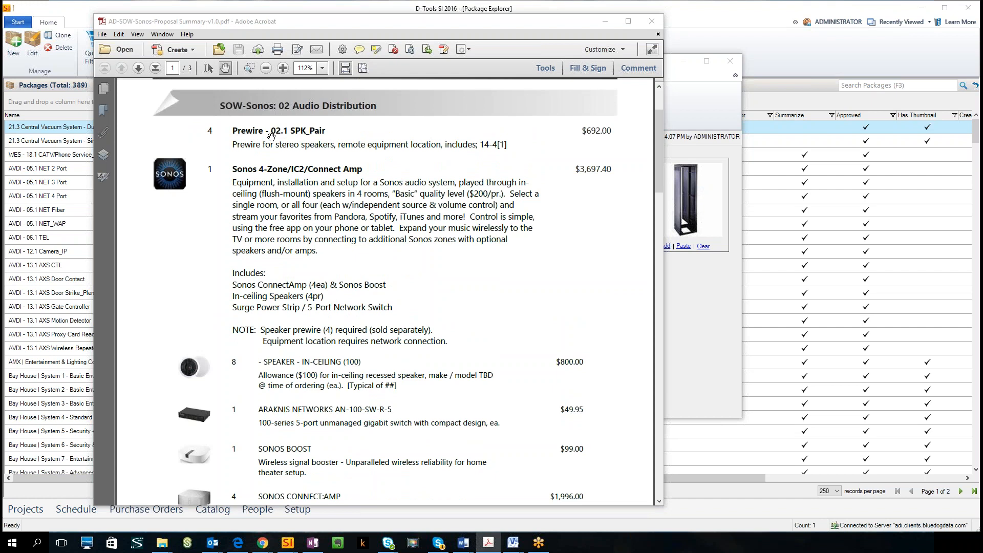
{"action": "left_click", "coordinate": [706, 355]}
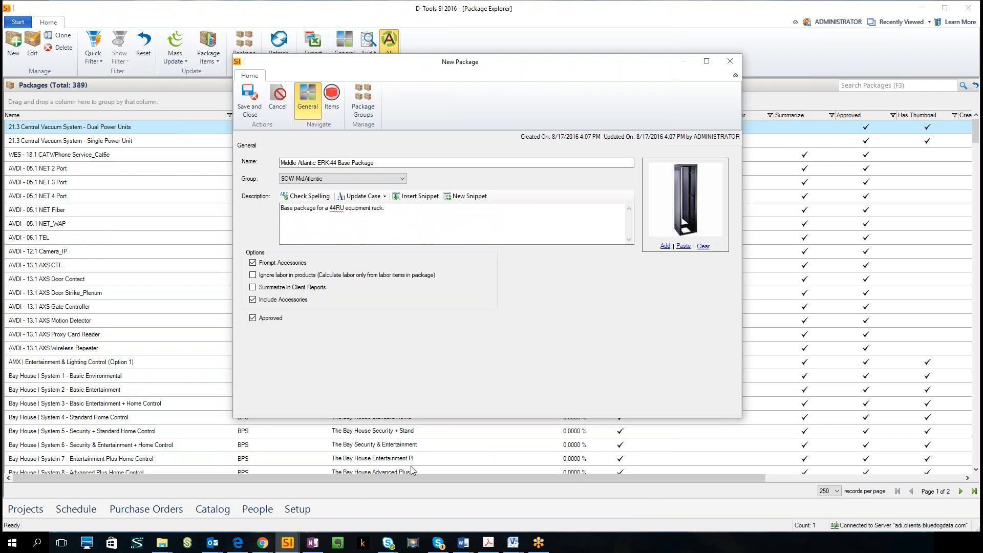
Compare the summarized prewire package with the itemized Sonos 4-Zone package in the Acrobat proposal PDF, and minimize the PDF.
{"action": "left_click", "coordinate": [489, 542]}
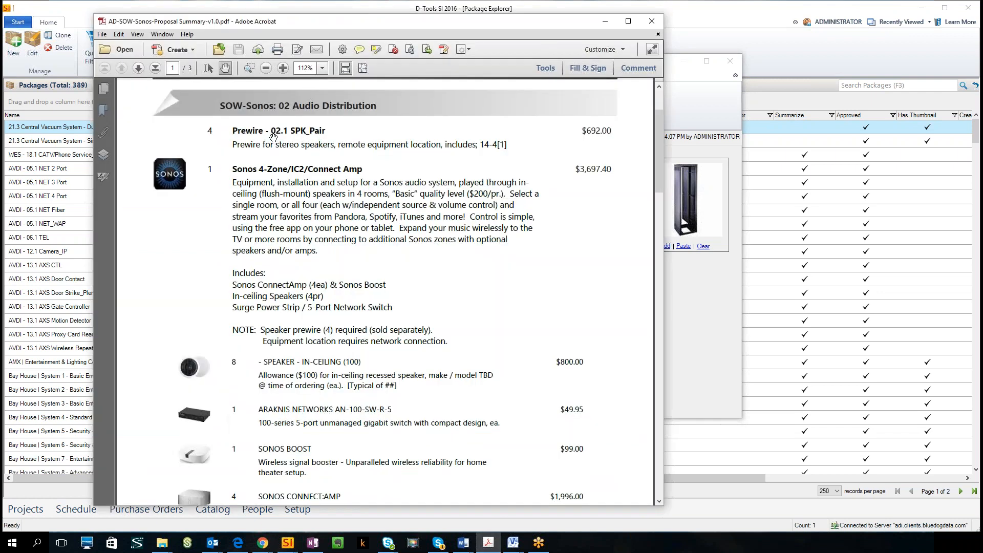
{"action": "scroll", "coordinate": [291, 211], "scroll_direction": "down", "scroll_amount": 3}
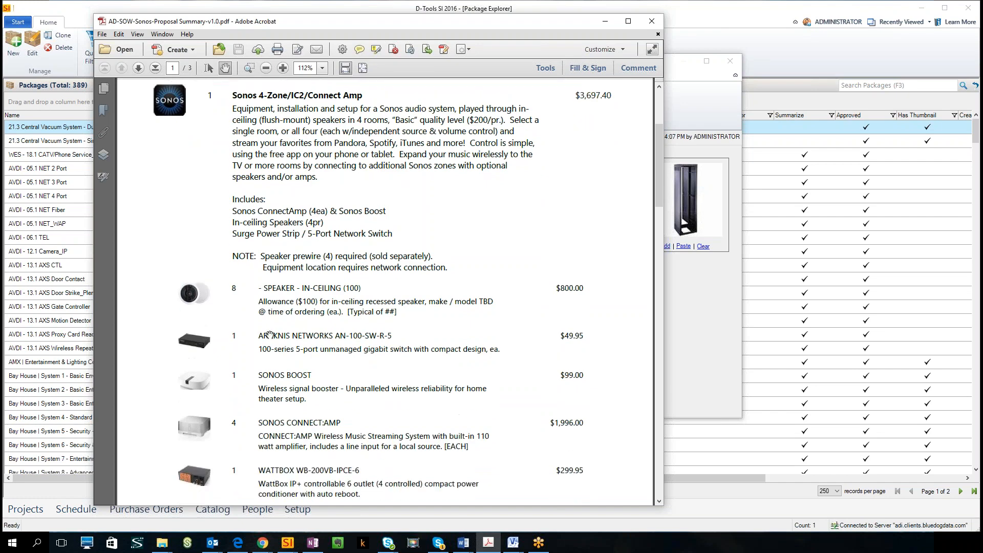
{"action": "scroll", "coordinate": [270, 335], "scroll_direction": "down", "scroll_amount": 1}
{"action": "key", "text": "alt+Tab"}
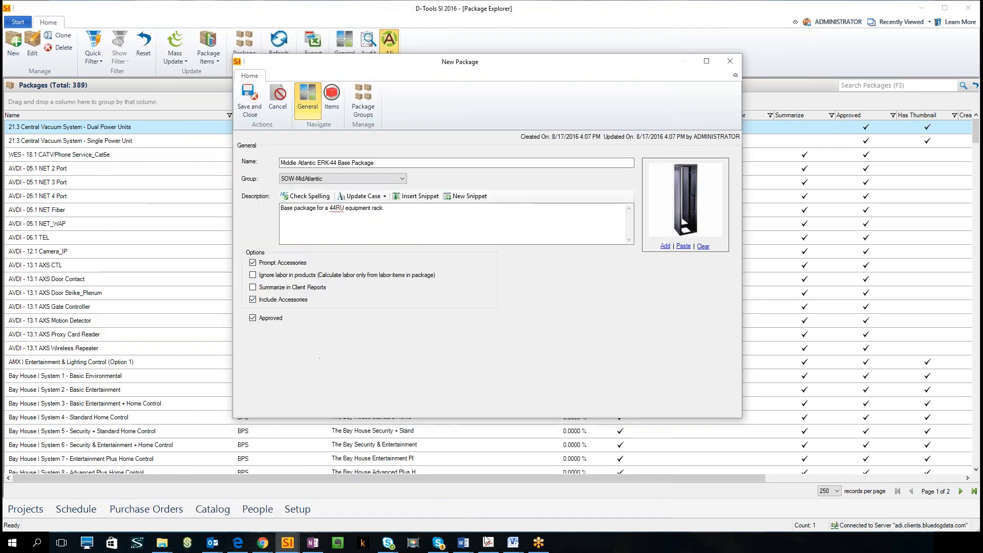
{"action": "left_click", "coordinate": [488, 541]}
{"action": "scroll", "coordinate": [259, 155], "scroll_direction": "up", "scroll_amount": 4}
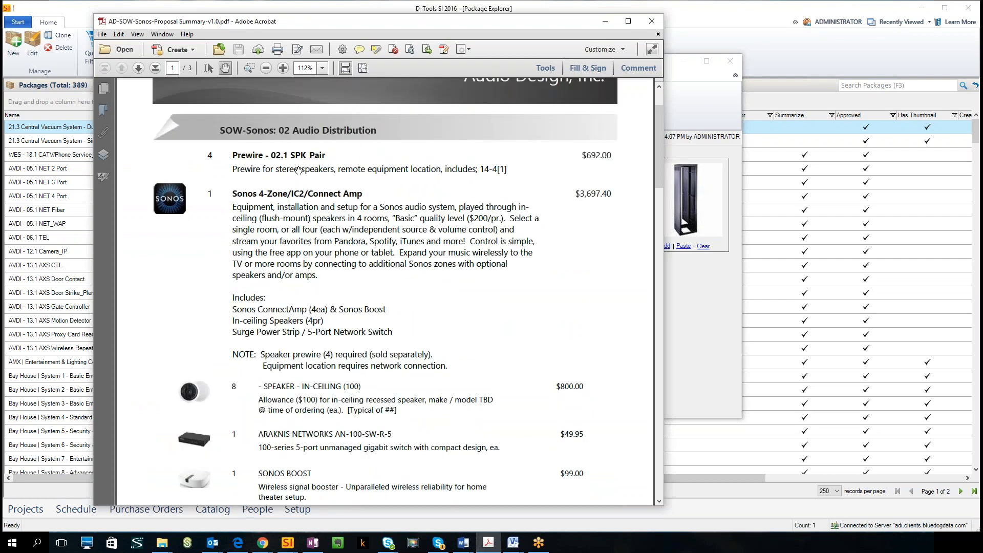
{"action": "scroll", "coordinate": [322, 254], "scroll_direction": "down", "scroll_amount": 5}
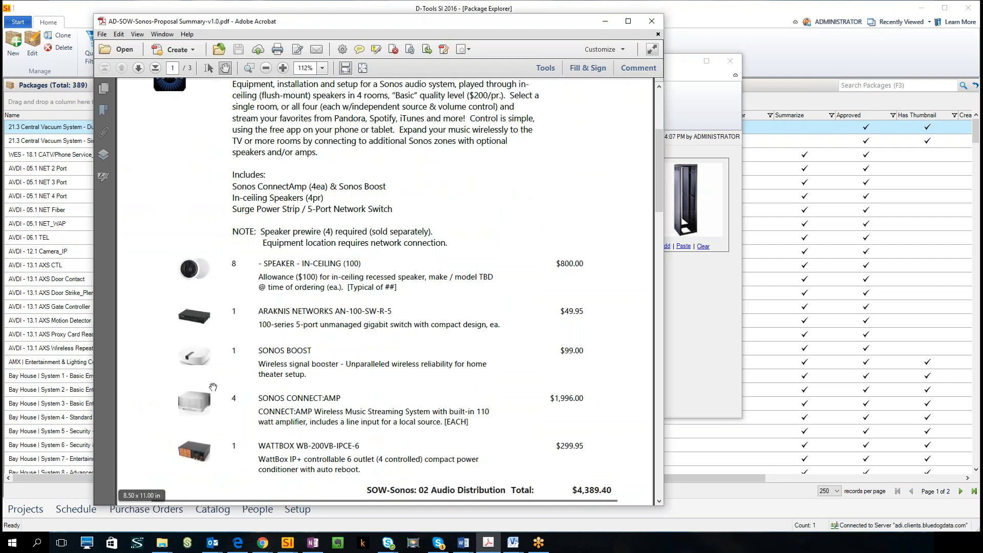
{"action": "scroll", "coordinate": [302, 95], "scroll_direction": "up", "scroll_amount": 2}
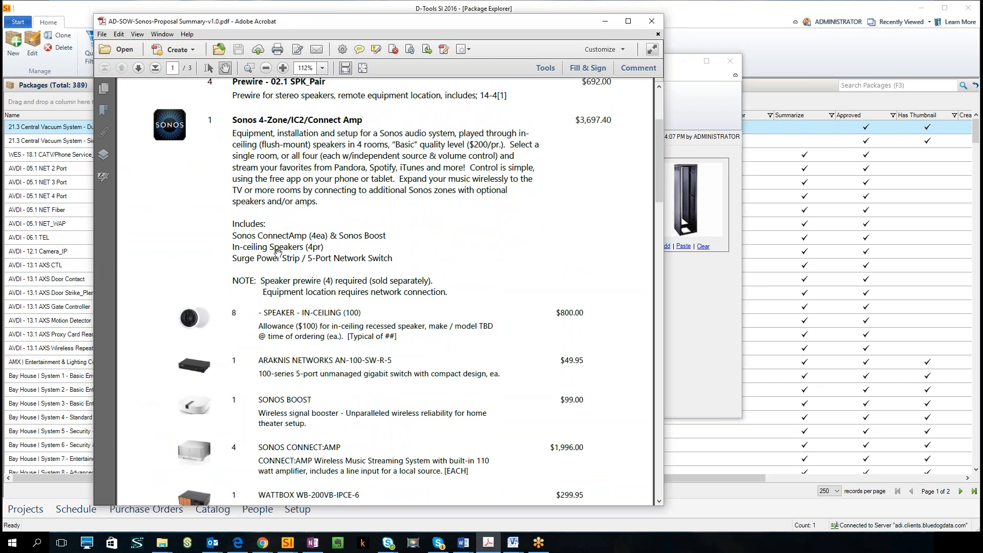
{"action": "scroll", "coordinate": [313, 292], "scroll_direction": "down", "scroll_amount": 2}
{"action": "scroll", "coordinate": [272, 330], "scroll_direction": "down", "scroll_amount": 1}
{"action": "scroll", "coordinate": [319, 398], "scroll_direction": "up", "scroll_amount": 1}
{"action": "left_click", "coordinate": [605, 21]}
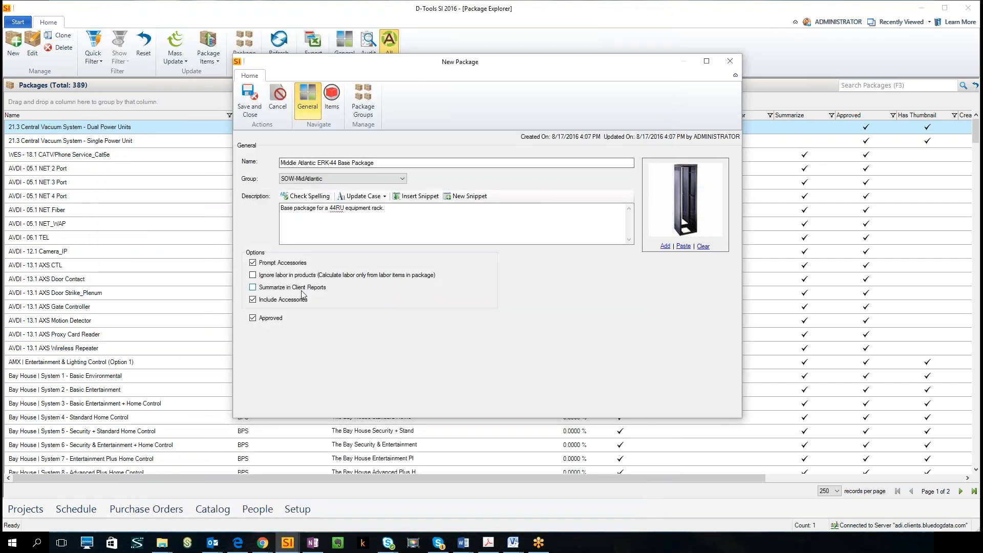
Start adding products to the package's items and filter the product list to the manufacturer MIDDLE ATLANTIC.
{"action": "left_click", "coordinate": [331, 99]}
{"action": "left_click", "coordinate": [272, 191]}
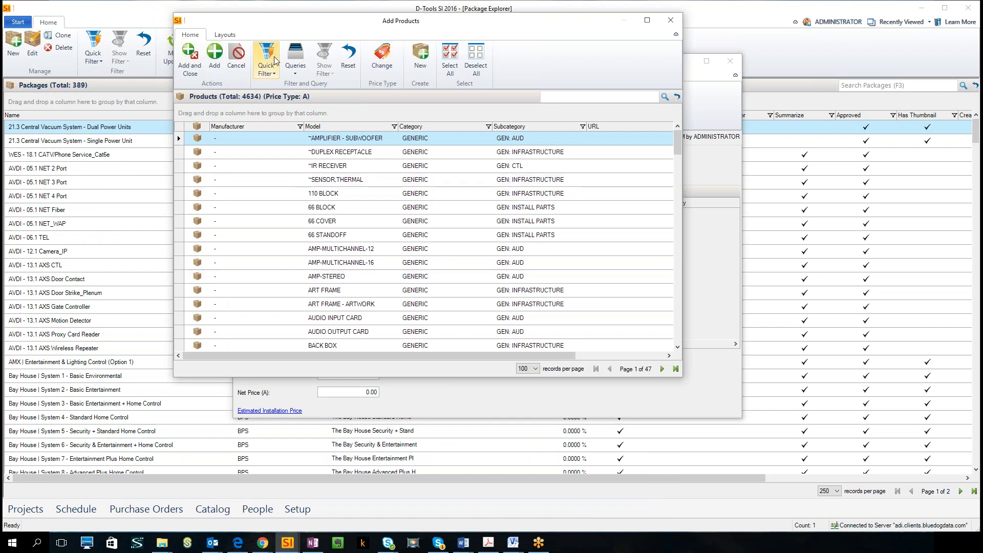
{"action": "left_click", "coordinate": [275, 57]}
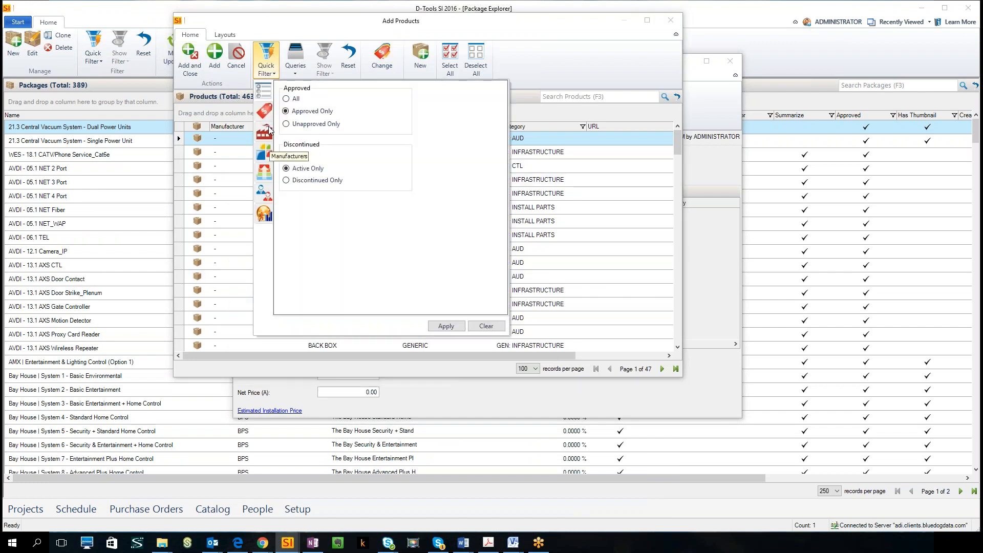
{"action": "left_click", "coordinate": [268, 128]}
{"action": "left_click", "coordinate": [369, 220]}
{"action": "key", "text": "m"}
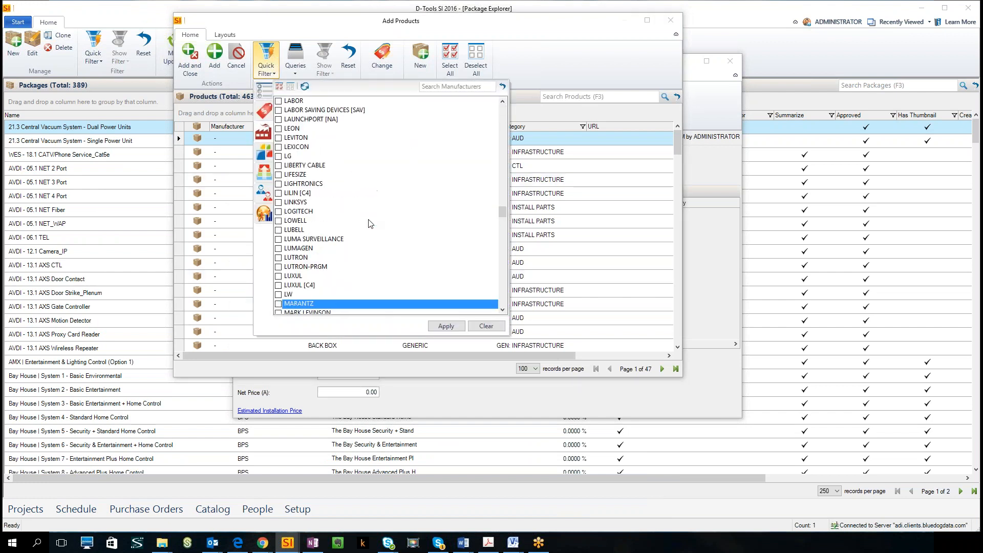
{"action": "scroll", "coordinate": [368, 223], "scroll_direction": "down", "scroll_amount": 4}
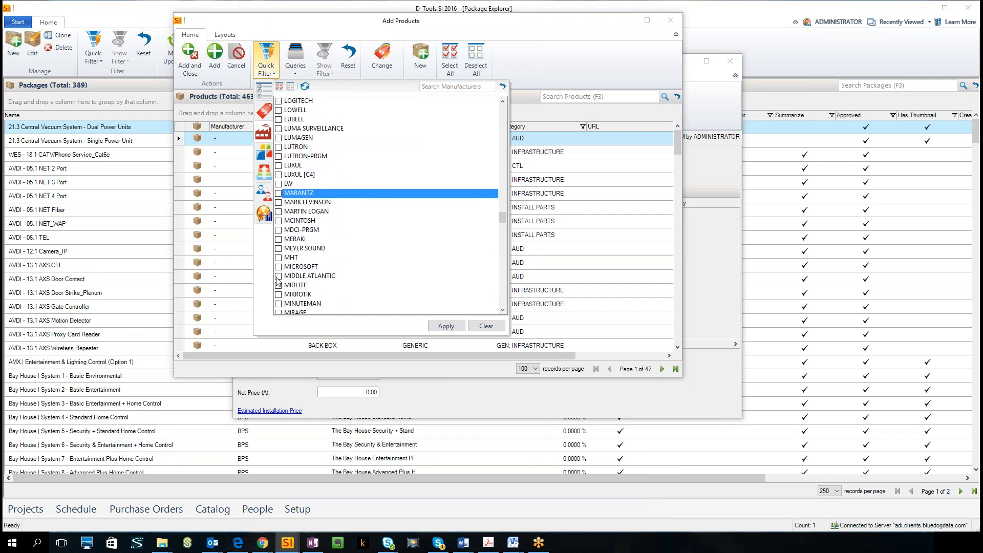
{"action": "left_click", "coordinate": [278, 276]}
{"action": "left_click", "coordinate": [441, 328]}
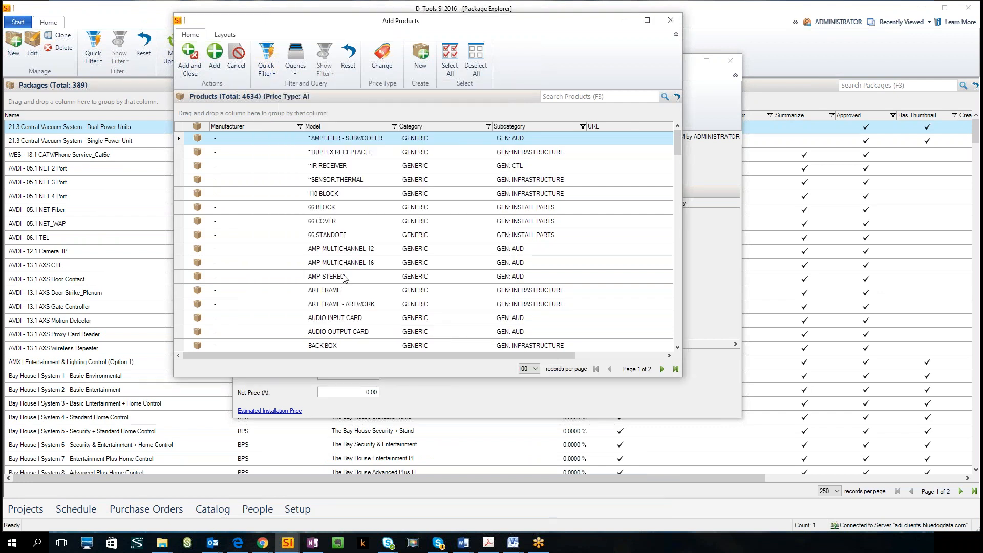
{"action": "scroll", "coordinate": [364, 279], "scroll_direction": "down", "scroll_amount": 10}
{"action": "scroll", "coordinate": [365, 279], "scroll_direction": "down", "scroll_amount": 3}
{"action": "left_click", "coordinate": [349, 290]}
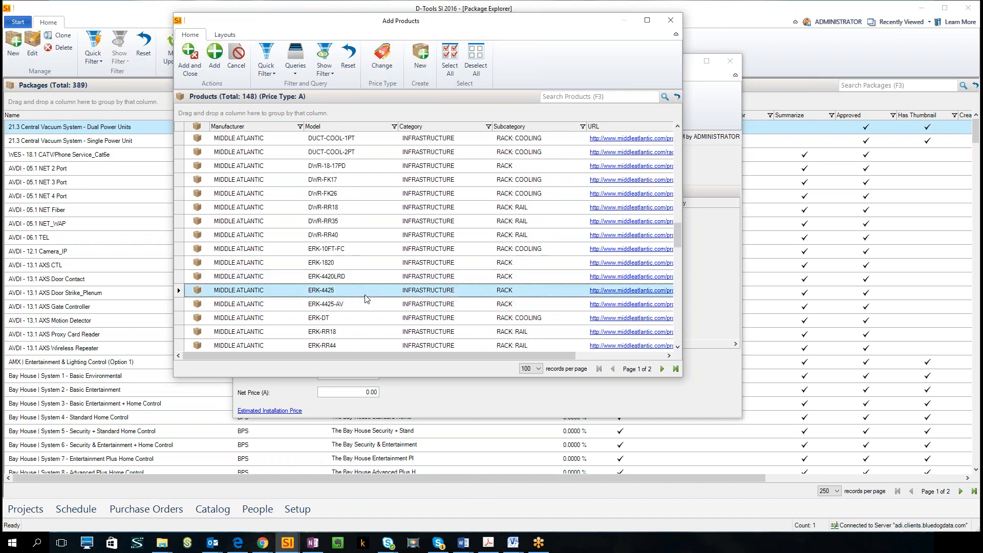
{"action": "scroll", "coordinate": [366, 298], "scroll_direction": "down", "scroll_amount": 3}
{"action": "scroll", "coordinate": [366, 299], "scroll_direction": "down", "scroll_amount": 6}
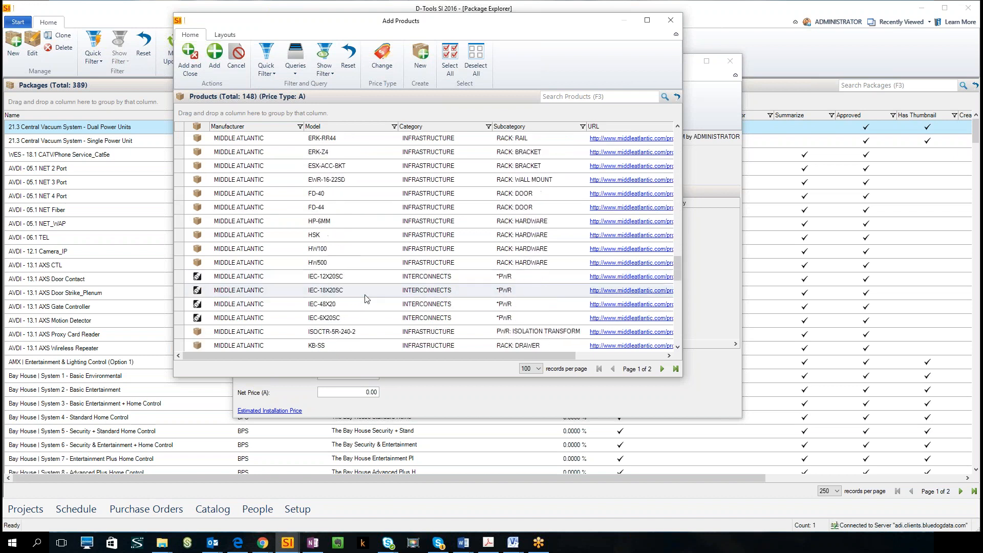
{"action": "scroll", "coordinate": [366, 298], "scroll_direction": "down", "scroll_amount": 9}
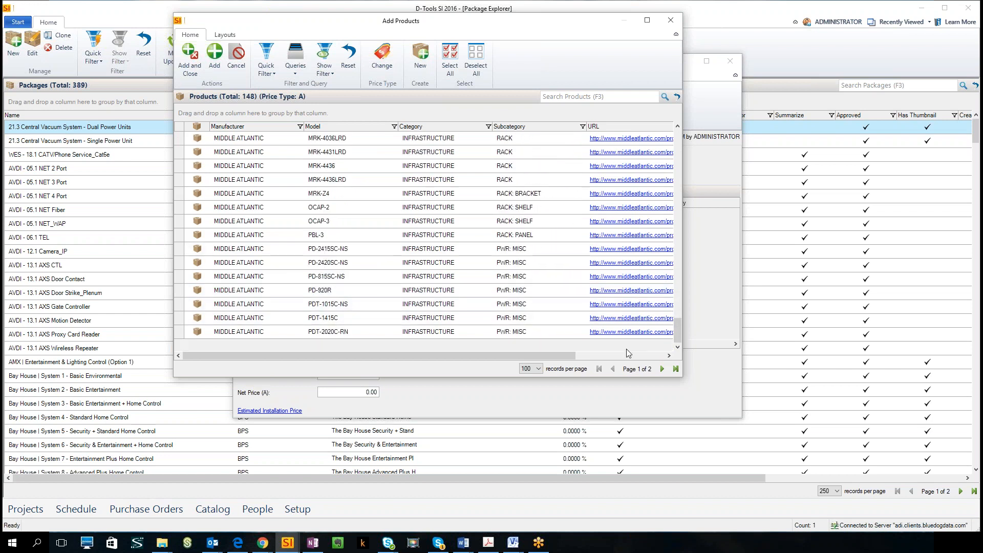
Show 250 products per page in the Add Products list and select the ERK-4425 rack.
{"action": "left_click", "coordinate": [532, 405]}
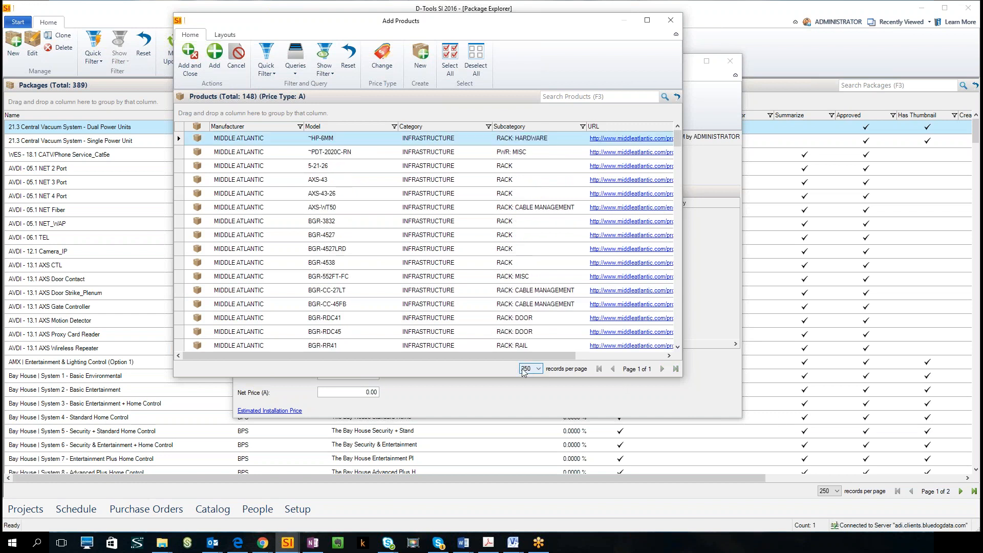
{"action": "scroll", "coordinate": [338, 297], "scroll_direction": "down", "scroll_amount": 10}
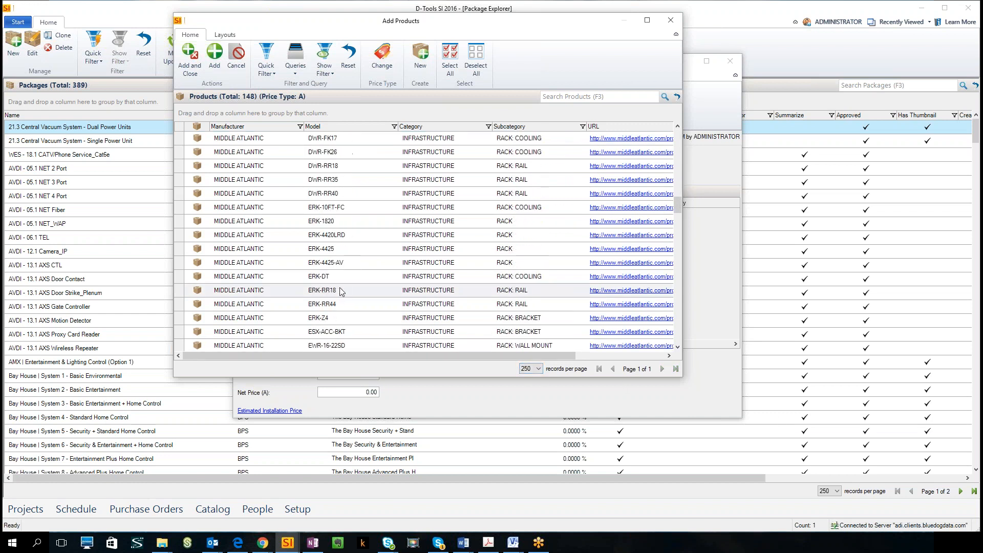
{"action": "left_click", "coordinate": [332, 252]}
Select the PDT-1415C power product in the Middle Atlantic product list.
{"action": "scroll", "coordinate": [367, 277], "scroll_direction": "down", "scroll_amount": 1}
{"action": "scroll", "coordinate": [374, 286], "scroll_direction": "down", "scroll_amount": 1}
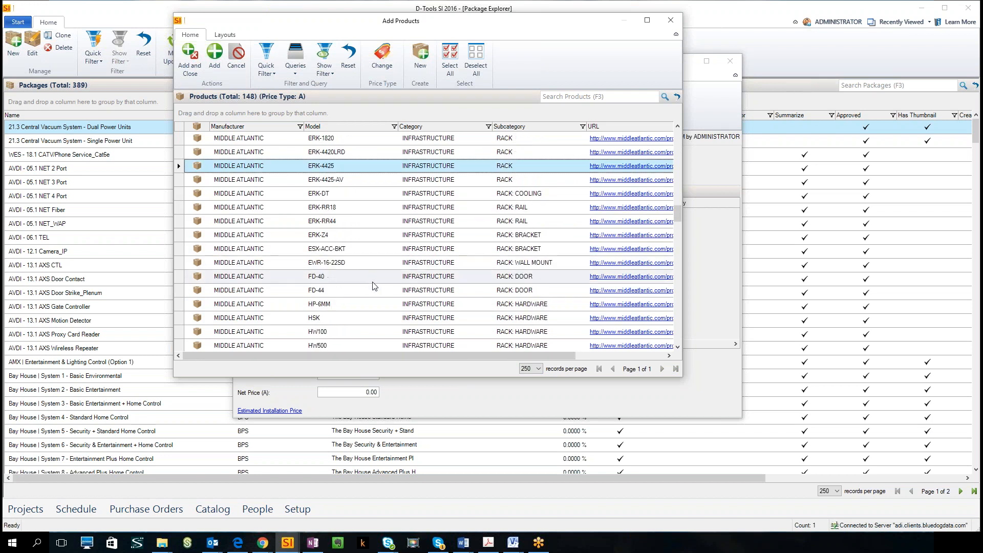
{"action": "scroll", "coordinate": [356, 284], "scroll_direction": "down", "scroll_amount": 6}
{"action": "scroll", "coordinate": [356, 284], "scroll_direction": "down", "scroll_amount": 7}
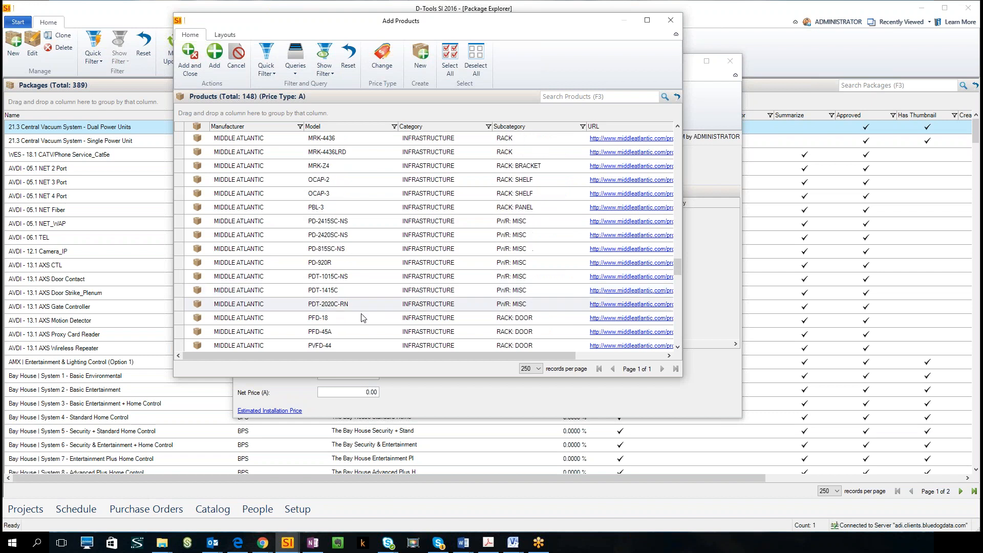
{"action": "left_click", "coordinate": [379, 291]}
Find the UPS-1000R-IP among the Middle Atlantic products and add it to the package with its accessories.
{"action": "scroll", "coordinate": [380, 291], "scroll_direction": "down", "scroll_amount": 2}
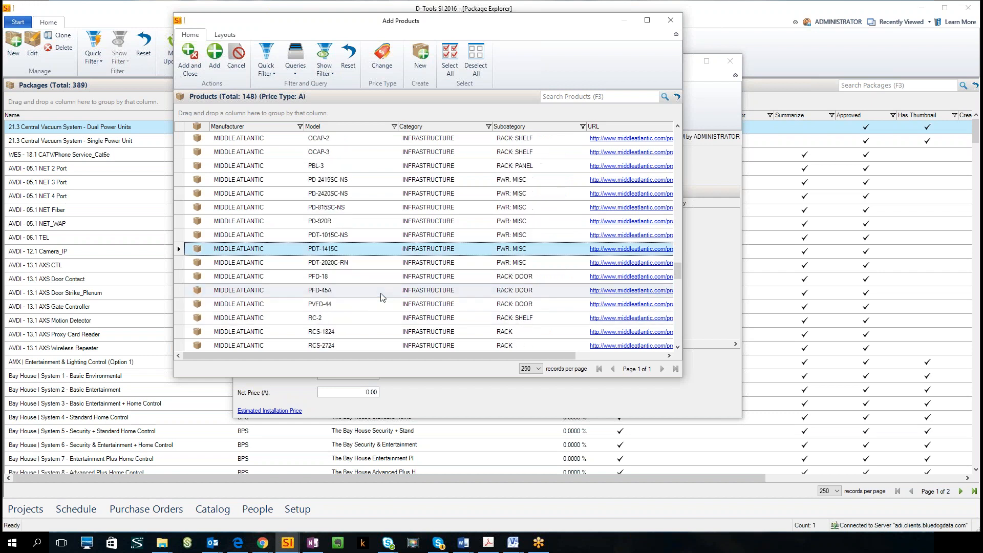
{"action": "scroll", "coordinate": [380, 284], "scroll_direction": "down", "scroll_amount": 3}
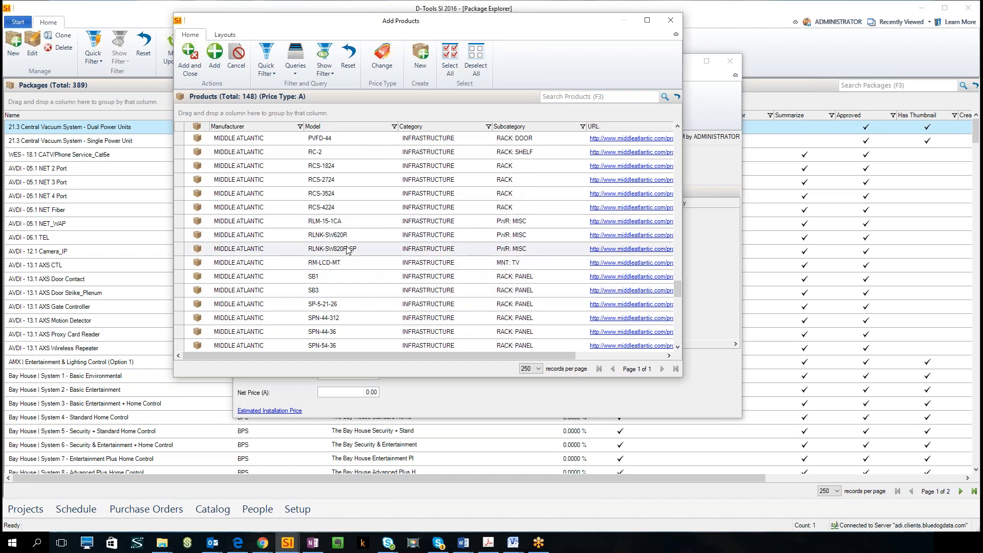
{"action": "scroll", "coordinate": [367, 215], "scroll_direction": "up", "scroll_amount": 1}
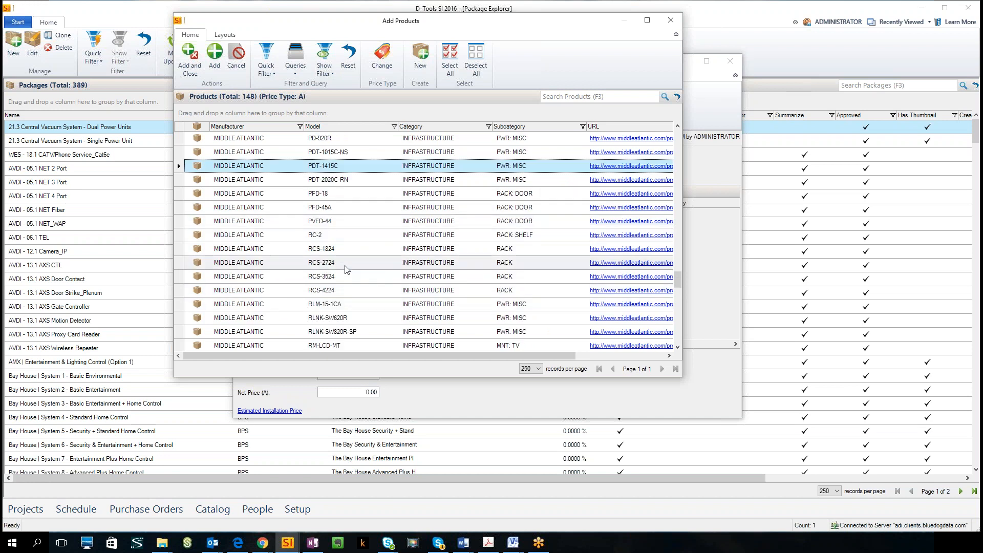
{"action": "scroll", "coordinate": [389, 294], "scroll_direction": "down", "scroll_amount": 4}
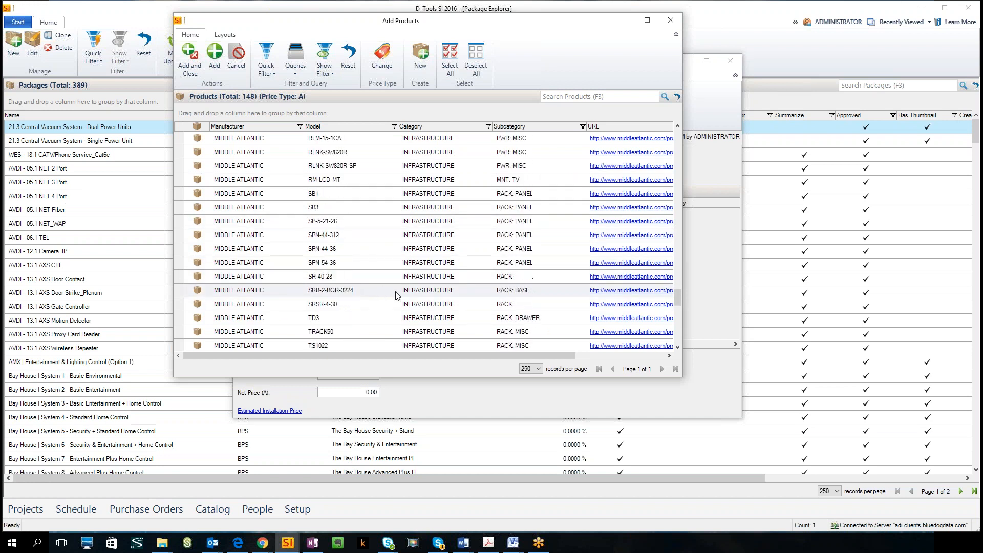
{"action": "scroll", "coordinate": [316, 303], "scroll_direction": "up", "scroll_amount": 2}
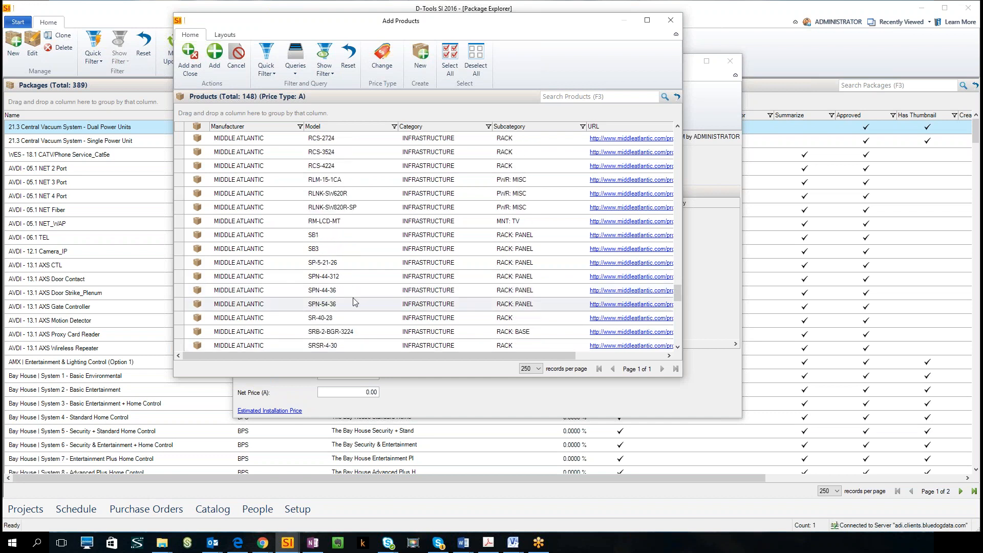
{"action": "scroll", "coordinate": [389, 303], "scroll_direction": "up", "scroll_amount": 1}
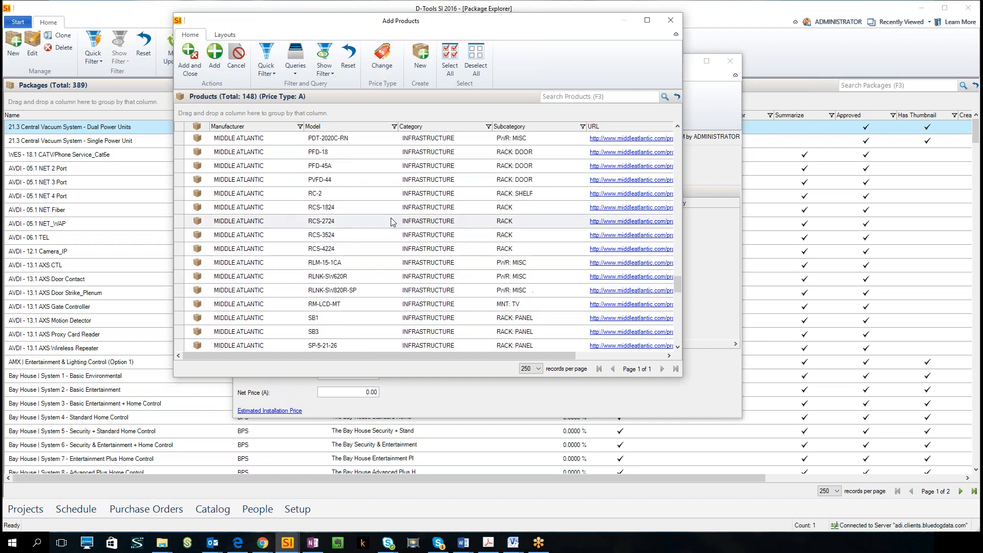
{"action": "scroll", "coordinate": [391, 217], "scroll_direction": "up", "scroll_amount": 4}
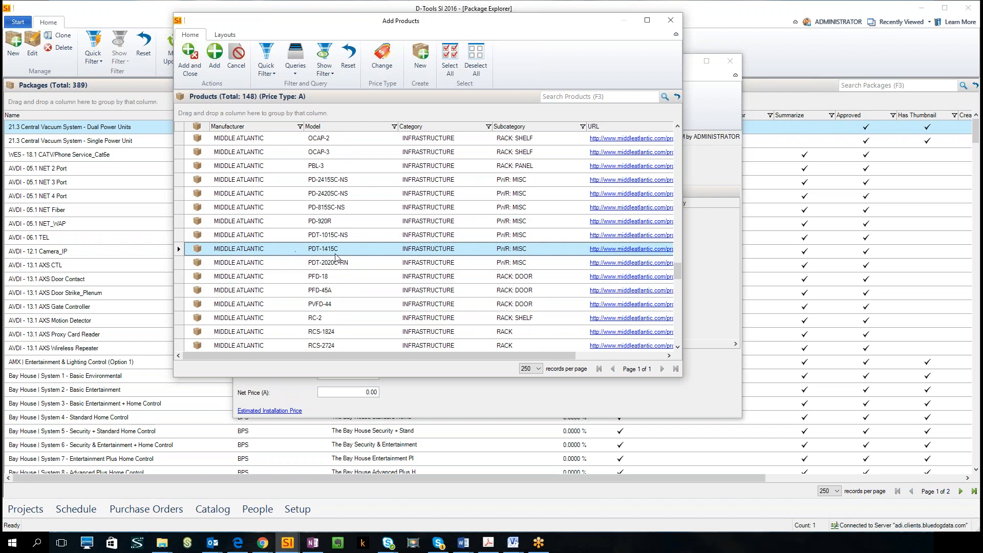
{"action": "scroll", "coordinate": [338, 257], "scroll_direction": "down", "scroll_amount": 2}
{"action": "scroll", "coordinate": [376, 261], "scroll_direction": "down", "scroll_amount": 5}
{"action": "scroll", "coordinate": [379, 266], "scroll_direction": "down", "scroll_amount": 5}
{"action": "left_click", "coordinate": [353, 262]}
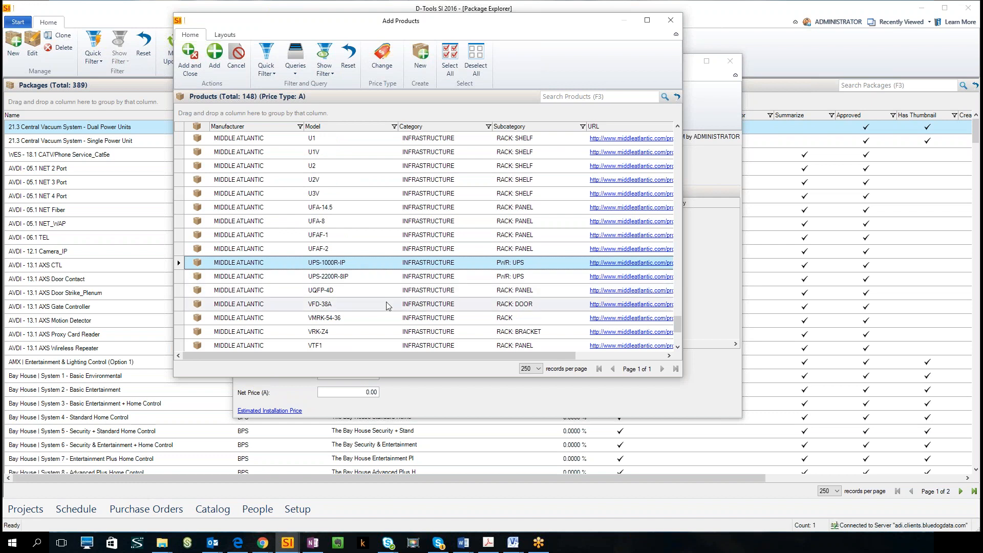
{"action": "scroll", "coordinate": [386, 305], "scroll_direction": "down", "scroll_amount": 2}
{"action": "scroll", "coordinate": [387, 305], "scroll_direction": "up", "scroll_amount": 6}
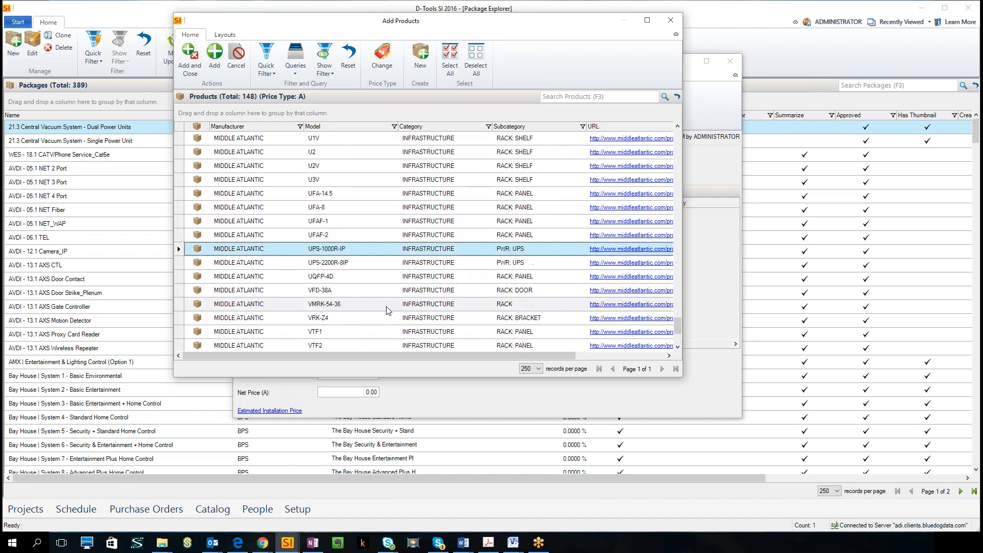
{"action": "scroll", "coordinate": [387, 308], "scroll_direction": "up", "scroll_amount": 4}
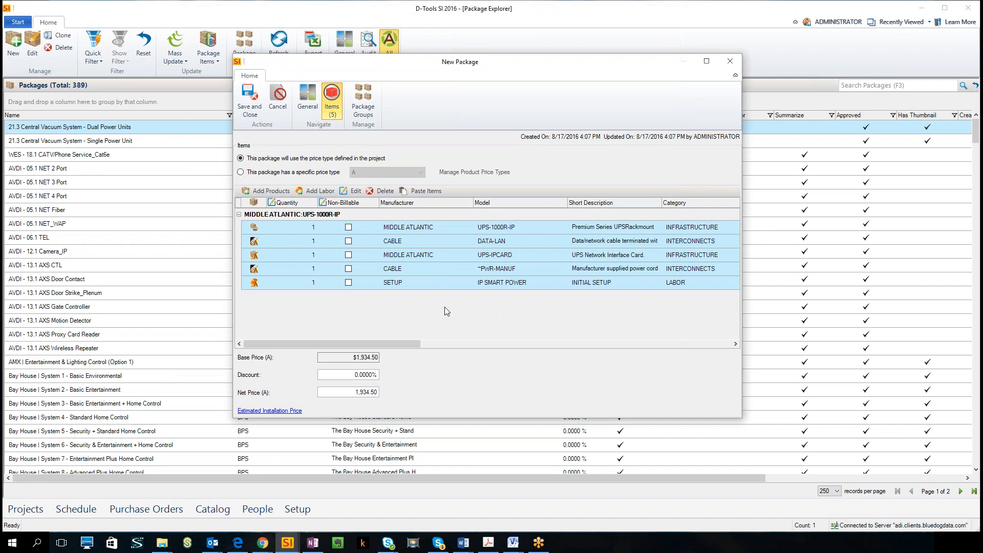
Start adding more products to the package and filter the product list by the manufacturer MIDDLE ATLANTIC again.
{"action": "left_click", "coordinate": [460, 229]}
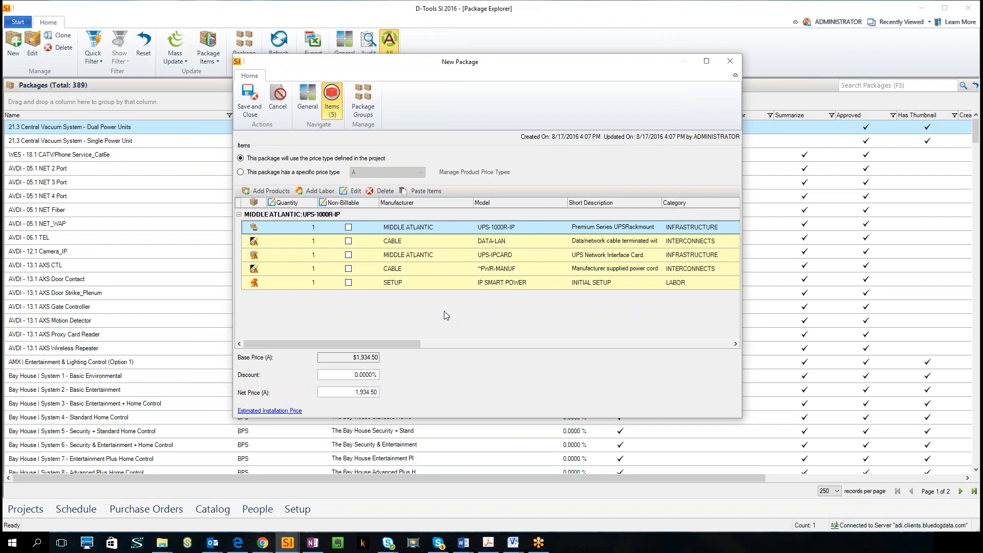
{"action": "left_click", "coordinate": [269, 194]}
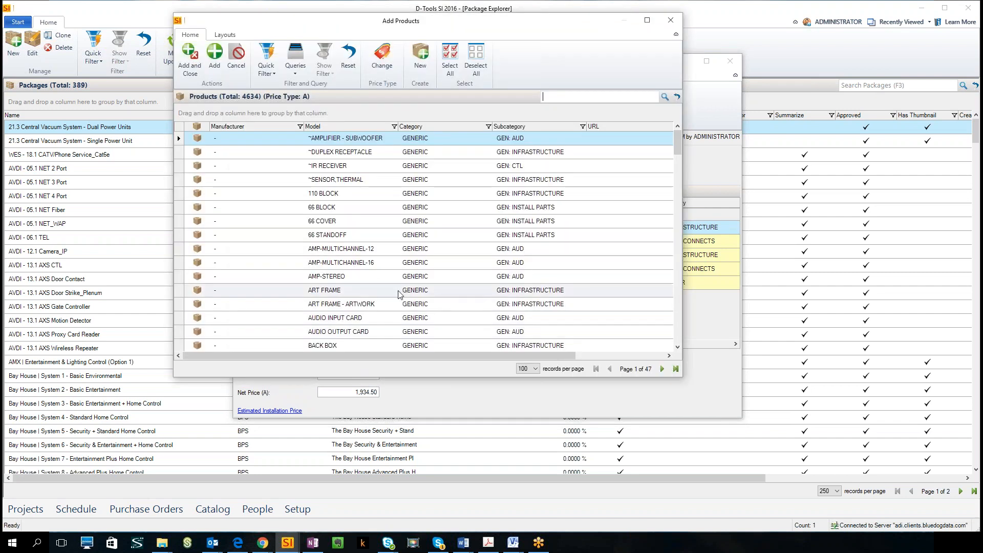
{"action": "left_click", "coordinate": [270, 76]}
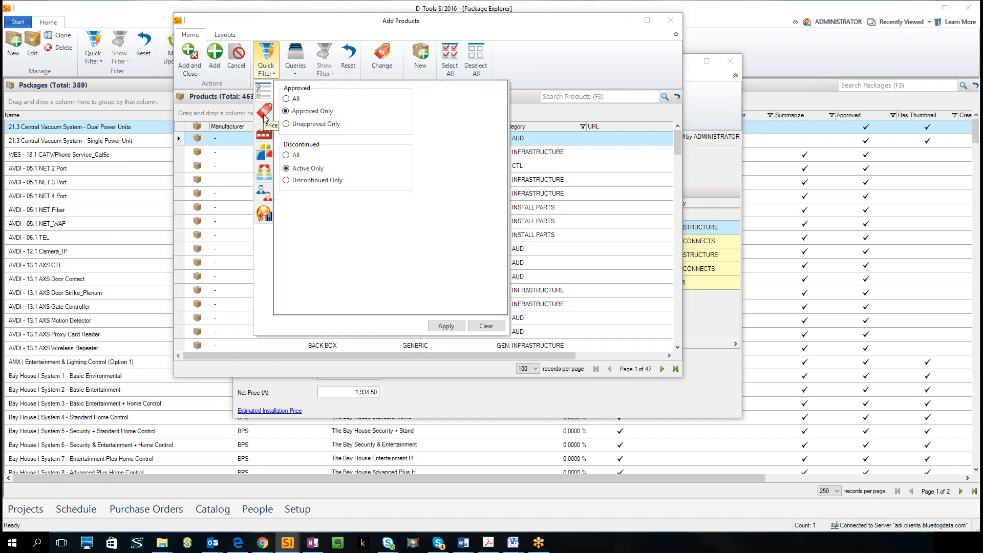
{"action": "left_click", "coordinate": [264, 134]}
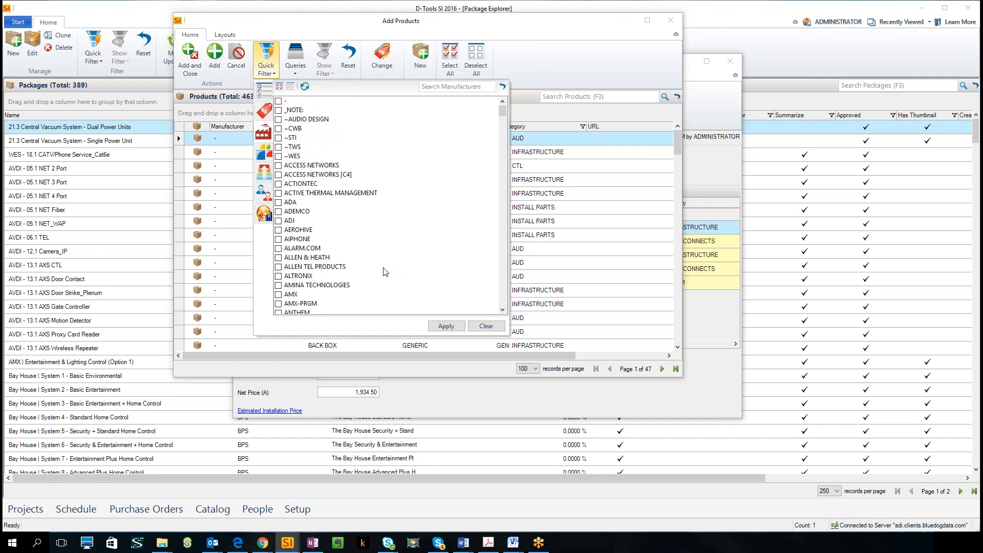
{"action": "scroll", "coordinate": [385, 270], "scroll_direction": "down", "scroll_amount": 20}
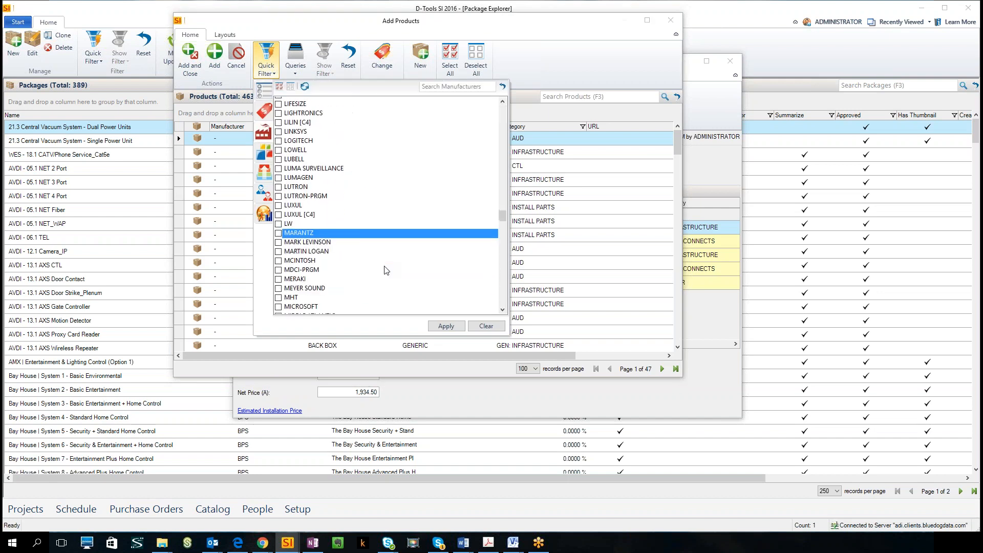
{"action": "left_click", "coordinate": [279, 221]}
{"action": "left_click", "coordinate": [445, 326]}
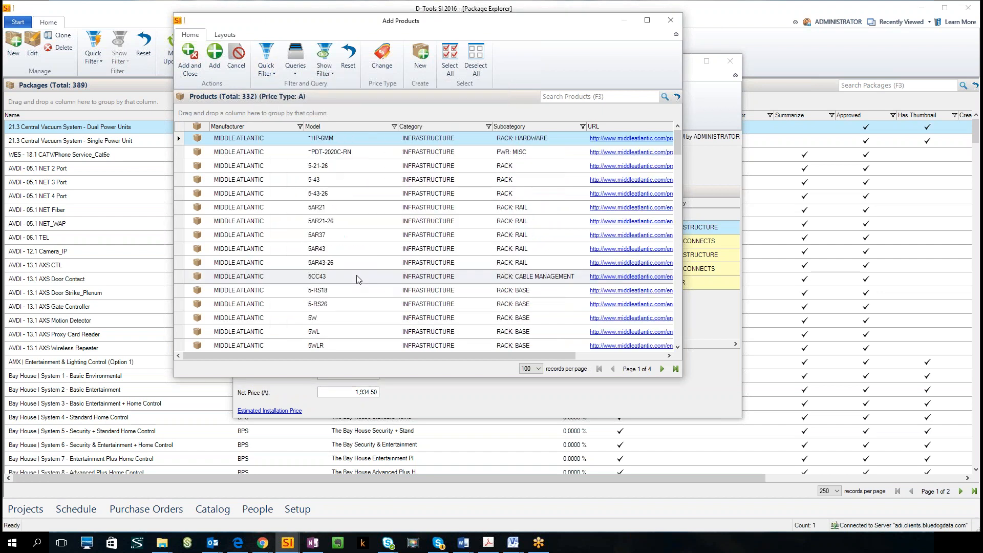
Set the filtered list to 250 records per page and select the ERK-4425 rack.
{"action": "scroll", "coordinate": [361, 278], "scroll_direction": "down", "scroll_amount": 10}
{"action": "scroll", "coordinate": [361, 278], "scroll_direction": "down", "scroll_amount": 15}
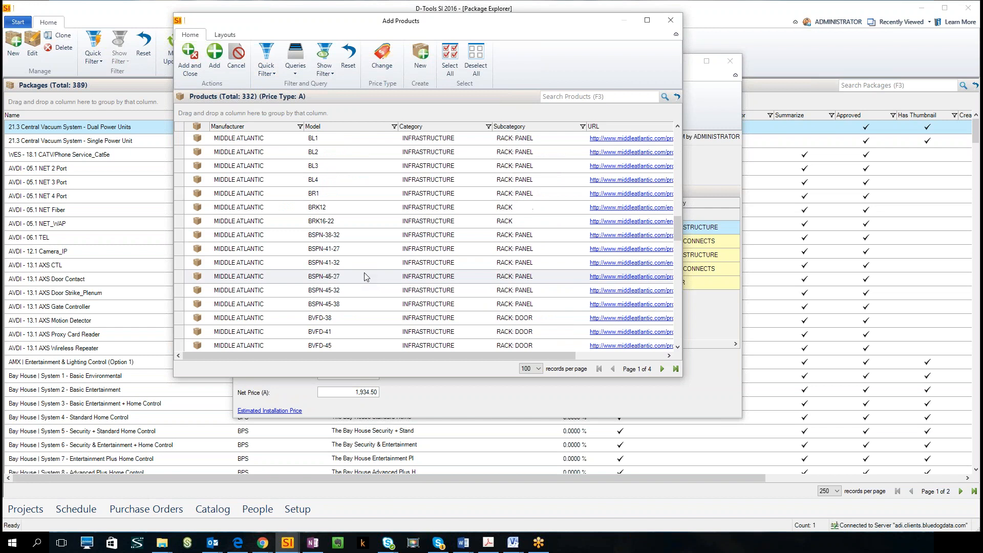
{"action": "scroll", "coordinate": [365, 275], "scroll_direction": "down", "scroll_amount": 10}
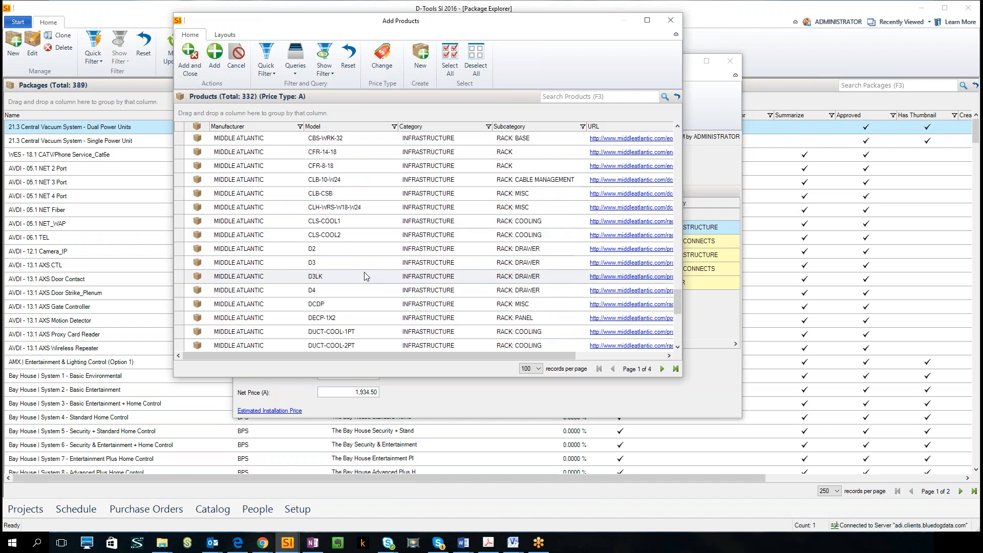
{"action": "scroll", "coordinate": [365, 273], "scroll_direction": "down", "scroll_amount": 2}
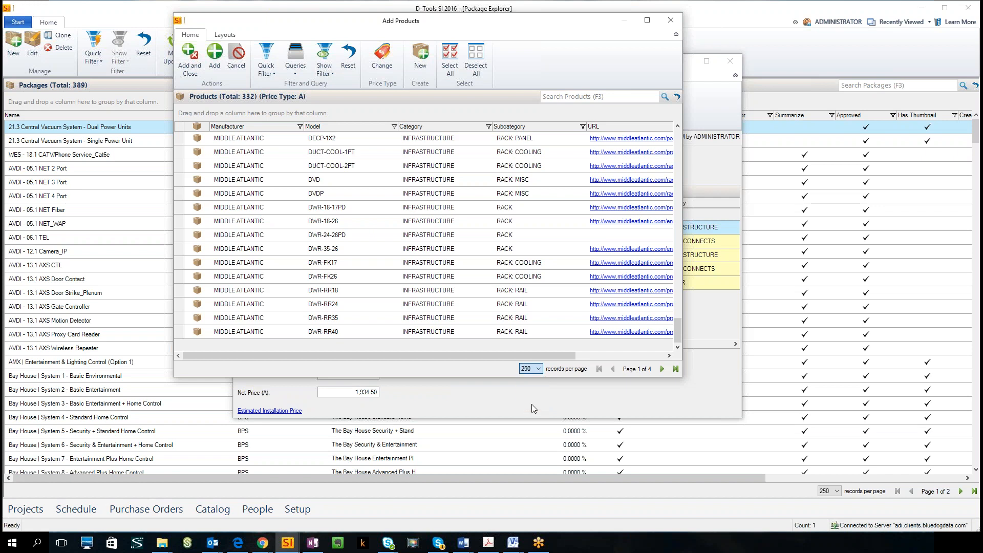
{"action": "scroll", "coordinate": [382, 283], "scroll_direction": "up", "scroll_amount": 12}
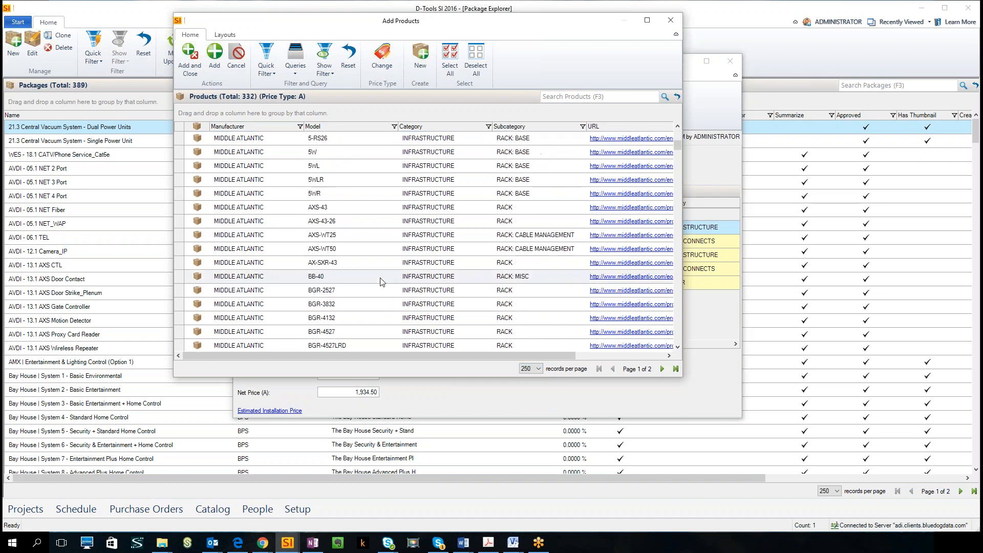
{"action": "scroll", "coordinate": [381, 282], "scroll_direction": "down", "scroll_amount": 15}
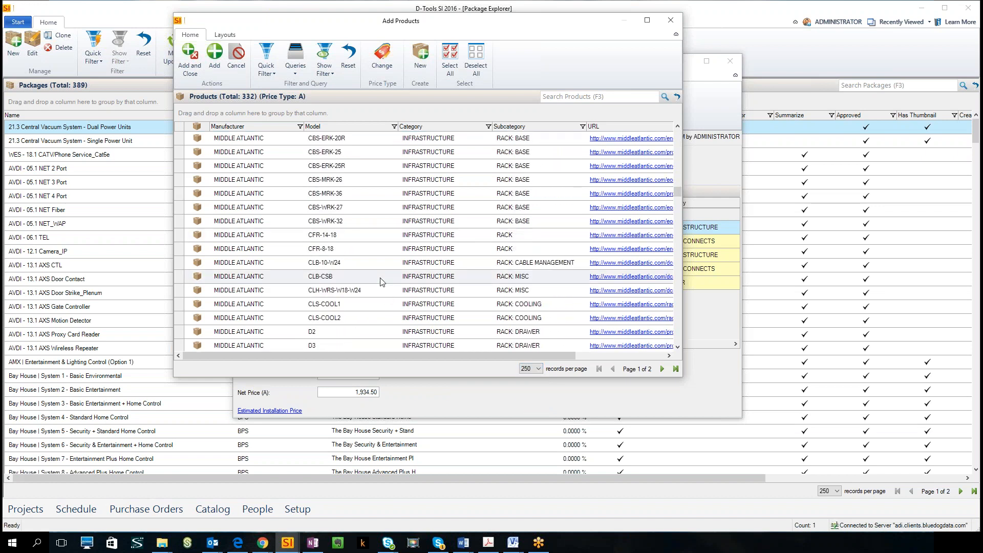
{"action": "scroll", "coordinate": [380, 281], "scroll_direction": "down", "scroll_amount": 4}
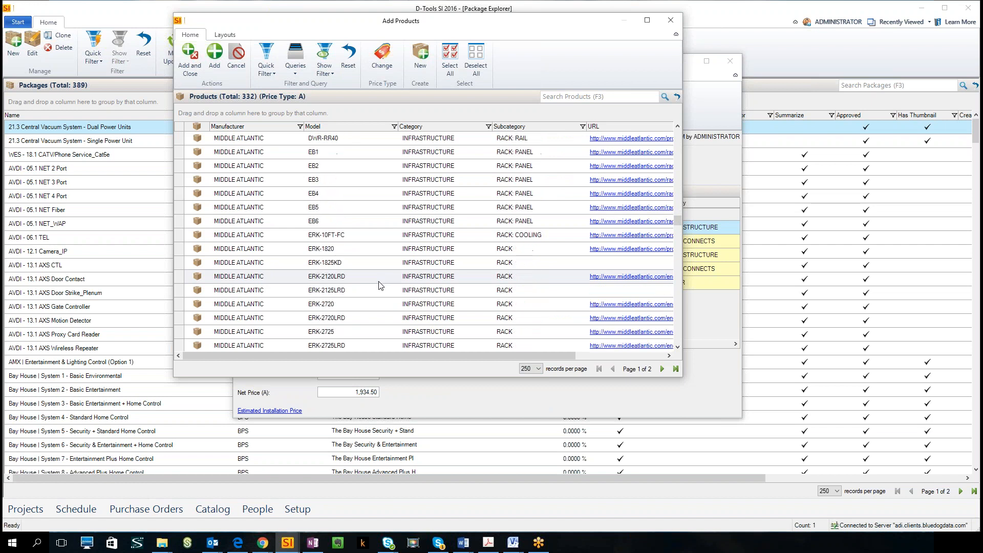
{"action": "scroll", "coordinate": [379, 284], "scroll_direction": "down", "scroll_amount": 1}
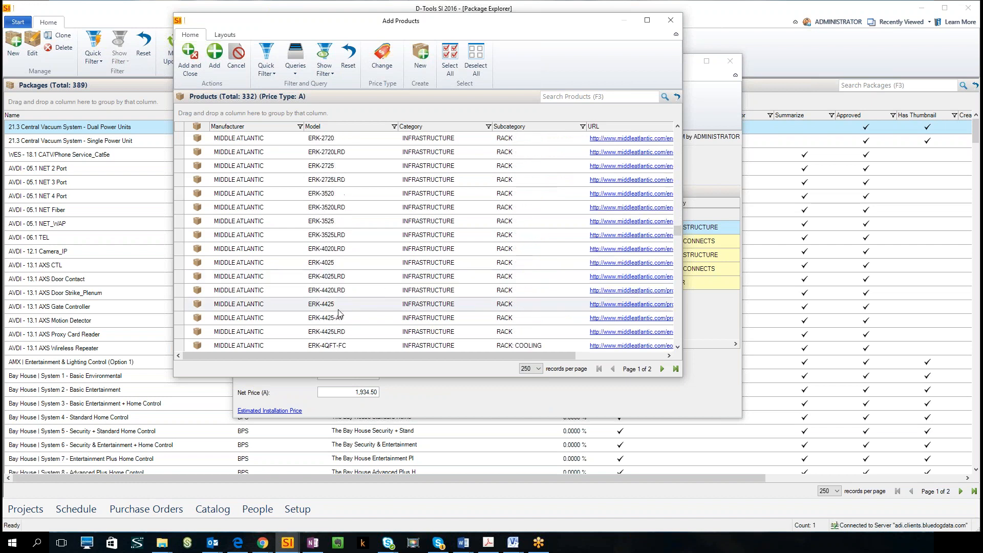
{"action": "left_click", "coordinate": [355, 306]}
Select the PD-1415C power product in the filtered Middle Atlantic list.
{"action": "scroll", "coordinate": [381, 312], "scroll_direction": "down", "scroll_amount": 2}
{"action": "scroll", "coordinate": [381, 312], "scroll_direction": "down", "scroll_amount": 10}
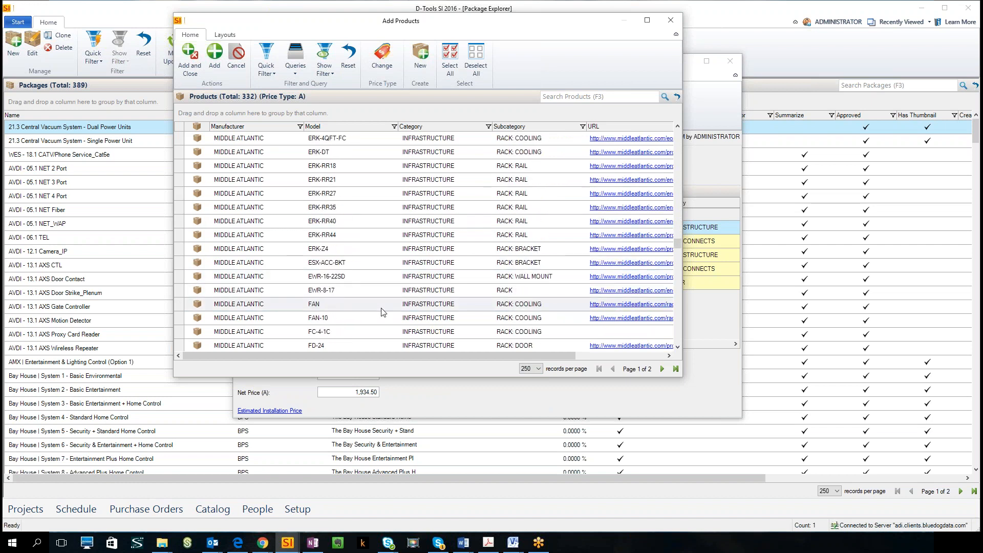
{"action": "scroll", "coordinate": [382, 311], "scroll_direction": "down", "scroll_amount": 10}
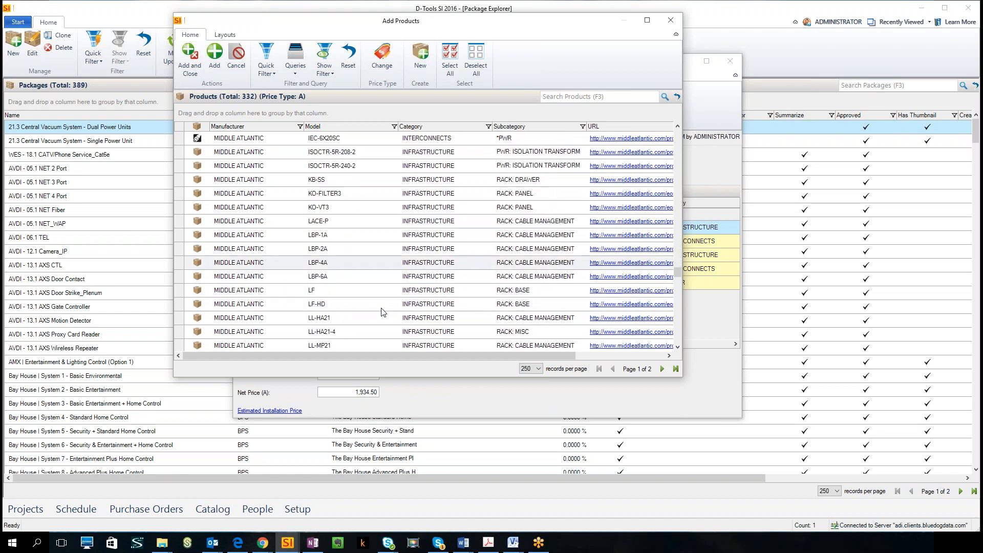
{"action": "scroll", "coordinate": [382, 312], "scroll_direction": "down", "scroll_amount": 2}
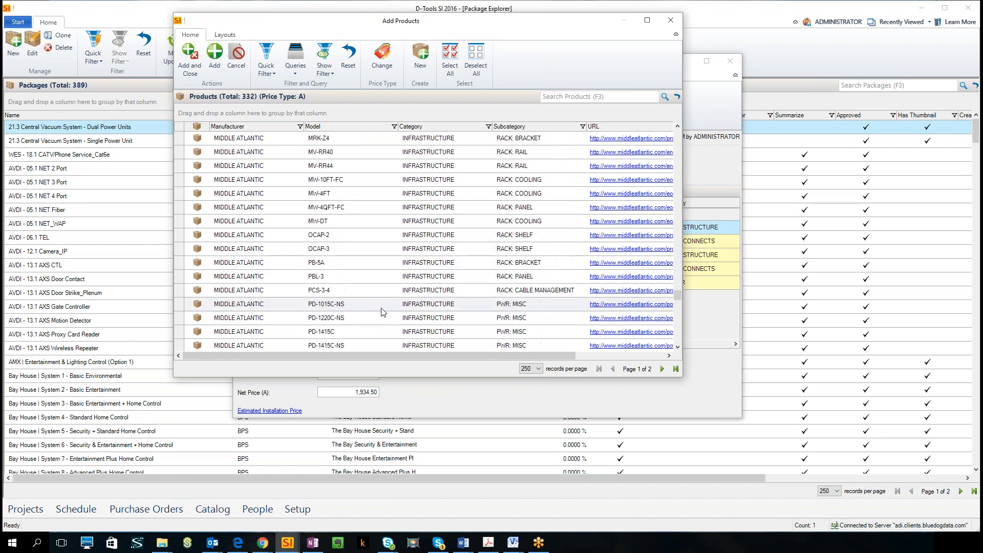
{"action": "left_click", "coordinate": [376, 330]}
Find the SRCC cable carrier on the second page of the filtered Middle Atlantic products and add the selected products to the package.
{"action": "scroll", "coordinate": [391, 327], "scroll_direction": "down", "scroll_amount": 2}
{"action": "scroll", "coordinate": [392, 327], "scroll_direction": "down", "scroll_amount": 6}
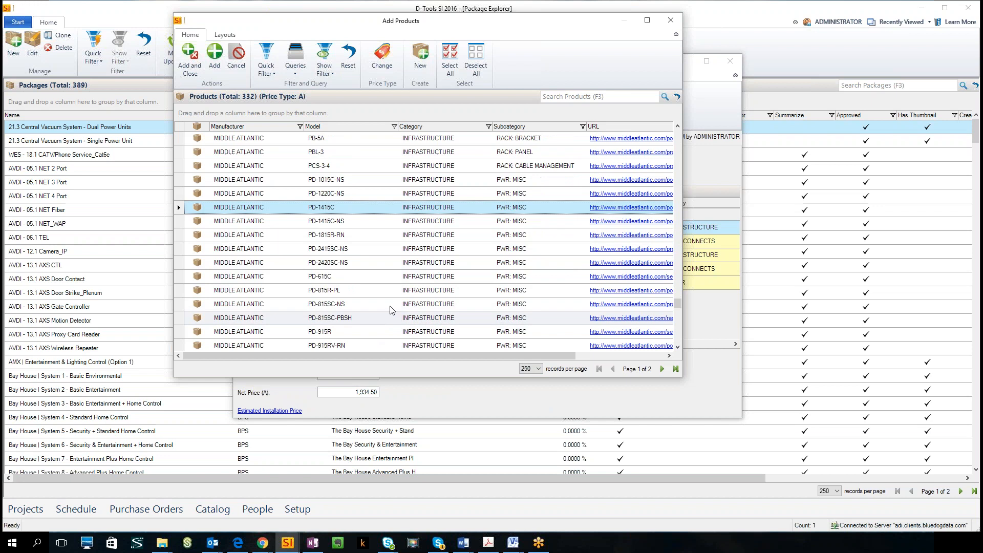
{"action": "scroll", "coordinate": [458, 308], "scroll_direction": "down", "scroll_amount": 4}
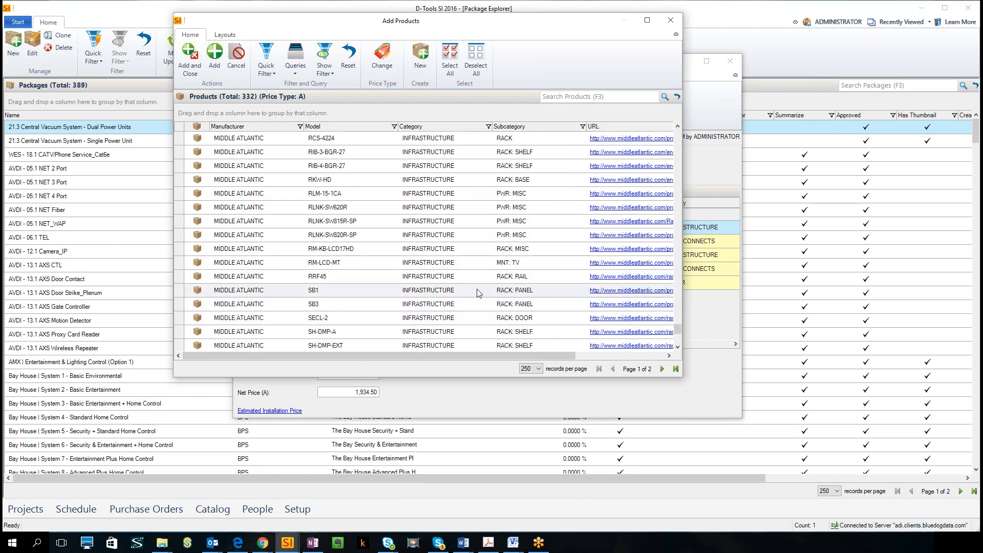
{"action": "scroll", "coordinate": [487, 286], "scroll_direction": "down", "scroll_amount": 2}
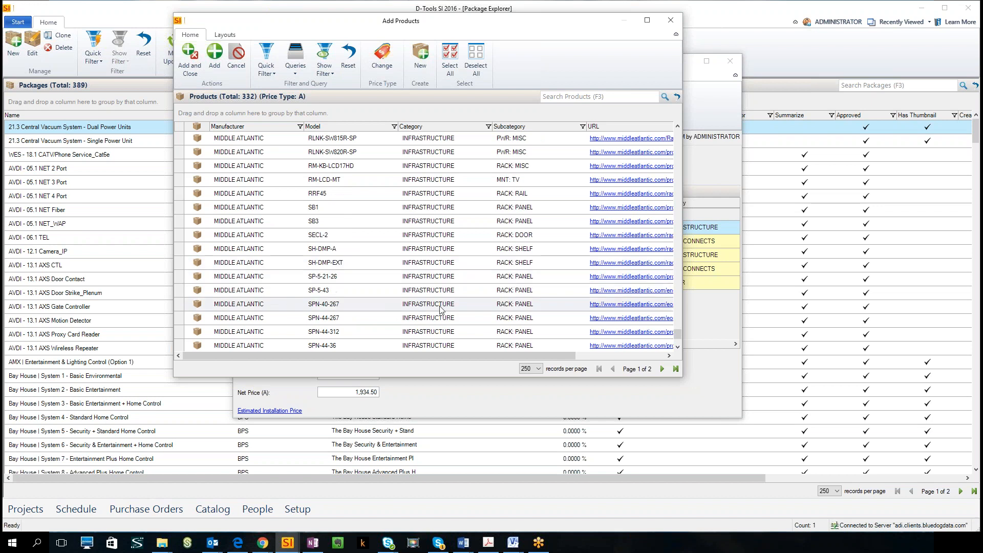
{"action": "scroll", "coordinate": [384, 281], "scroll_direction": "up", "scroll_amount": 1}
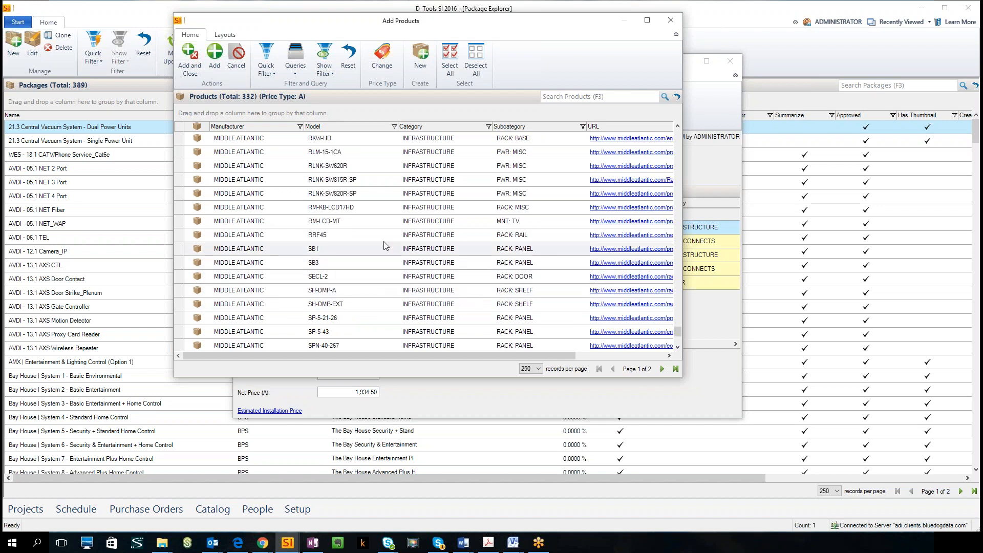
{"action": "scroll", "coordinate": [379, 287], "scroll_direction": "down", "scroll_amount": 1}
{"action": "scroll", "coordinate": [386, 289], "scroll_direction": "down", "scroll_amount": 2}
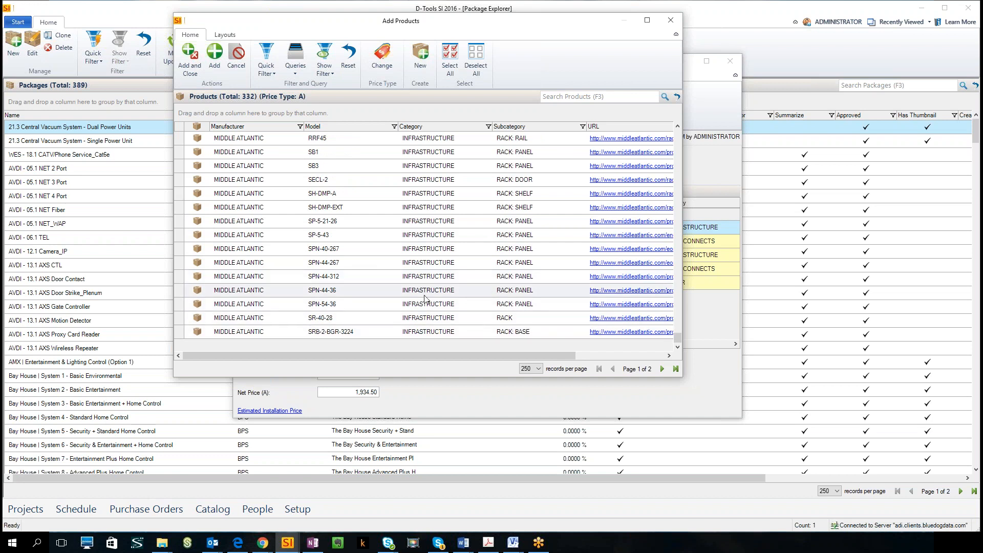
{"action": "left_click", "coordinate": [662, 369]}
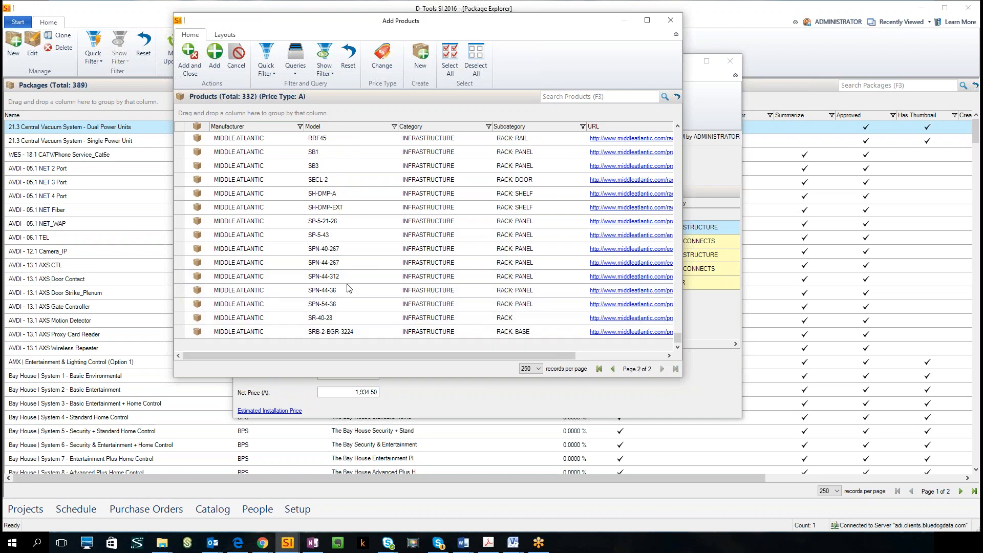
{"action": "scroll", "coordinate": [335, 291], "scroll_direction": "down", "scroll_amount": 5}
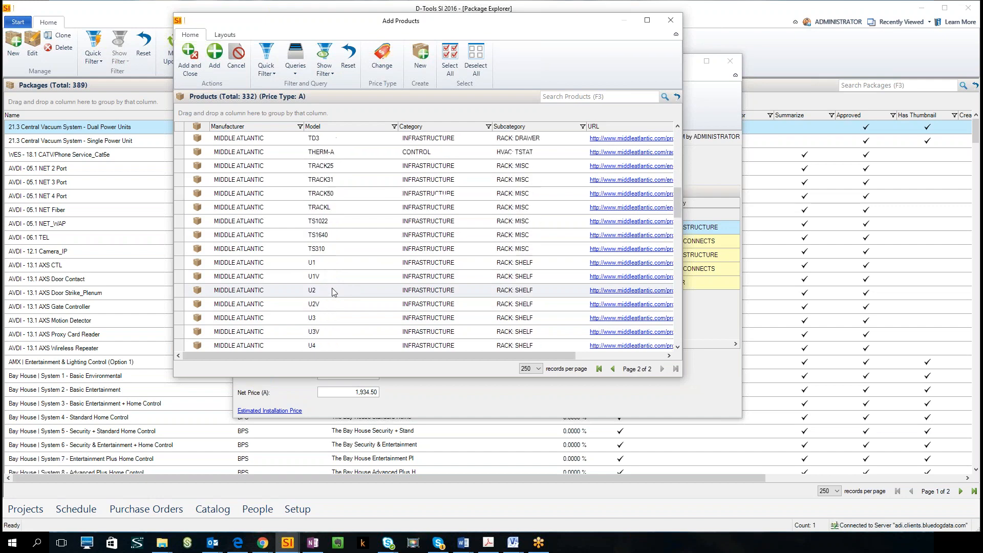
{"action": "scroll", "coordinate": [333, 291], "scroll_direction": "down", "scroll_amount": 2}
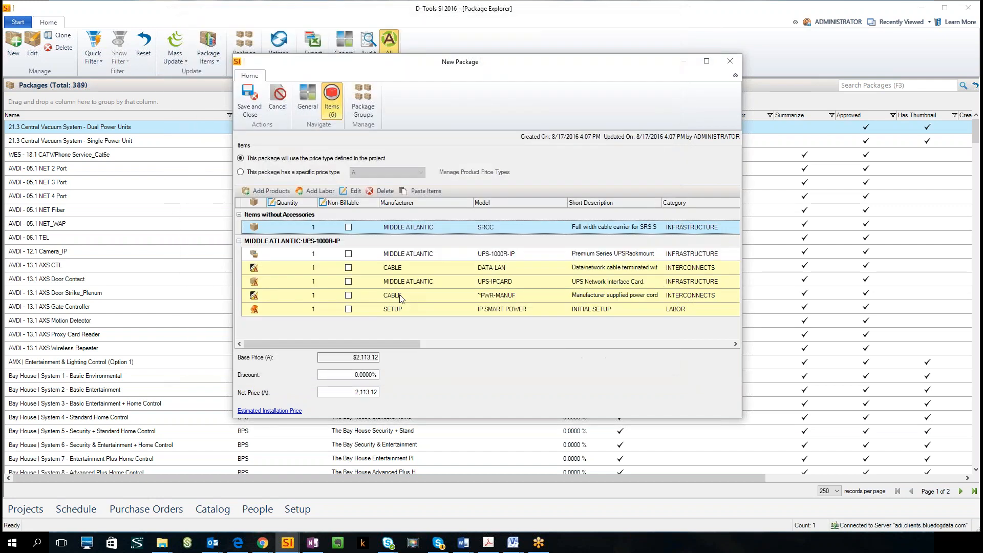
Rename the package to "Middle Atlantic ERK-44 Base Package-test" and save it.
{"action": "left_click", "coordinate": [486, 257]}
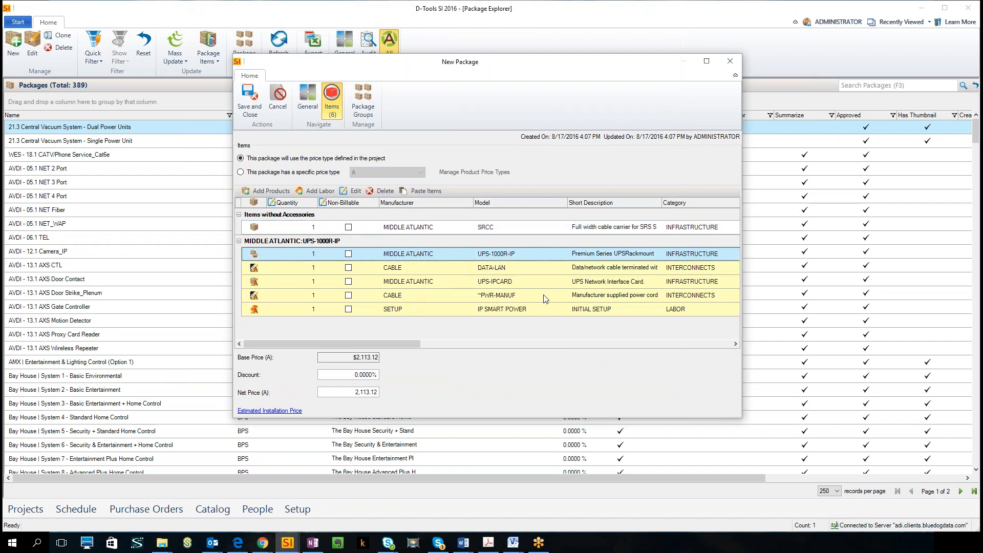
{"action": "left_click", "coordinate": [443, 232]}
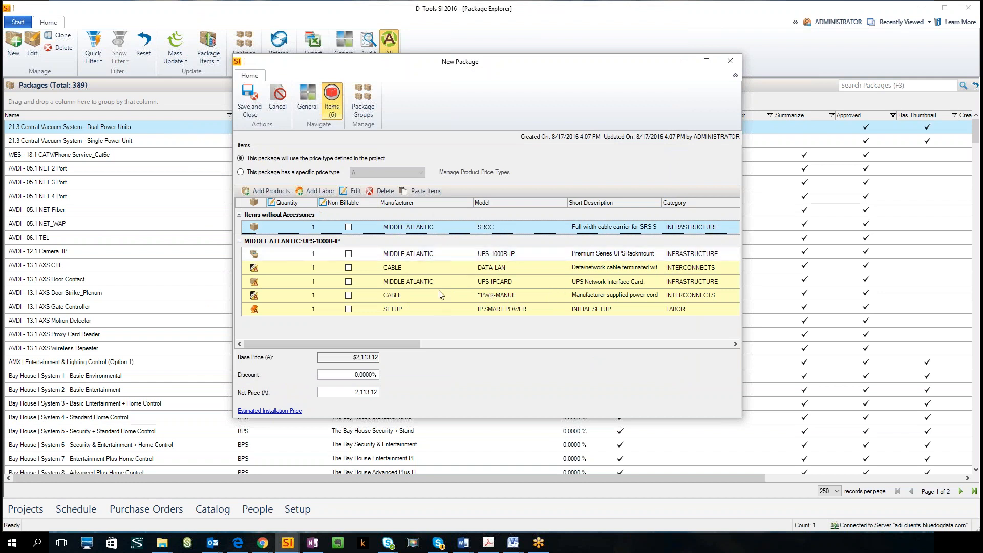
{"action": "left_click", "coordinate": [397, 255]}
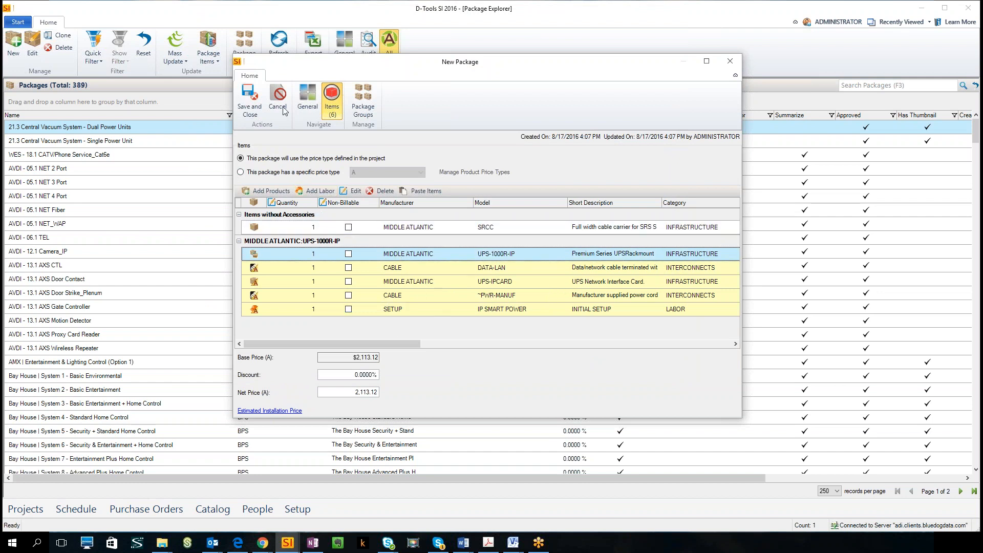
{"action": "left_click", "coordinate": [307, 100]}
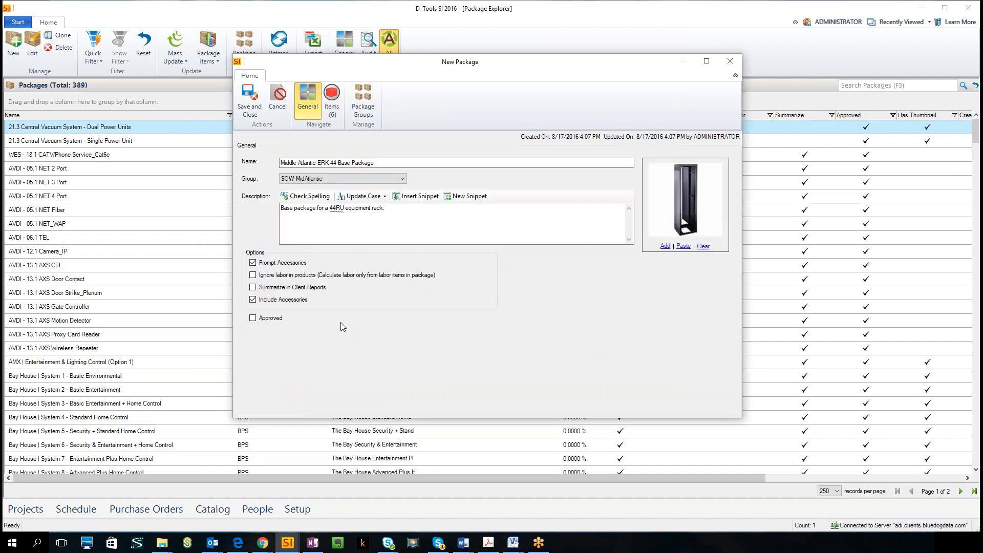
{"action": "left_click", "coordinate": [393, 164]}
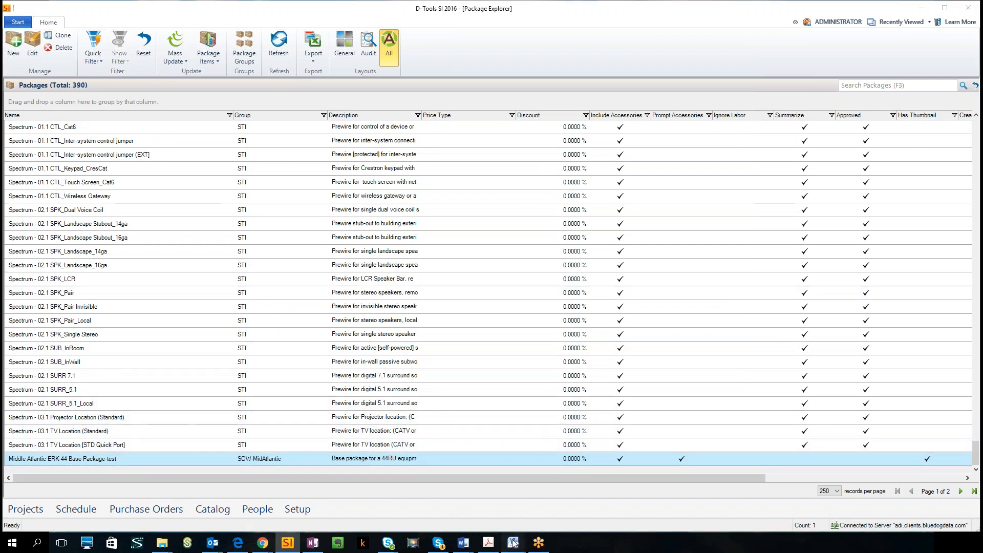
Switch to the AD-SOW-v1.0 project in the Project Editor and display its list of catalog packages.
{"action": "mouse_move", "coordinate": [513, 541]}
{"action": "left_click", "coordinate": [521, 524]}
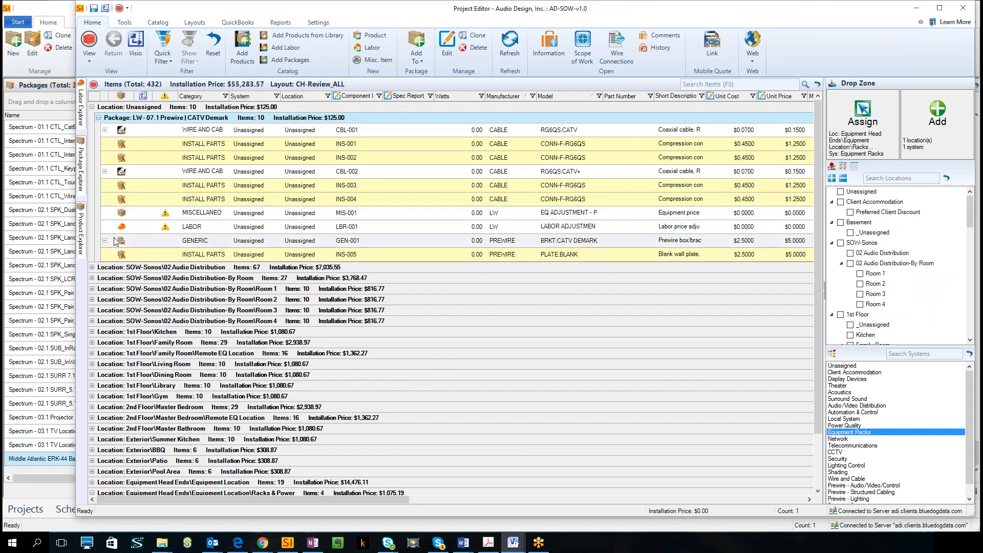
{"action": "left_click", "coordinate": [82, 182]}
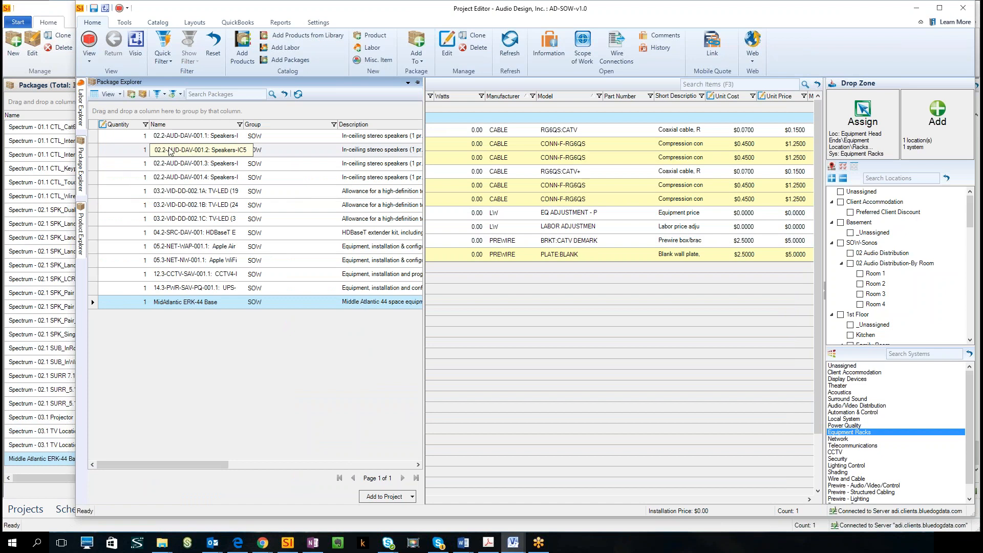
Refresh the package groups and filter the package list by SOW-MidAtlantic instead of SOW.
{"action": "left_click", "coordinate": [165, 96]}
{"action": "left_click", "coordinate": [161, 131]}
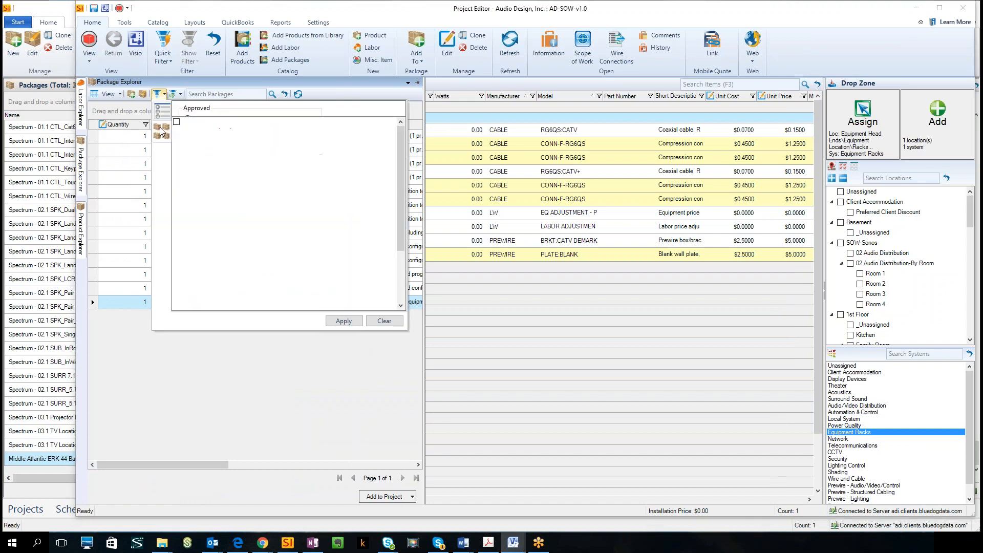
{"action": "scroll", "coordinate": [219, 250], "scroll_direction": "down", "scroll_amount": 1}
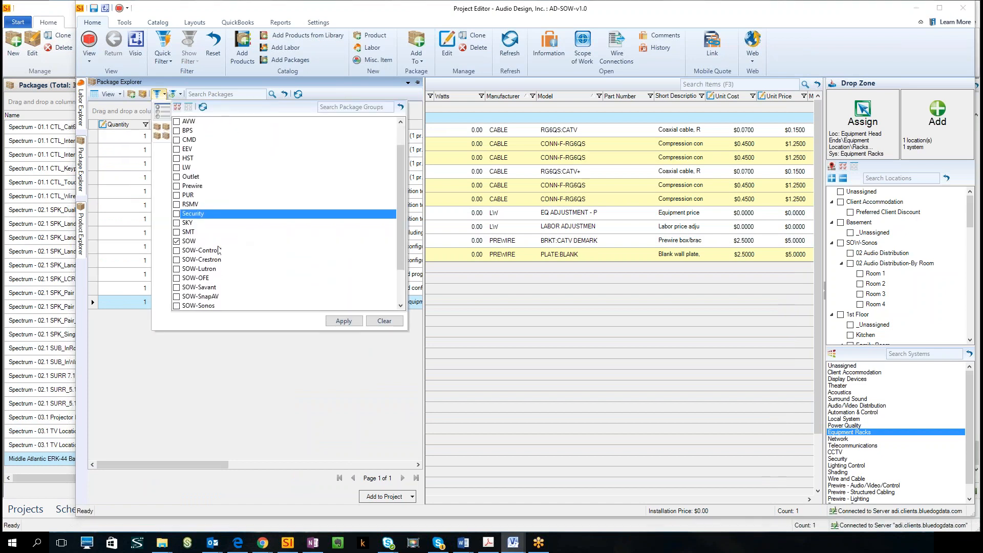
{"action": "left_click", "coordinate": [185, 242]}
{"action": "scroll", "coordinate": [262, 250], "scroll_direction": "down", "scroll_amount": 2}
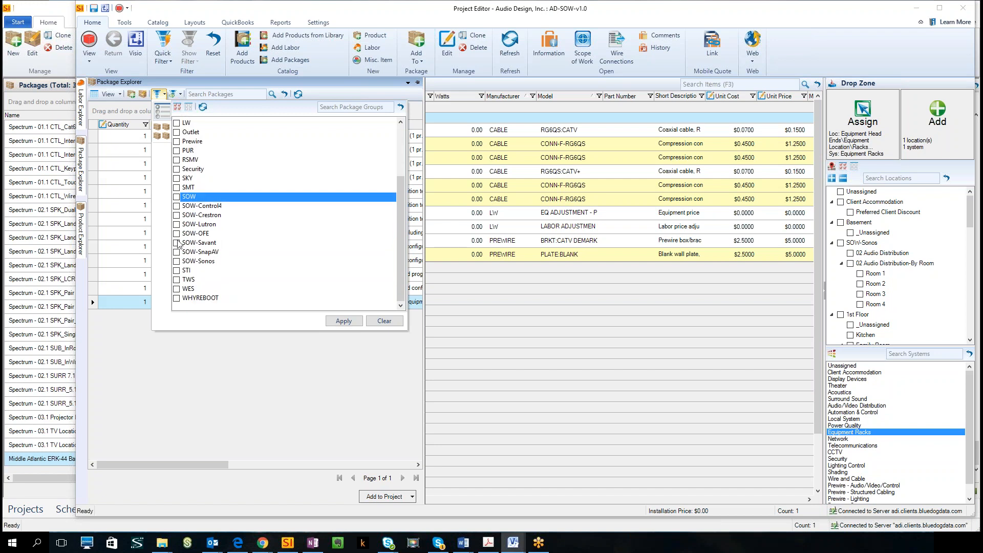
{"action": "left_click", "coordinate": [203, 107]}
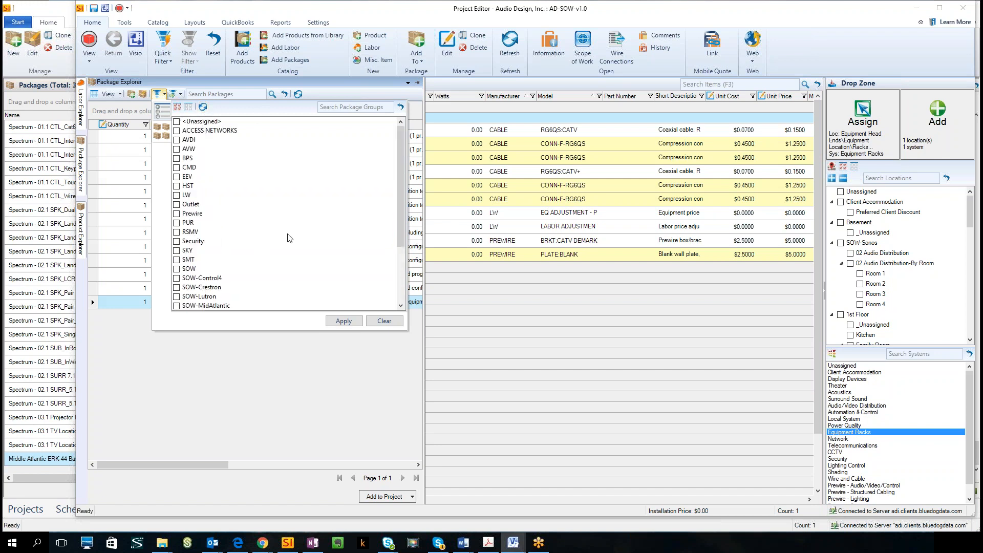
{"action": "scroll", "coordinate": [287, 238], "scroll_direction": "down", "scroll_amount": 3}
{"action": "left_click", "coordinate": [177, 223]}
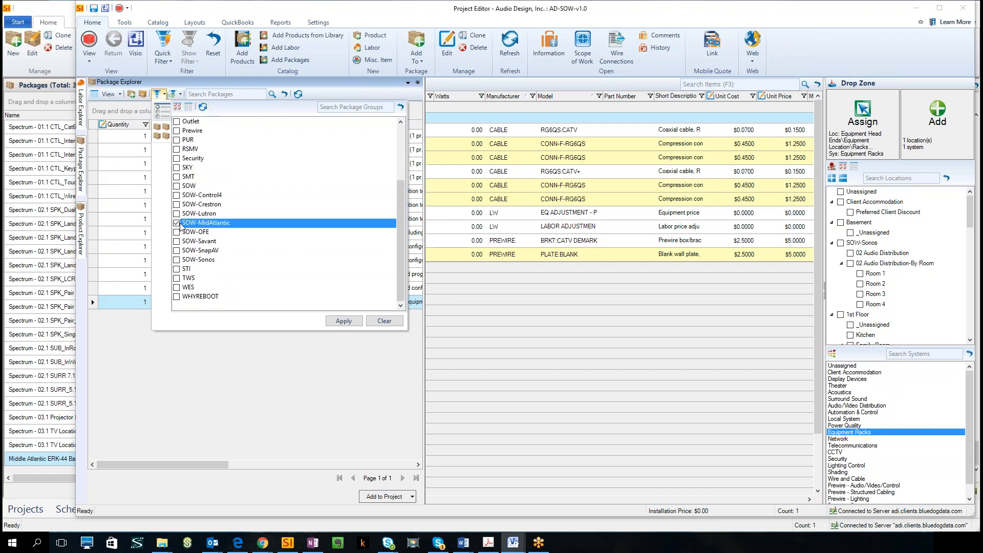
{"action": "left_click", "coordinate": [344, 321]}
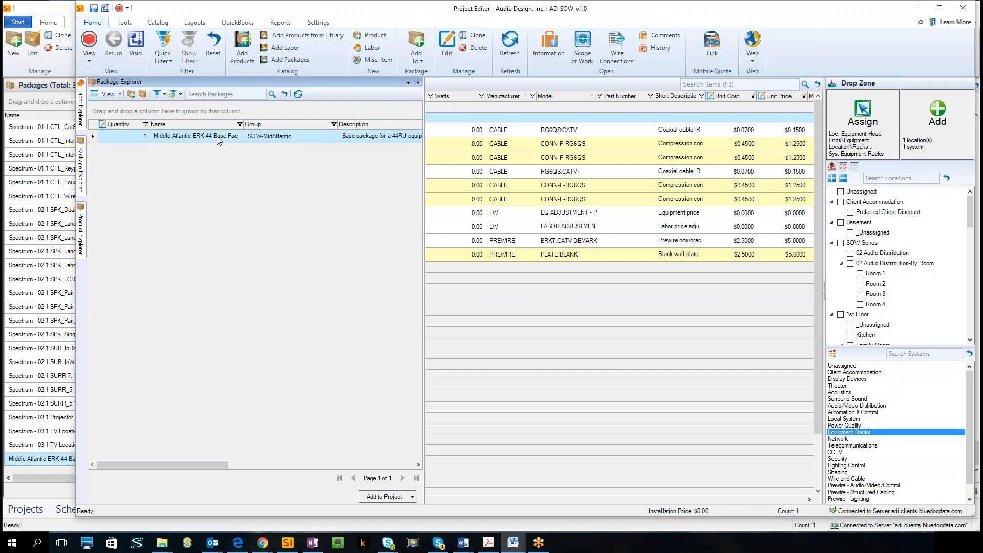
Try filtering the package list by approval status and set the filter back to All.
{"action": "left_click", "coordinate": [159, 95]}
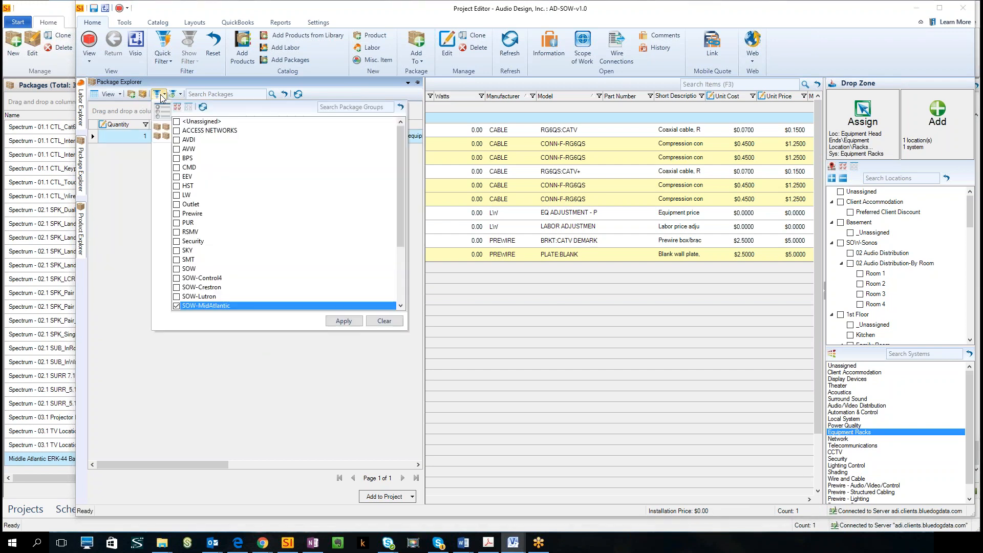
{"action": "left_click", "coordinate": [175, 122]}
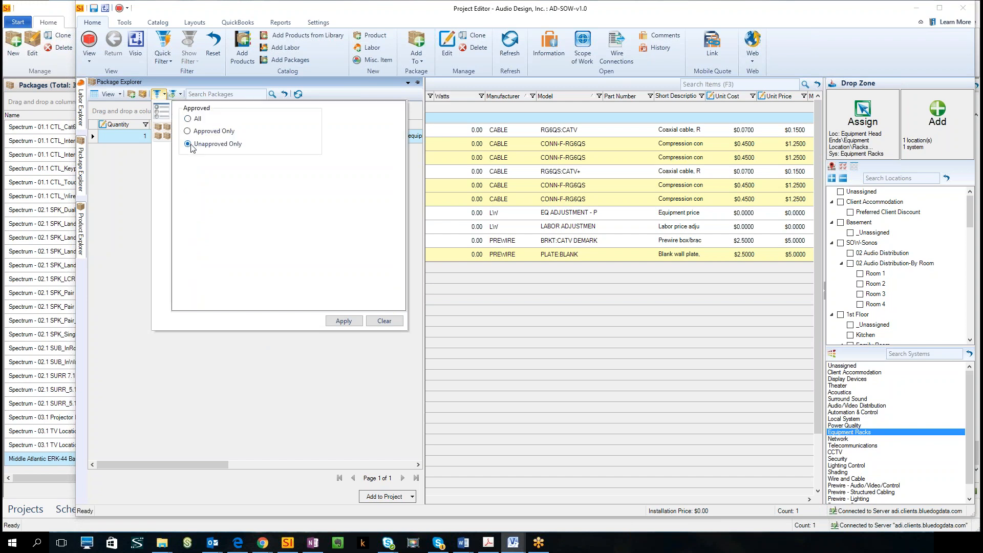
{"action": "left_click", "coordinate": [340, 321]}
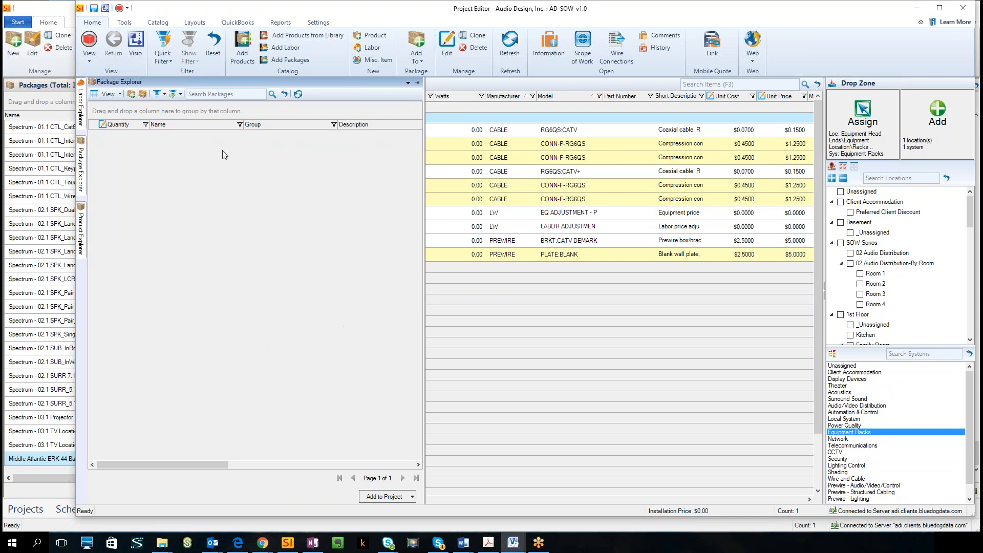
{"action": "left_click", "coordinate": [162, 95]}
{"action": "left_click", "coordinate": [188, 119]}
{"action": "left_click", "coordinate": [342, 321]}
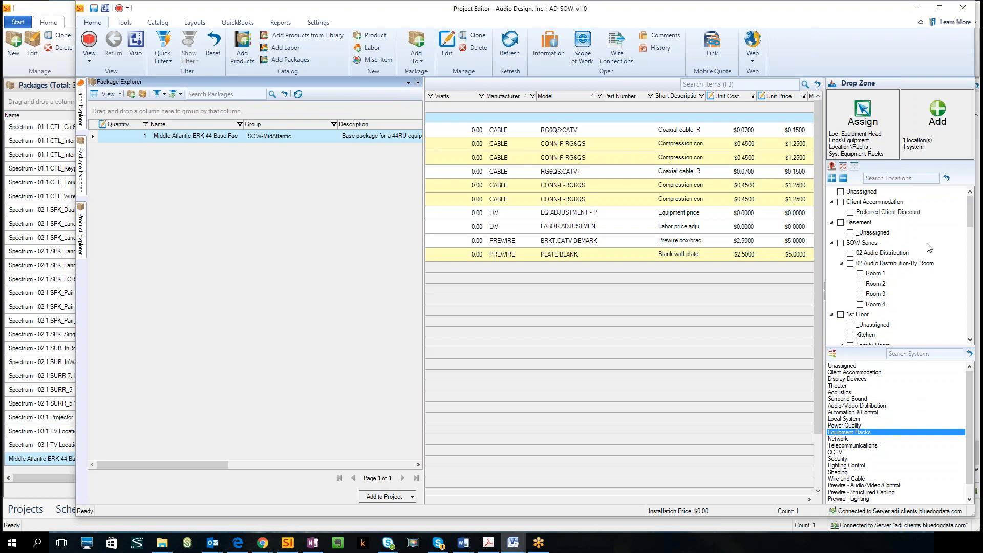
Bring the target location Racks & Power into view and pin the package list open beside the project items.
{"action": "left_click_drag", "start_coordinate": [970, 211], "coordinate": [973, 312]}
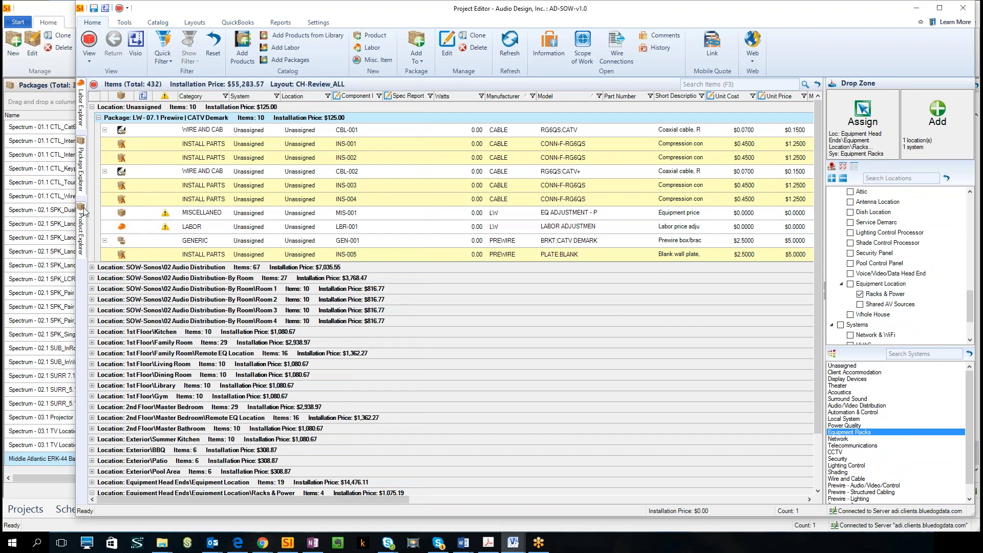
{"action": "left_click", "coordinate": [80, 176]}
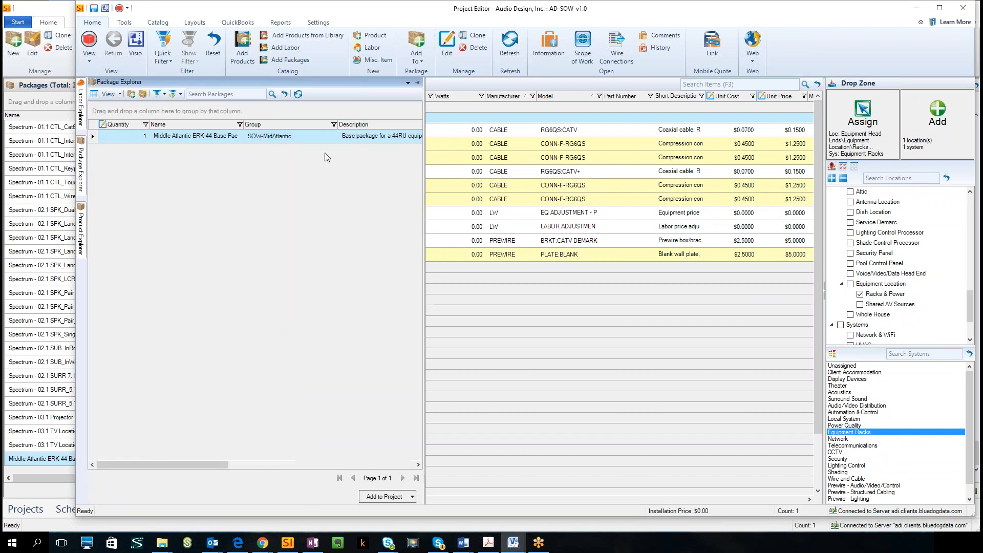
{"action": "left_click", "coordinate": [417, 82]}
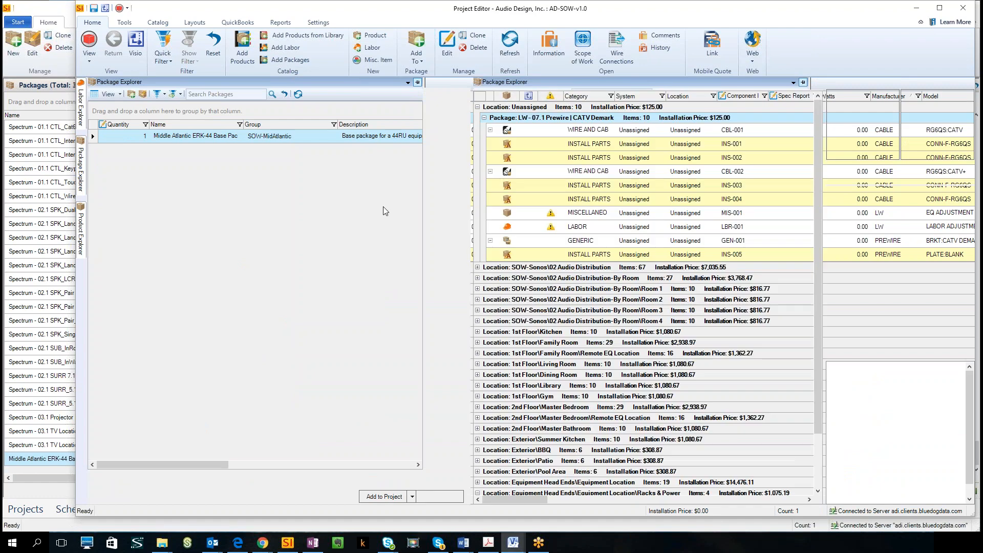
Add the Middle Atlantic ERK-44 package with all offered accessories to the project's Racks & Power location and unpin the package list.
{"action": "left_click", "coordinate": [332, 139]}
{"action": "left_click_drag", "start_coordinate": [332, 140], "coordinate": [612, 370]}
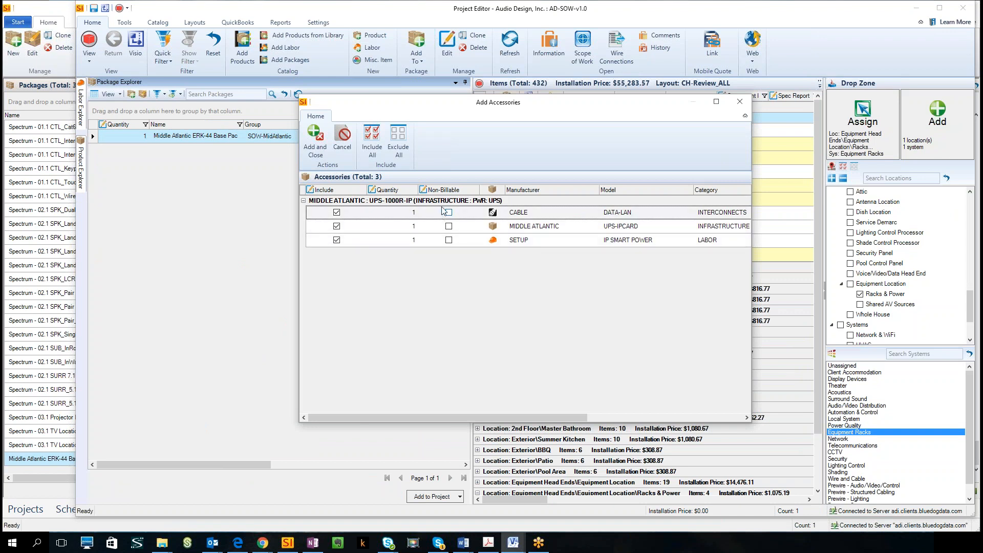
{"action": "left_click", "coordinate": [315, 140]}
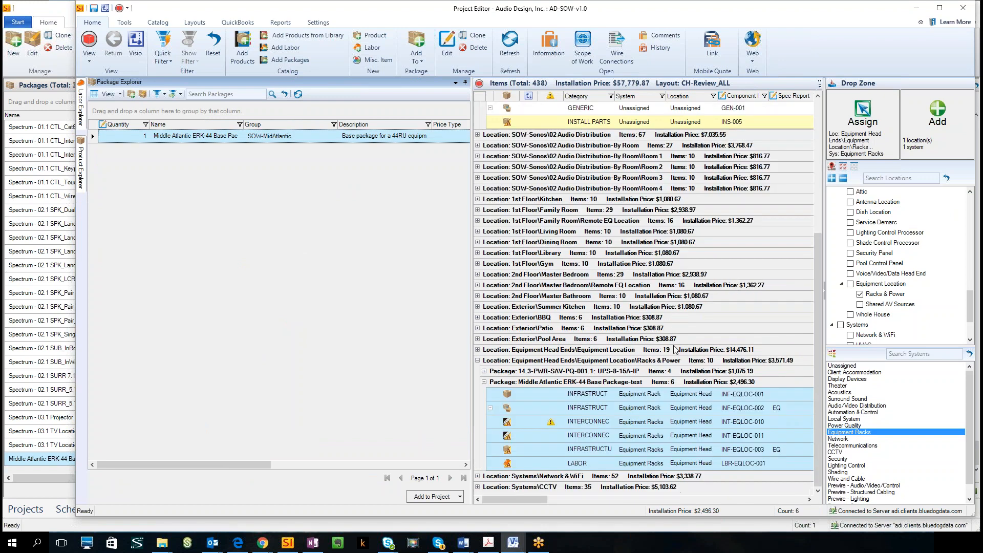
{"action": "left_click", "coordinate": [642, 383]}
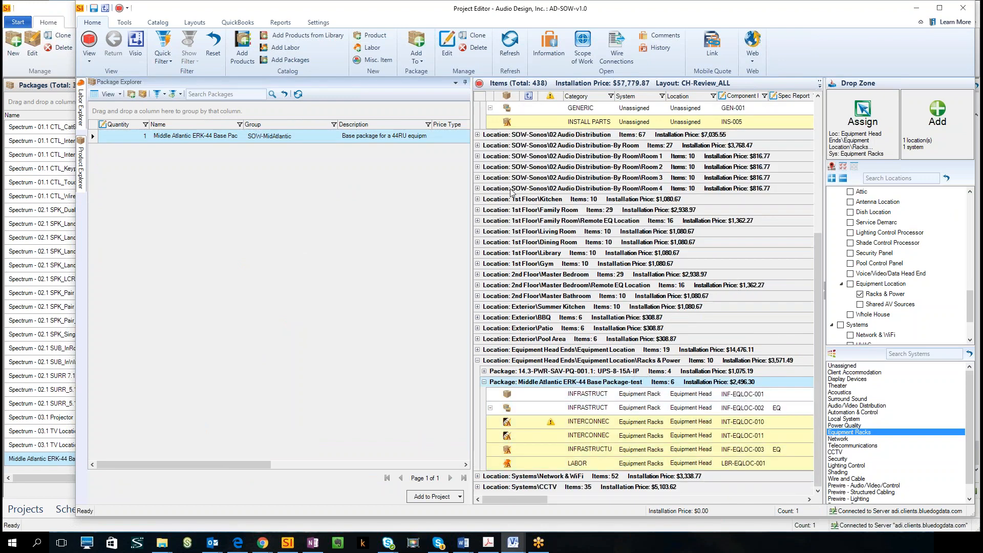
{"action": "left_click", "coordinate": [464, 83]}
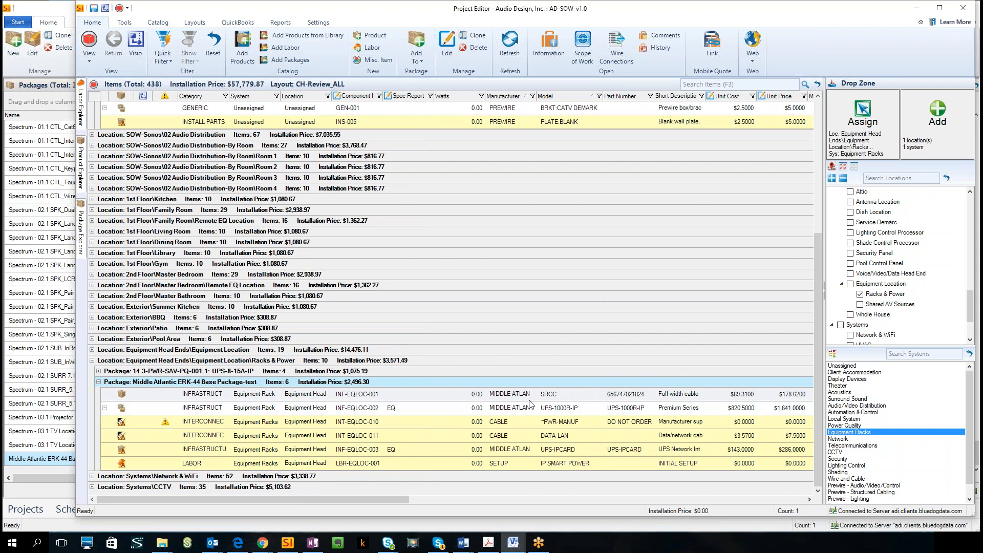
Switch to the AD-SOW-v1.0 drawing in Visio, open its E-Racks page and widen the drawing window.
{"action": "left_click", "coordinate": [514, 544]}
{"action": "left_click", "coordinate": [463, 499]}
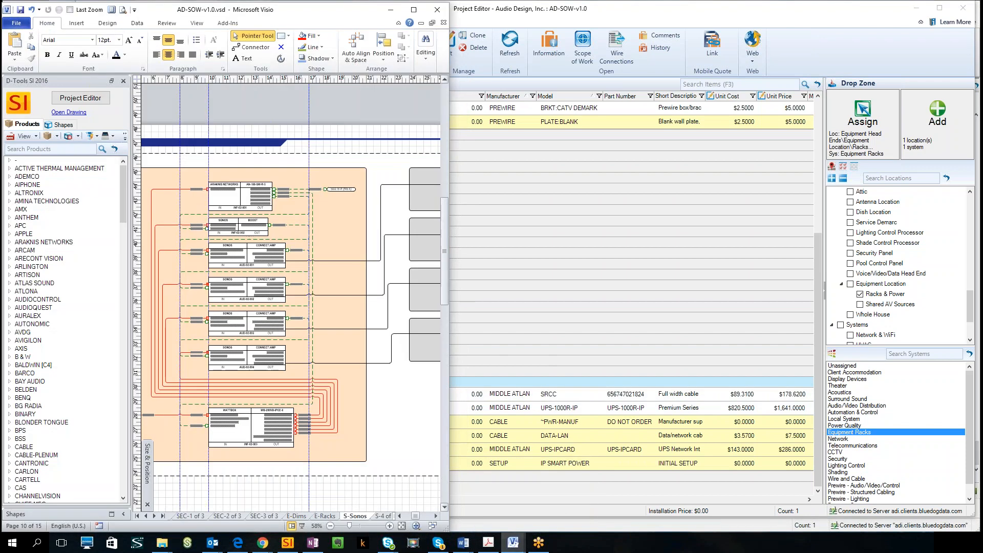
{"action": "left_click", "coordinate": [325, 516]}
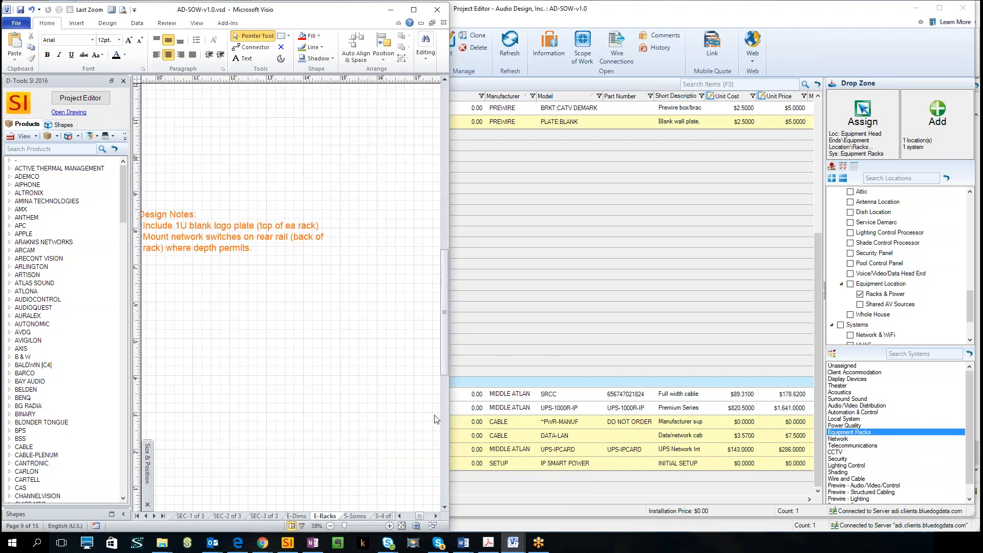
{"action": "left_click_drag", "start_coordinate": [450, 422], "coordinate": [552, 421]}
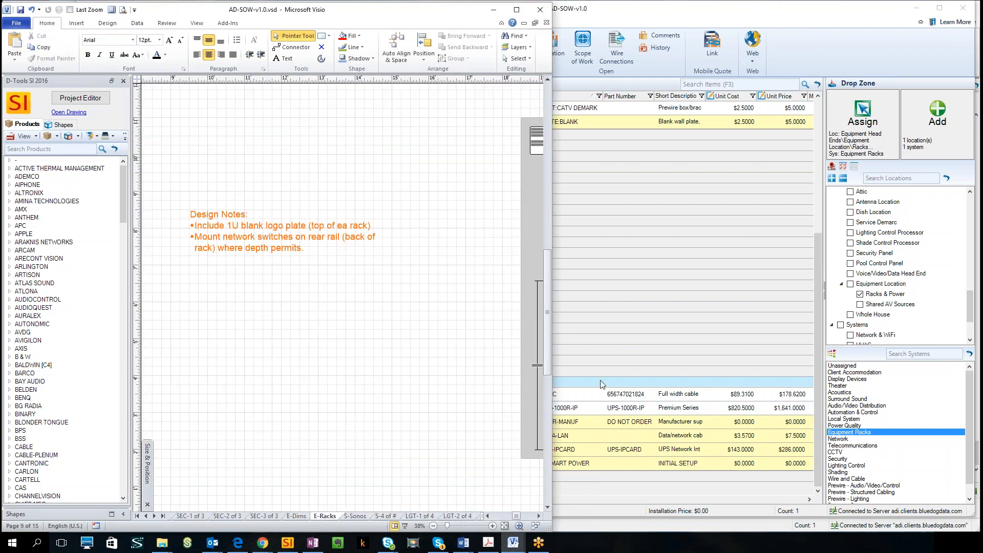
Switch to the Project Editor and fit it beside the Visio drawing with the Drop Zone collapsed.
{"action": "left_click", "coordinate": [633, 289]}
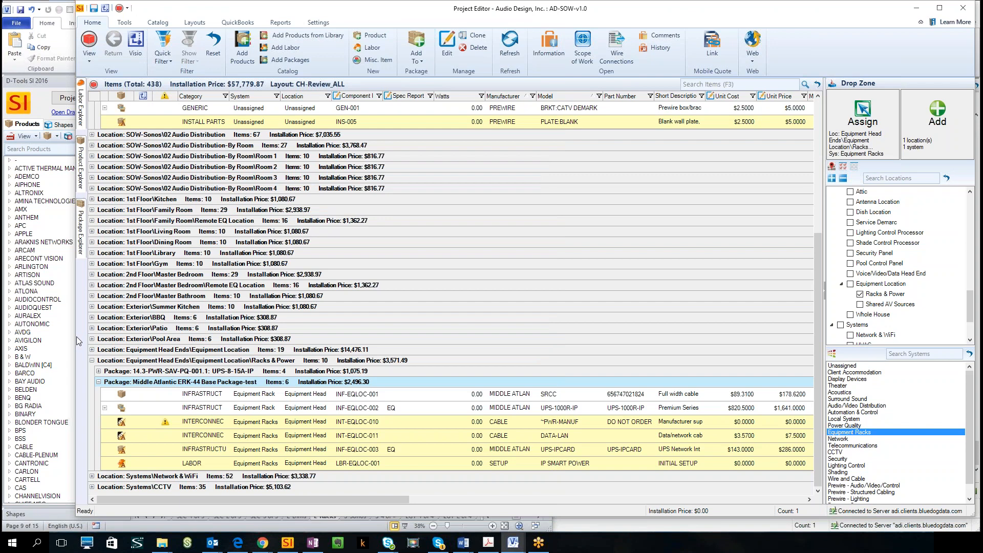
{"action": "left_click_drag", "start_coordinate": [78, 342], "coordinate": [548, 356]}
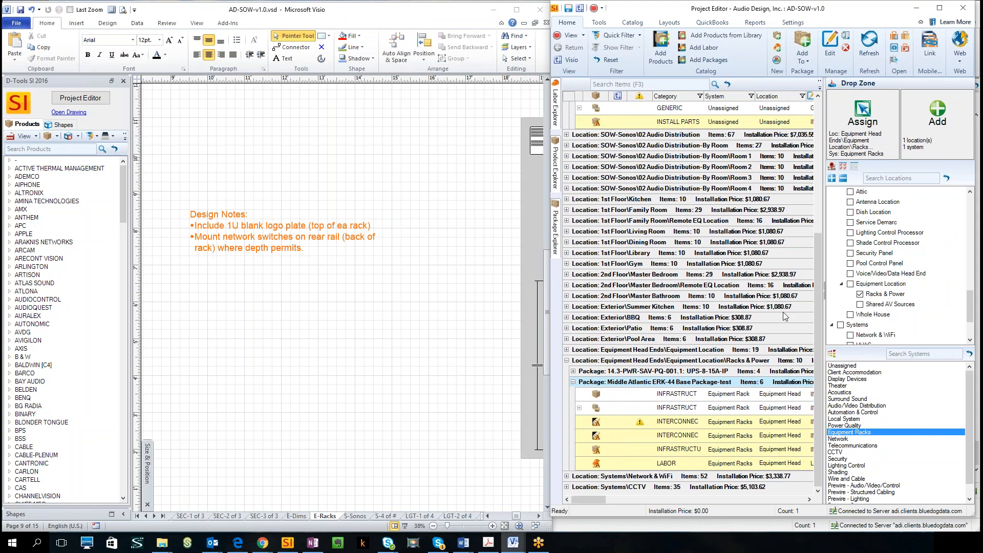
{"action": "left_click", "coordinate": [826, 296]}
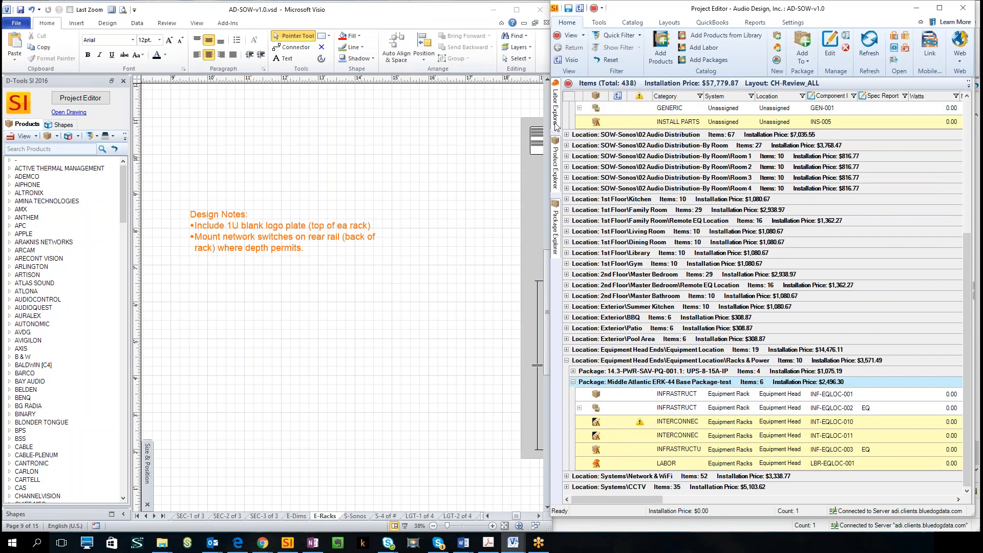
{"action": "left_click", "coordinate": [669, 60]}
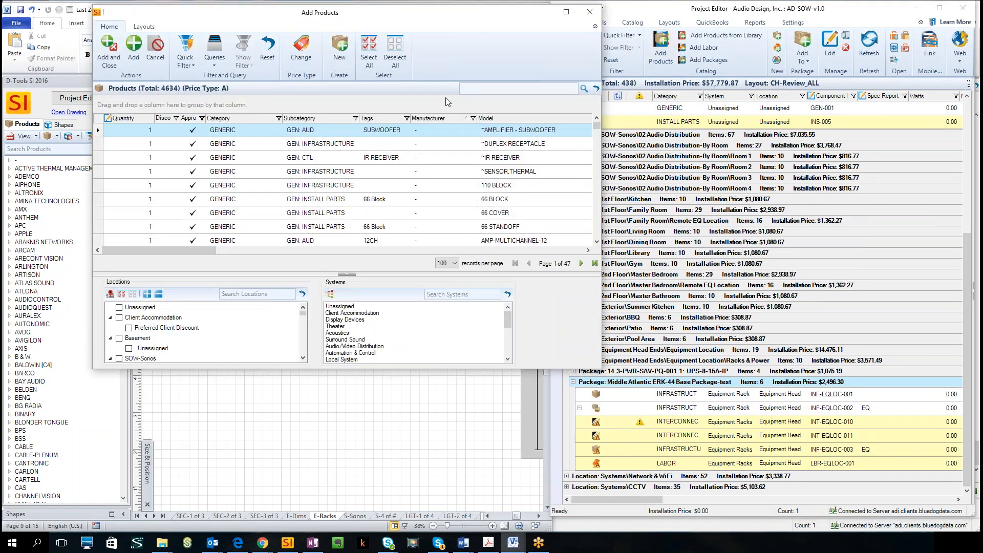
{"action": "left_click", "coordinate": [192, 60]}
{"action": "left_click", "coordinate": [184, 125]}
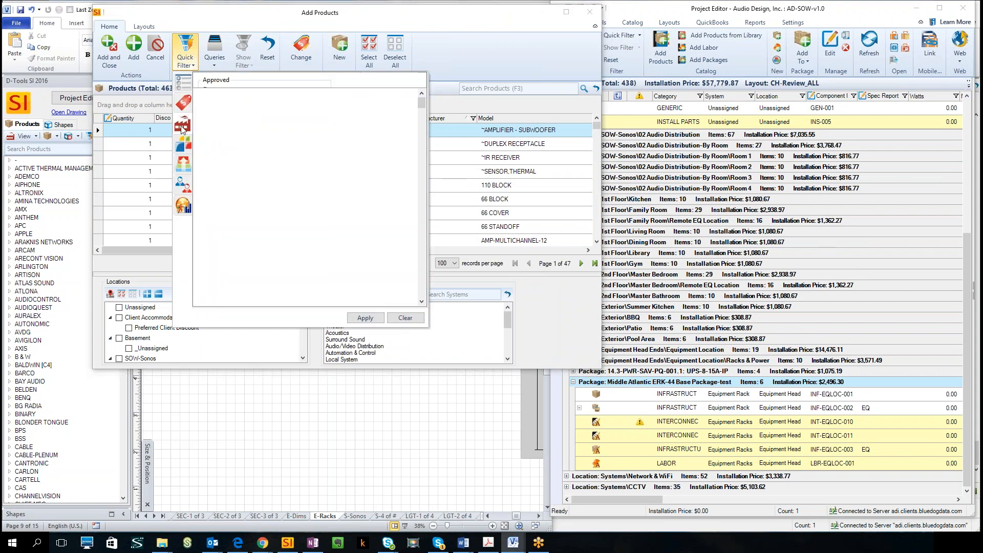
{"action": "key", "text": "m"}
{"action": "key", "text": "i"}
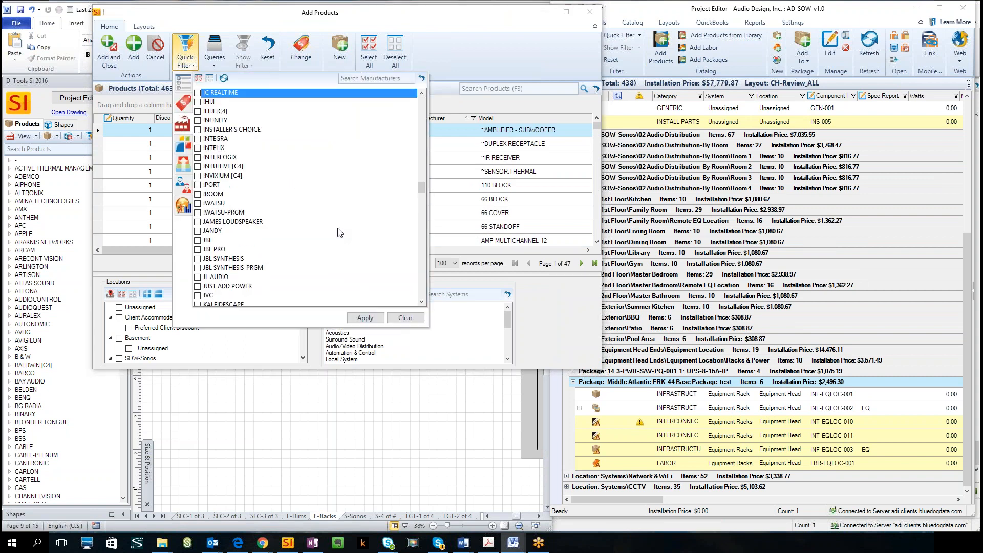
{"action": "scroll", "coordinate": [308, 266], "scroll_direction": "down", "scroll_amount": 12}
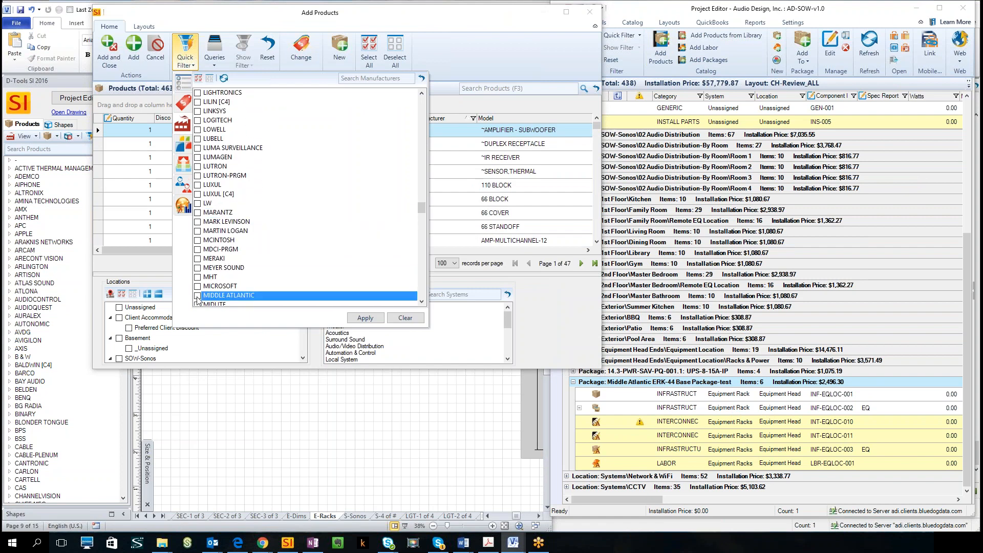
{"action": "left_click", "coordinate": [364, 317]}
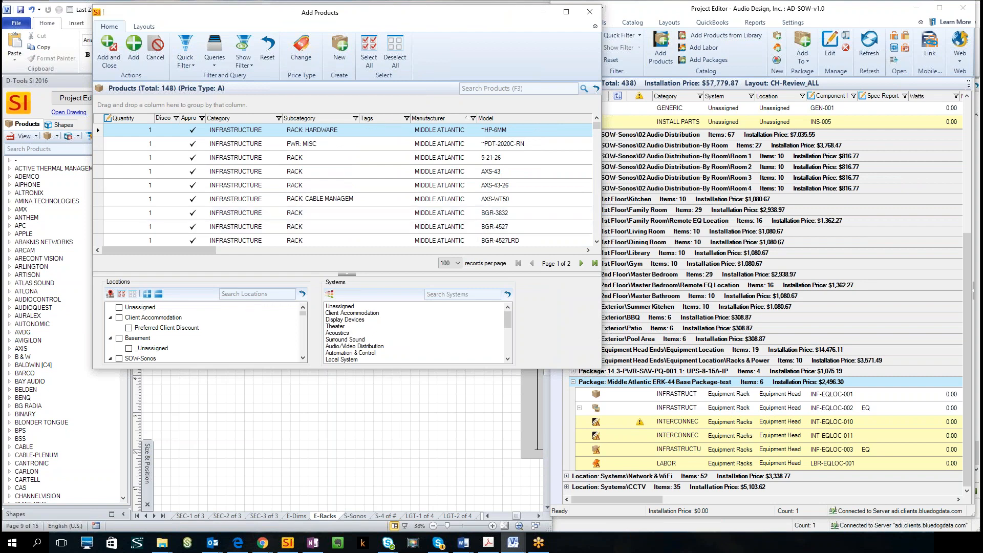
{"action": "left_click", "coordinate": [590, 11]}
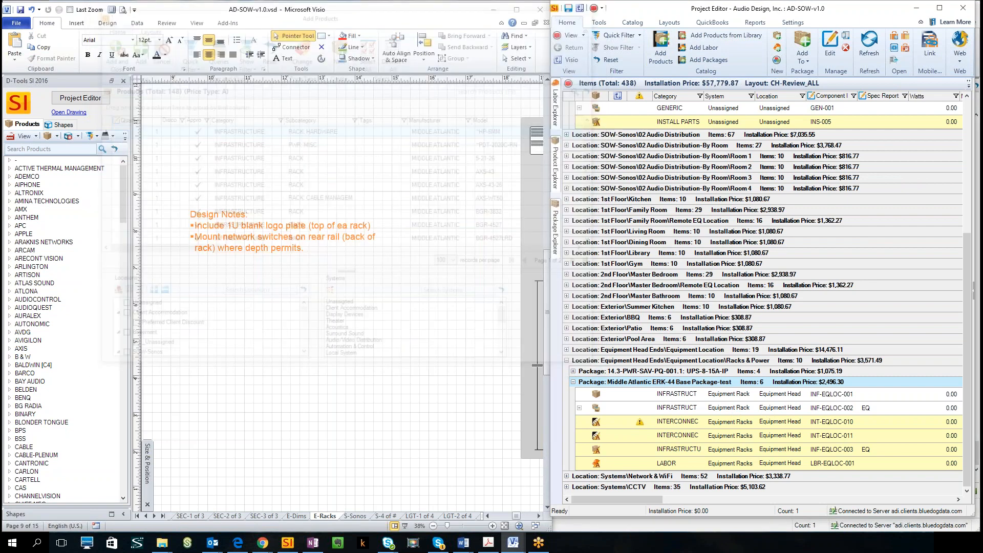
Minimize the Visio drawing and widen the Project Editor again with its Drop Zone expanded.
{"action": "left_click", "coordinate": [478, 12]}
{"action": "left_click", "coordinate": [493, 10]}
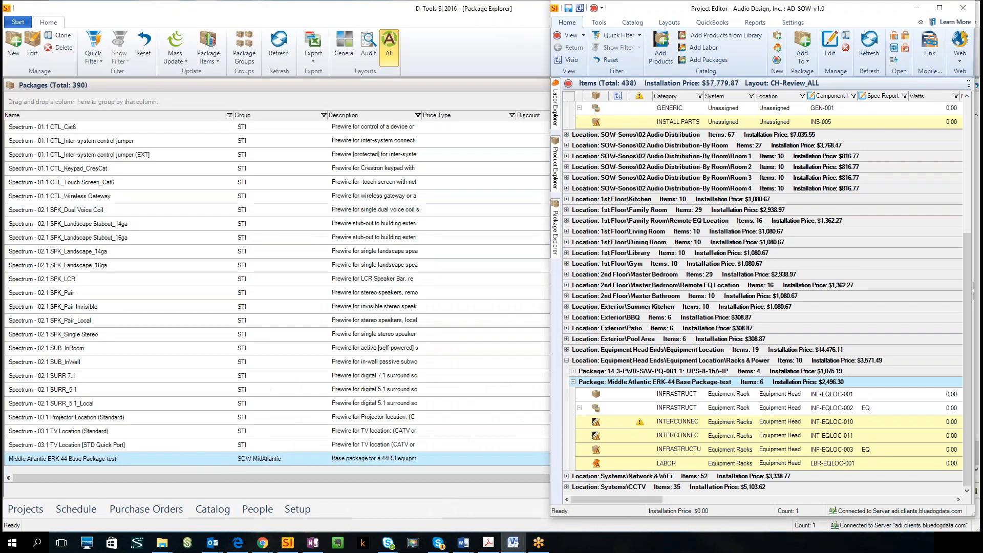
{"action": "left_click_drag", "start_coordinate": [551, 279], "coordinate": [92, 311]}
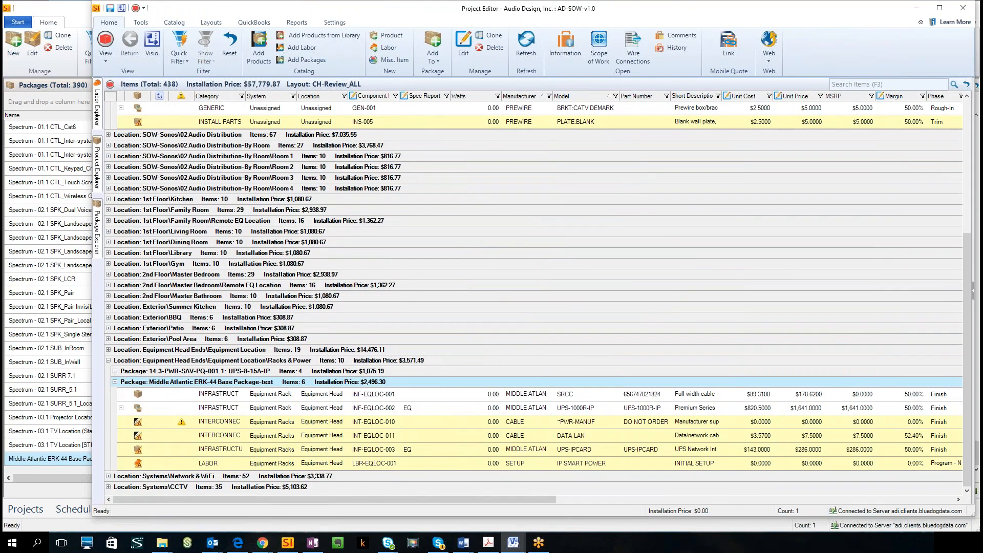
{"action": "left_click", "coordinate": [973, 291]}
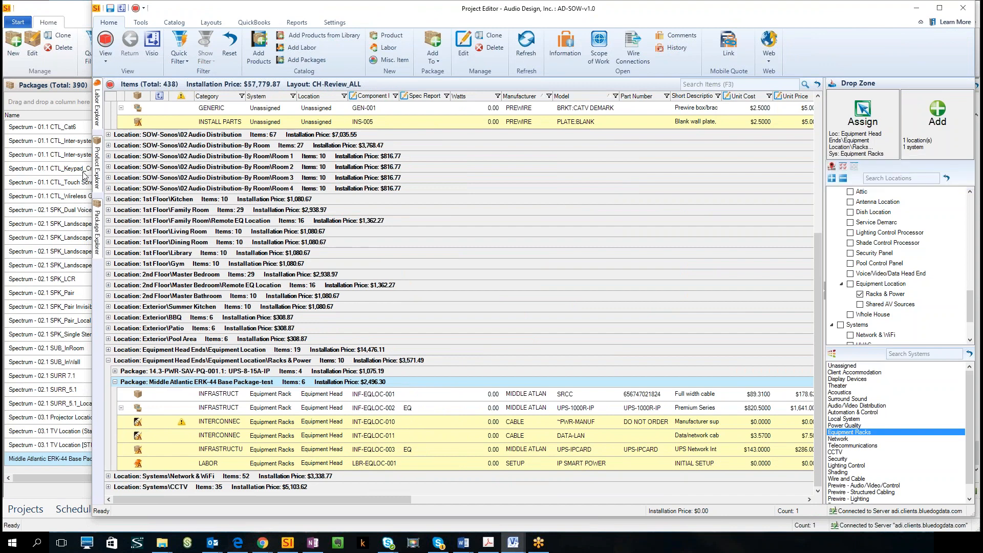
Add ERK-4425-AV, PDT-1415C, RSH-4A-2-5 SPACE and UPS-1000R-IP with their preselected accessories to Racks & Power from the pinned Product Explorer, then unpin it.
{"action": "mouse_move", "coordinate": [97, 162]}
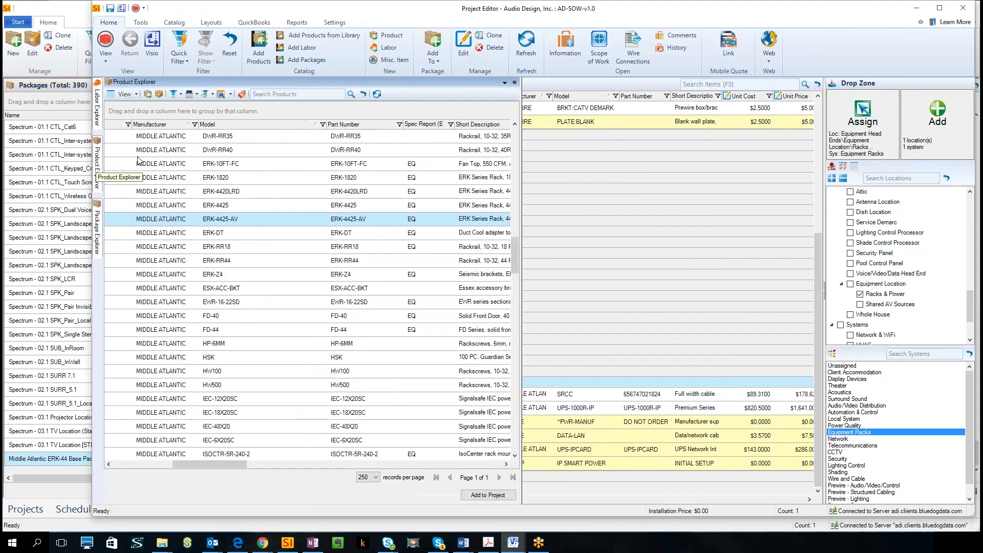
{"action": "left_click", "coordinate": [514, 83]}
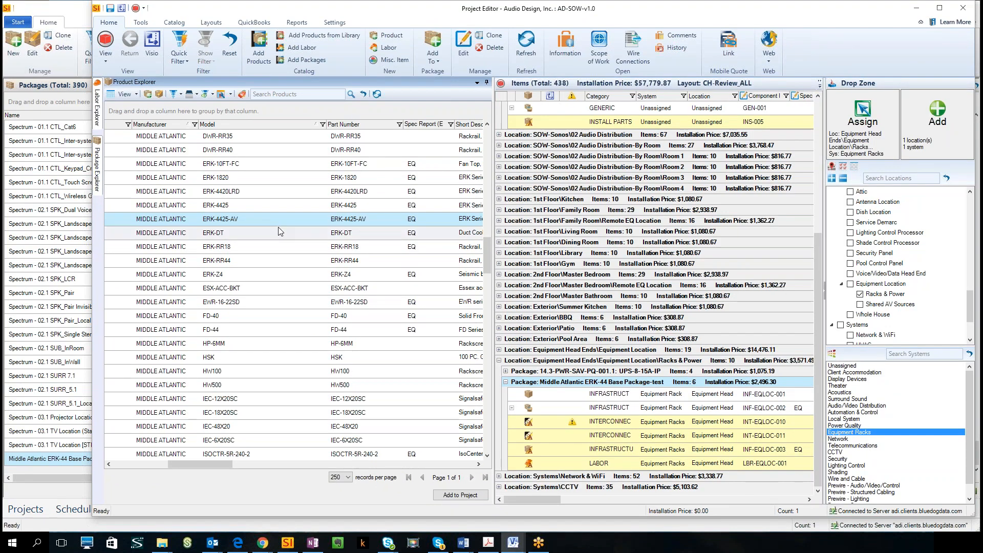
{"action": "scroll", "coordinate": [256, 225], "scroll_direction": "down", "scroll_amount": 1}
{"action": "scroll", "coordinate": [293, 254], "scroll_direction": "down", "scroll_amount": 14}
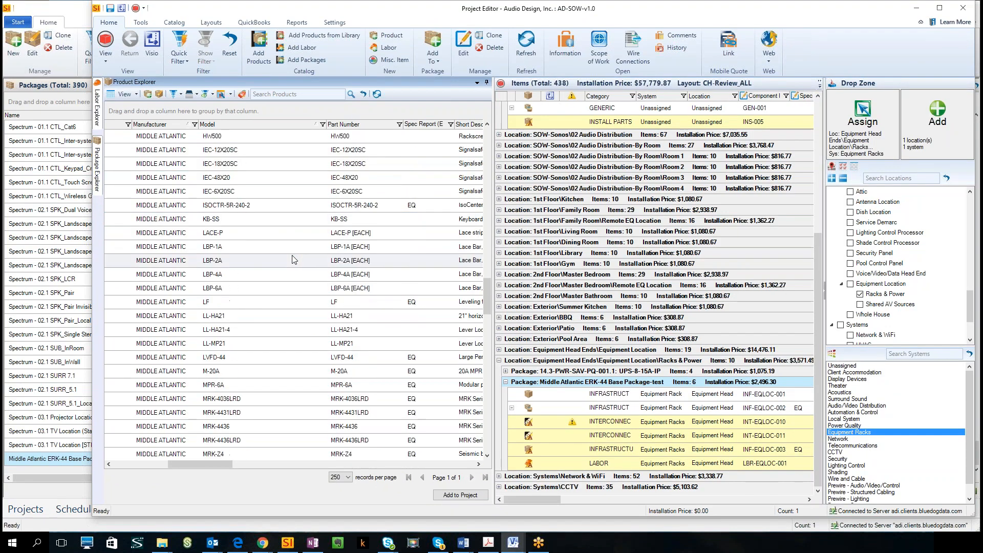
{"action": "left_click", "coordinate": [255, 334]}
{"action": "scroll", "coordinate": [266, 332], "scroll_direction": "down", "scroll_amount": 5}
{"action": "left_click", "coordinate": [245, 318]}
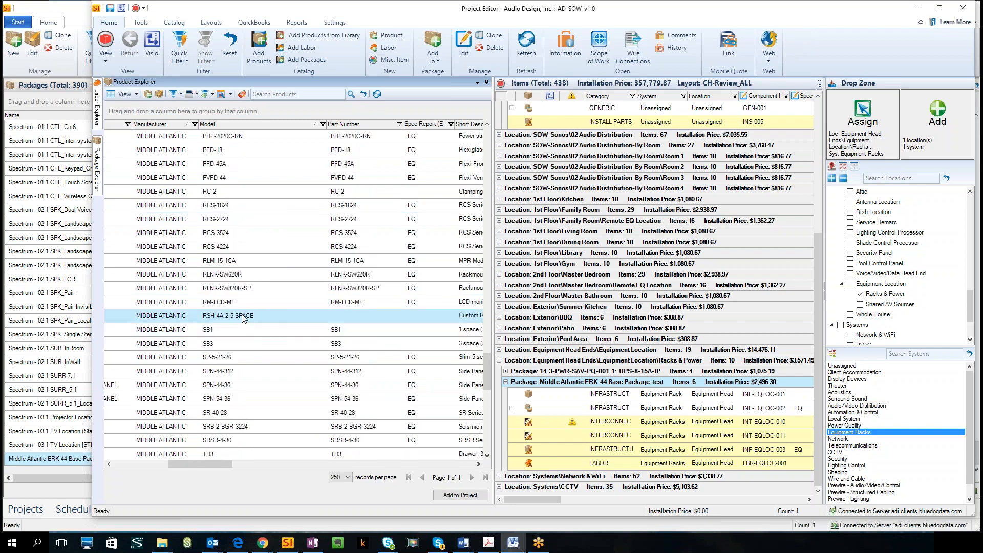
{"action": "scroll", "coordinate": [235, 314], "scroll_direction": "down", "scroll_amount": 1}
{"action": "scroll", "coordinate": [258, 300], "scroll_direction": "down", "scroll_amount": 5}
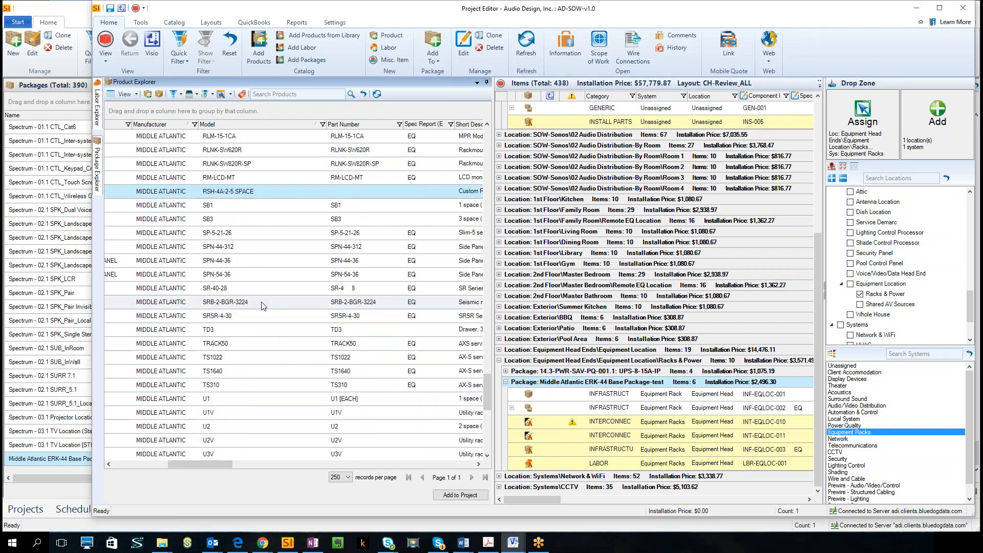
{"action": "scroll", "coordinate": [298, 327], "scroll_direction": "down", "scroll_amount": 3}
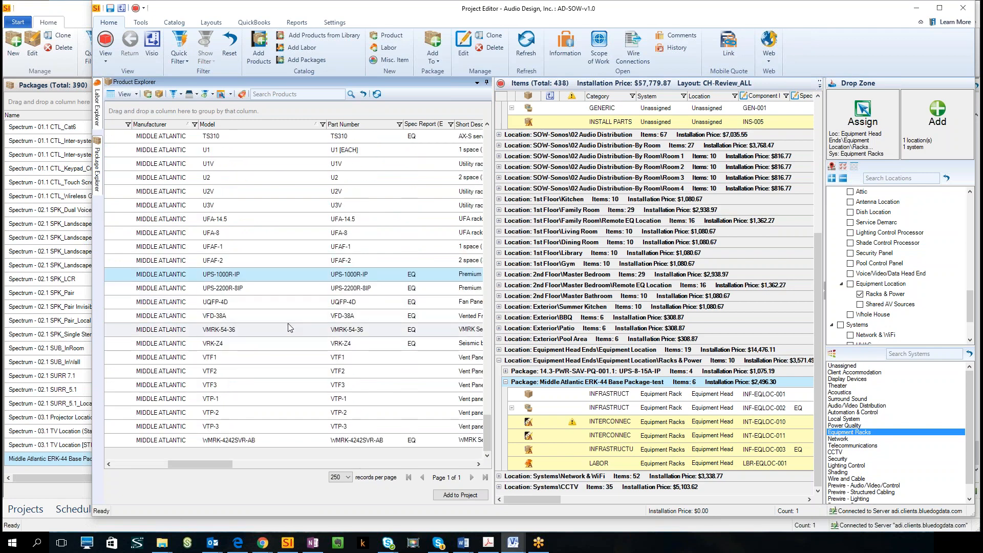
{"action": "scroll", "coordinate": [247, 274], "scroll_direction": "up", "scroll_amount": 5}
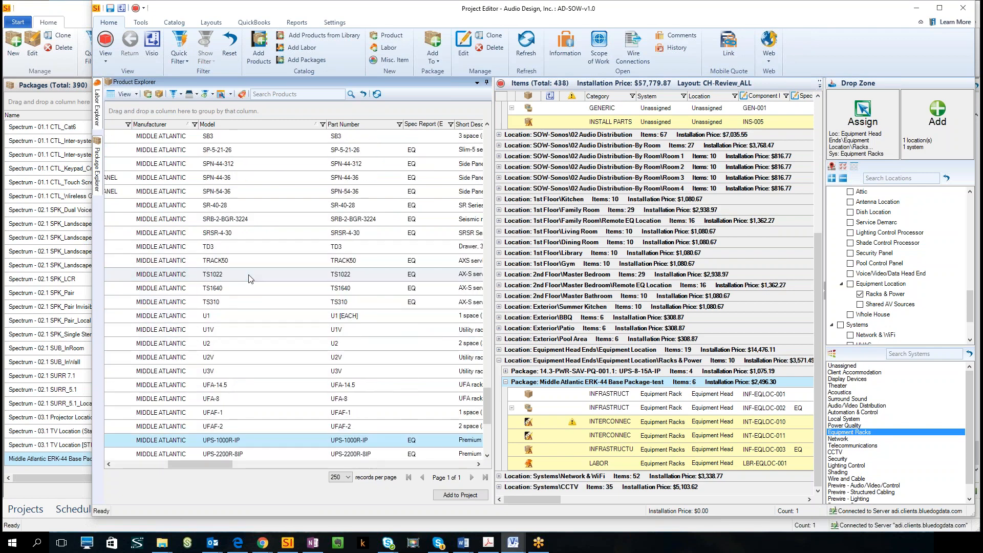
{"action": "scroll", "coordinate": [253, 288], "scroll_direction": "up", "scroll_amount": 3}
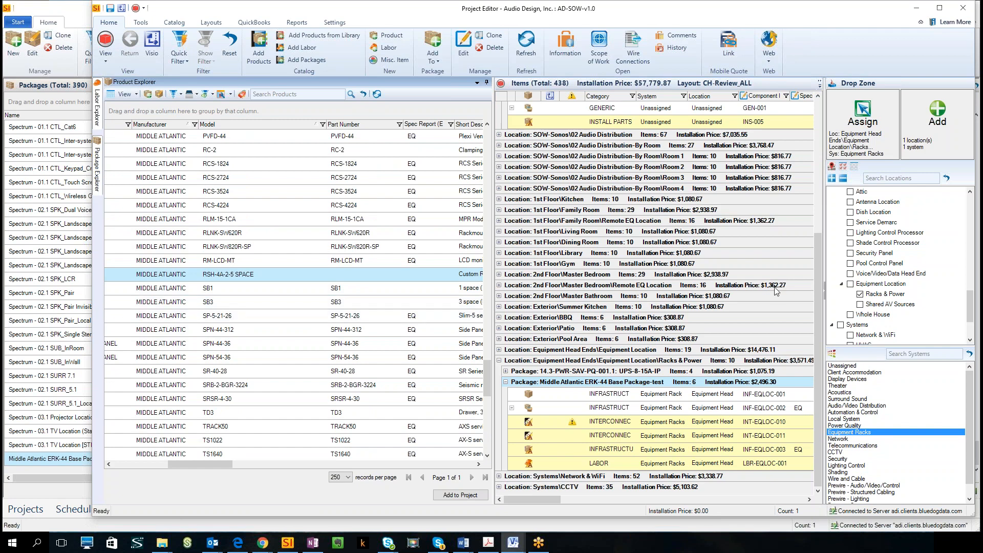
{"action": "left_click_drag", "start_coordinate": [293, 276], "coordinate": [950, 137]}
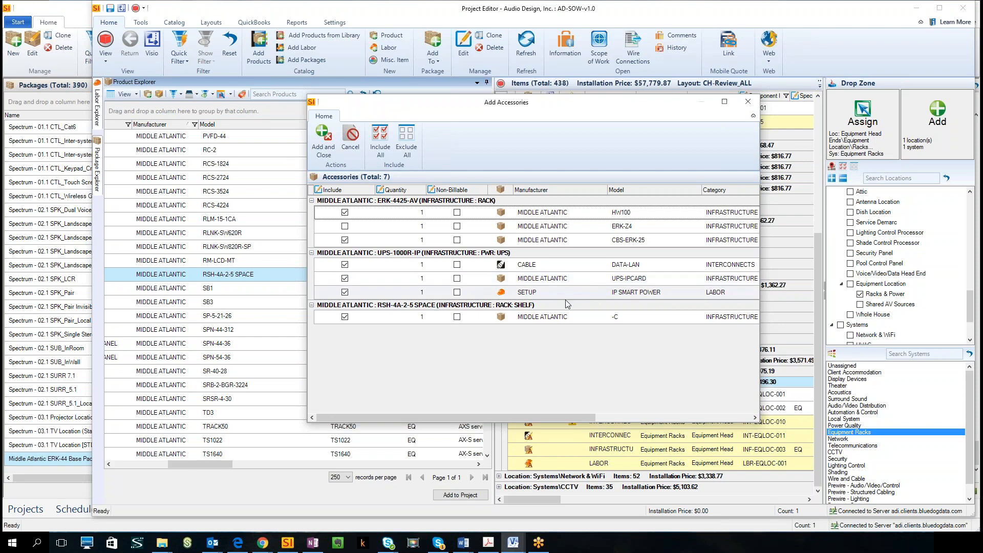
{"action": "left_click", "coordinate": [323, 150]}
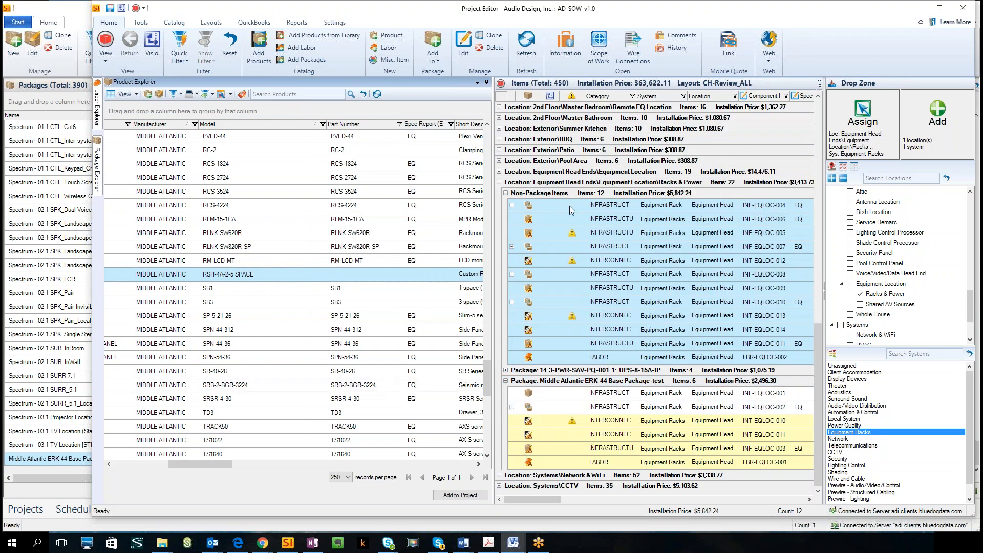
{"action": "left_click", "coordinate": [602, 195]}
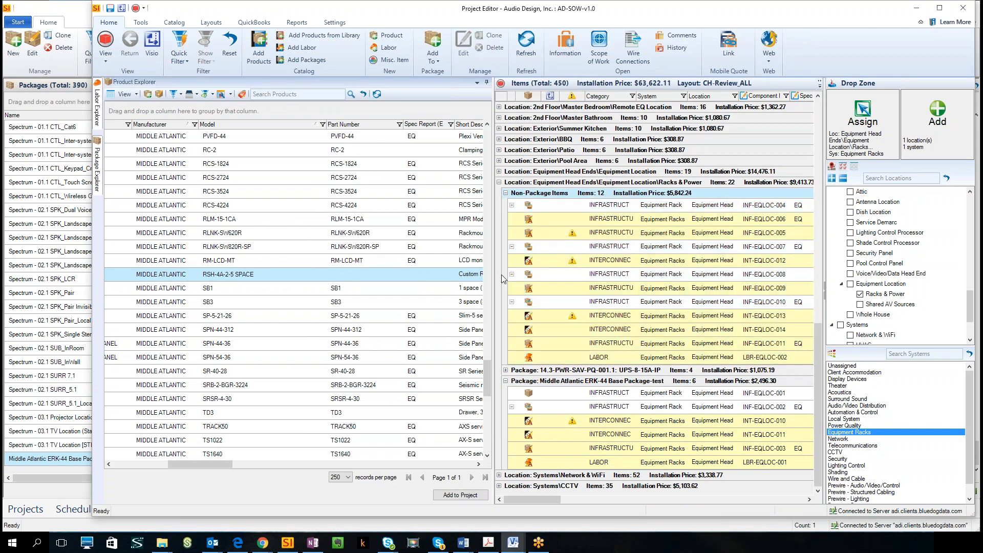
{"action": "left_click", "coordinate": [487, 82]}
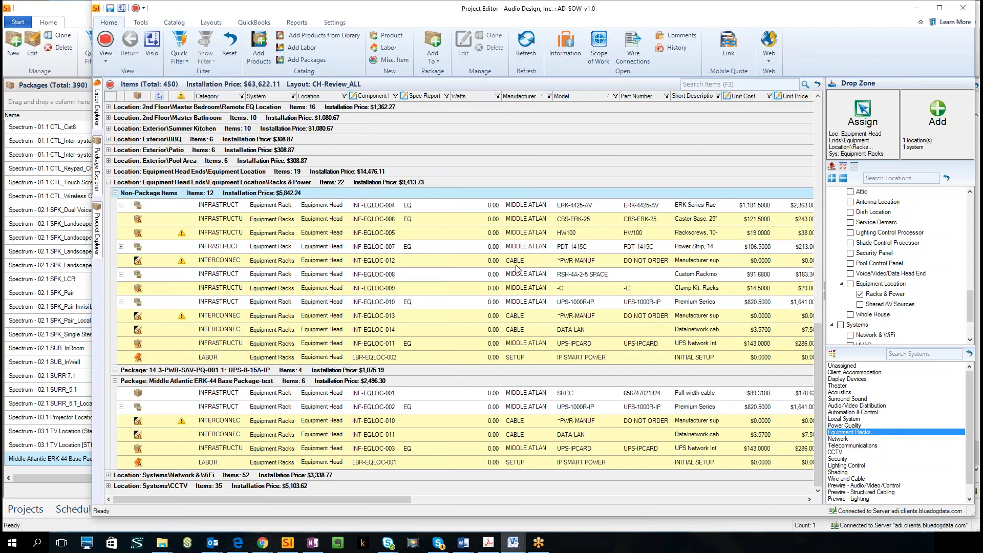
Clone the RSH-4A-2-5 SPACE rack shelf three times, keeping the clones in the same location and system.
{"action": "left_click", "coordinate": [428, 205]}
{"action": "left_click", "coordinate": [370, 205]}
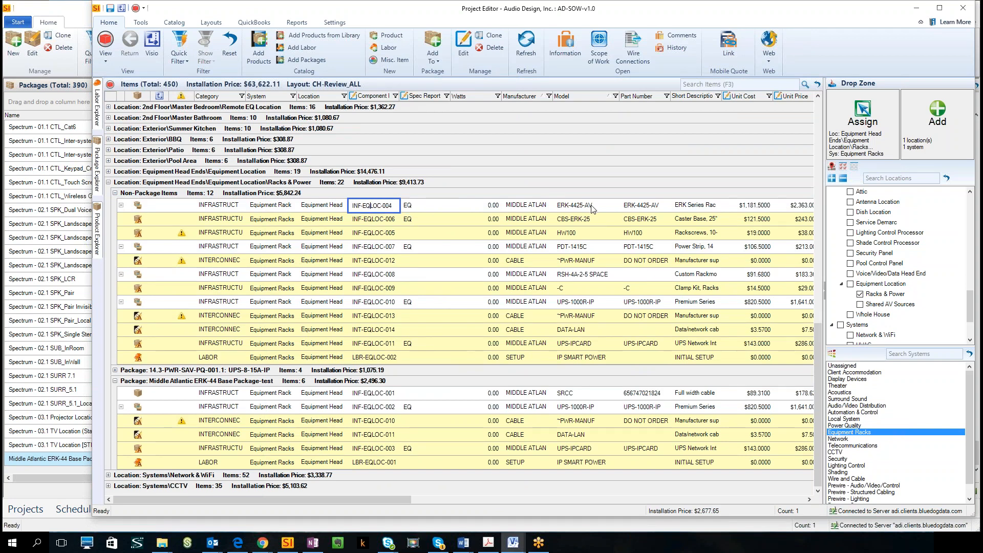
{"action": "left_click", "coordinate": [581, 276]}
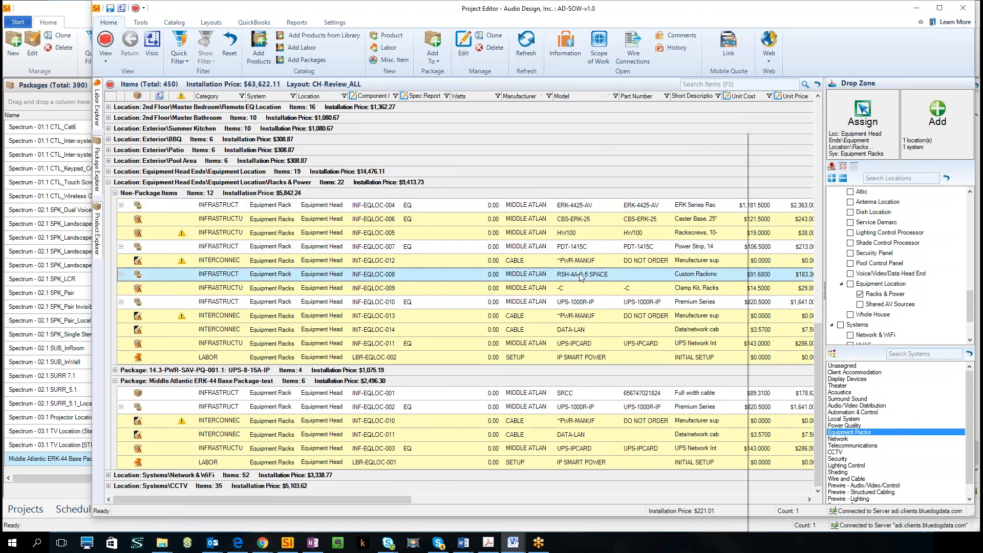
{"action": "right_click", "coordinate": [581, 277]}
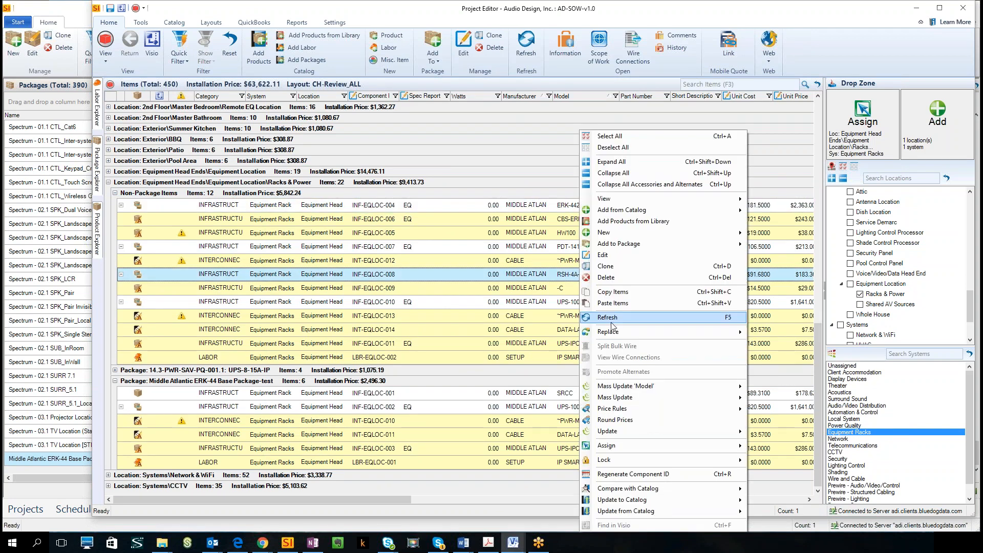
{"action": "left_click", "coordinate": [616, 272]}
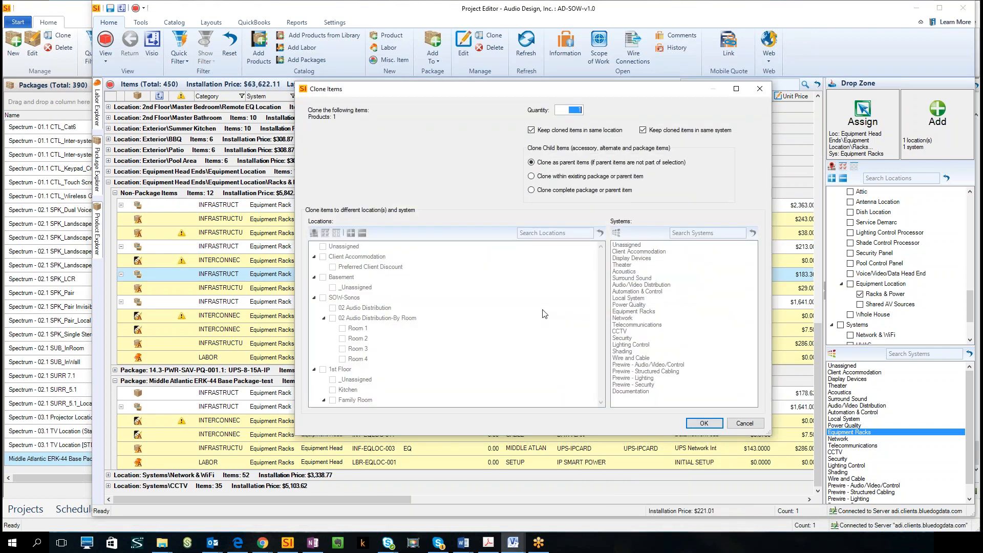
{"action": "left_click", "coordinate": [707, 424]}
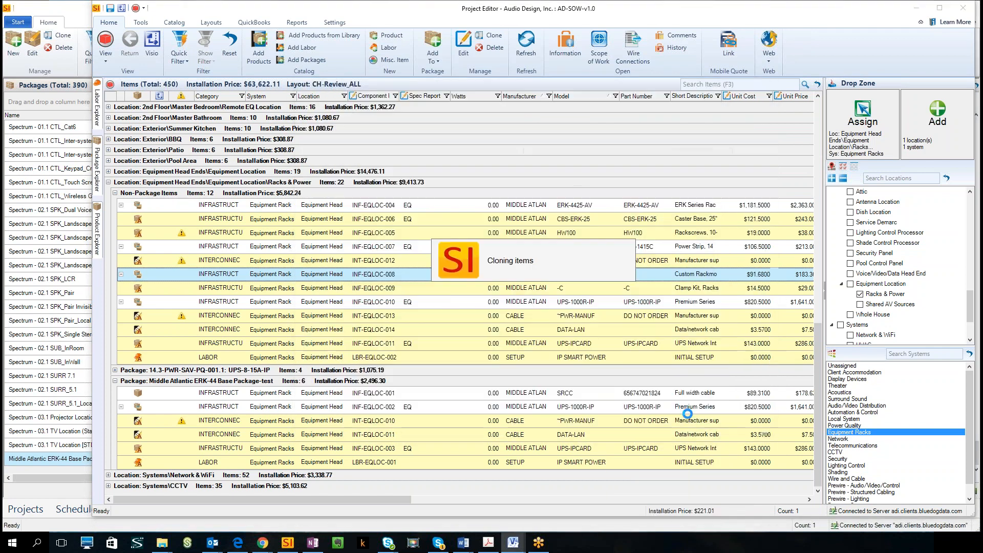
Collapse the Middle Atlantic ERK-44 Base Package-test group and select the ERK-4425-AV rack among the non-package items.
{"action": "left_click", "coordinate": [581, 219]}
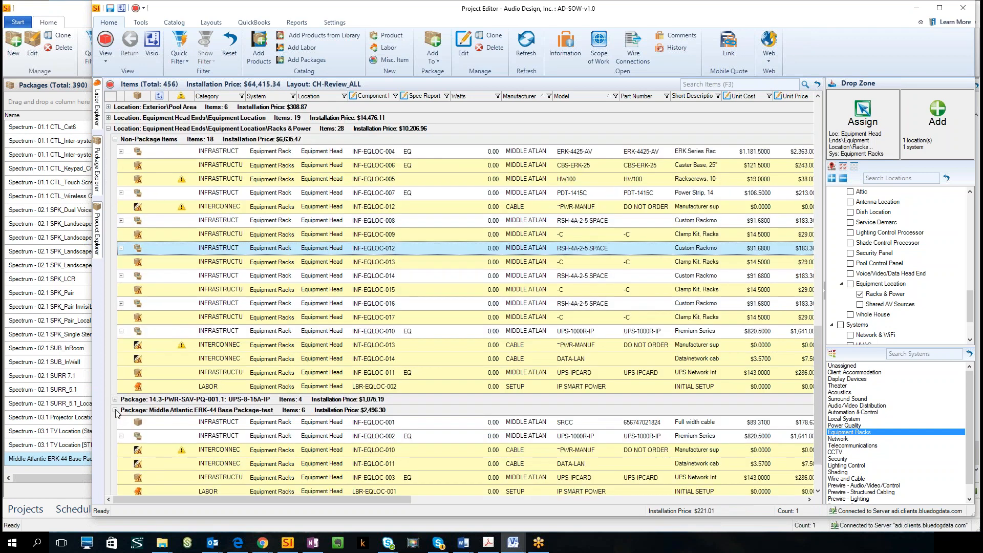
{"action": "left_click", "coordinate": [115, 410]}
{"action": "left_click", "coordinate": [463, 204]}
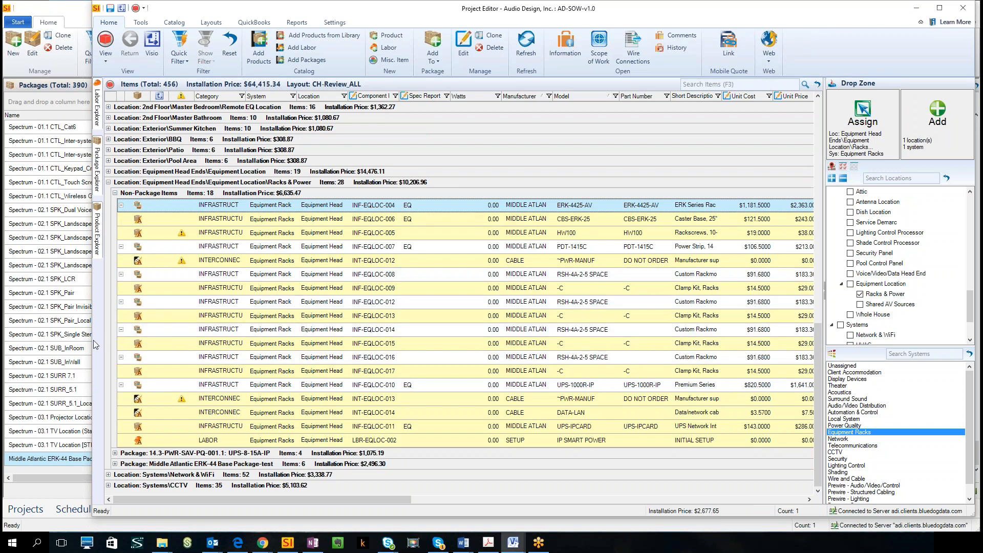
Restore the AD-SOW-v1.0 Visio drawing and arrange it side by side with the Project Editor, with the Drop Zone collapsed.
{"action": "left_click_drag", "start_coordinate": [109, 343], "coordinate": [464, 336]}
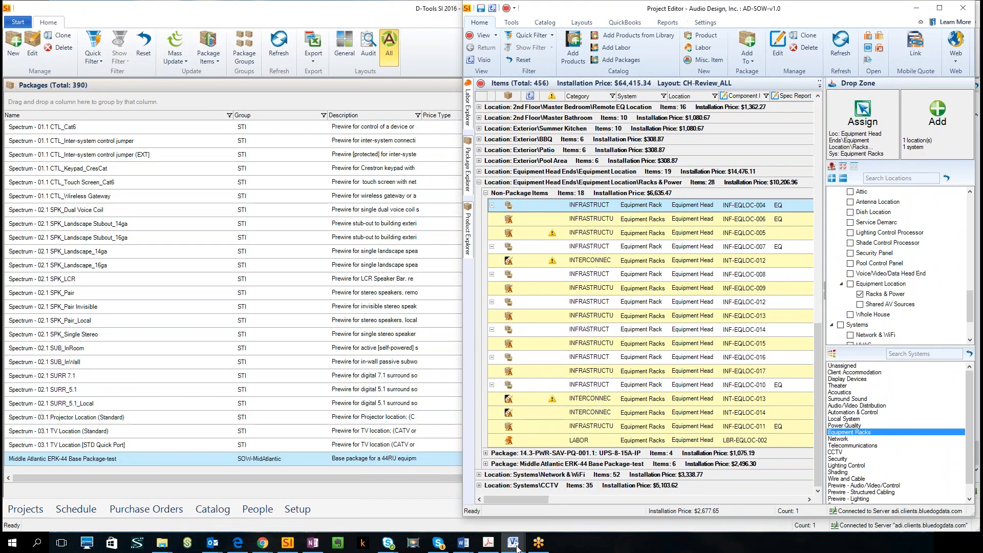
{"action": "left_click", "coordinate": [482, 494]}
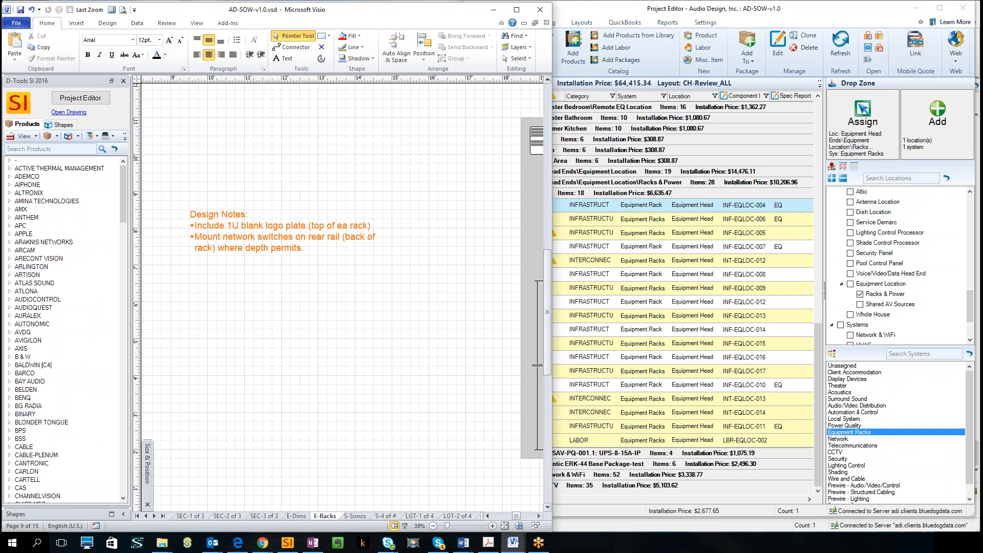
{"action": "left_click_drag", "start_coordinate": [550, 416], "coordinate": [524, 416]}
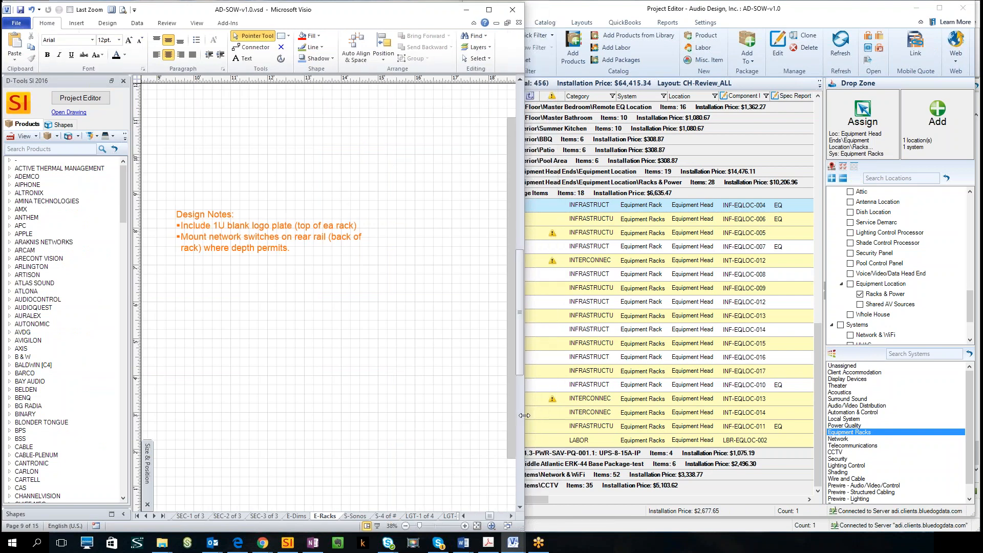
{"action": "left_click", "coordinate": [823, 294]}
{"action": "left_click_drag", "start_coordinate": [466, 431], "coordinate": [533, 434]}
Place the non-package ERK-4425-AV rack, CBS-ERK-25 caster base, PDT-1415C and UPS-1000R-IP from the project onto the E-Racks page.
{"action": "left_click_drag", "start_coordinate": [582, 500], "coordinate": [627, 504]}
{"action": "left_click", "coordinate": [858, 220], "text": "ctrl"}
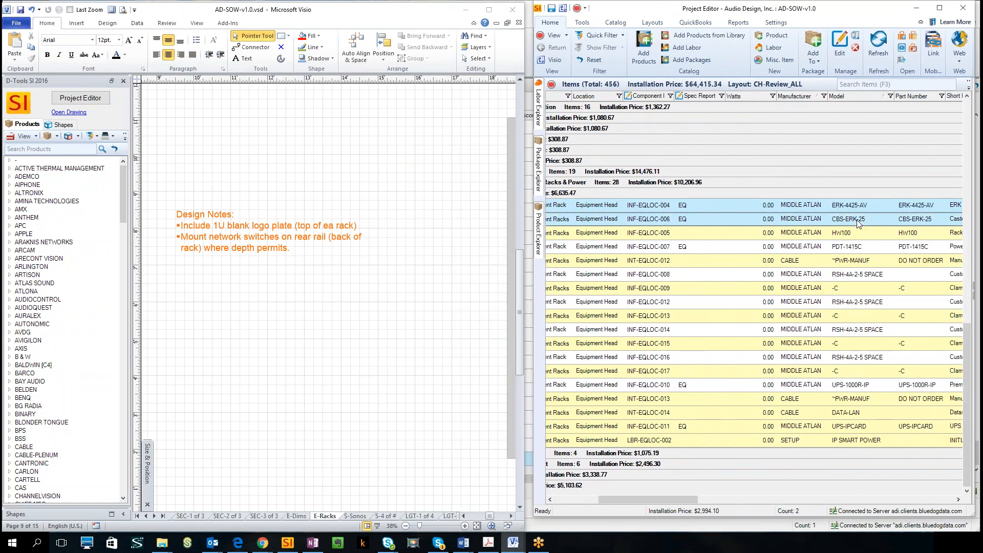
{"action": "left_click", "coordinate": [852, 246], "text": "ctrl"}
{"action": "left_click", "coordinate": [860, 272], "text": "ctrl"}
{"action": "left_click", "coordinate": [853, 302], "text": "ctrl"}
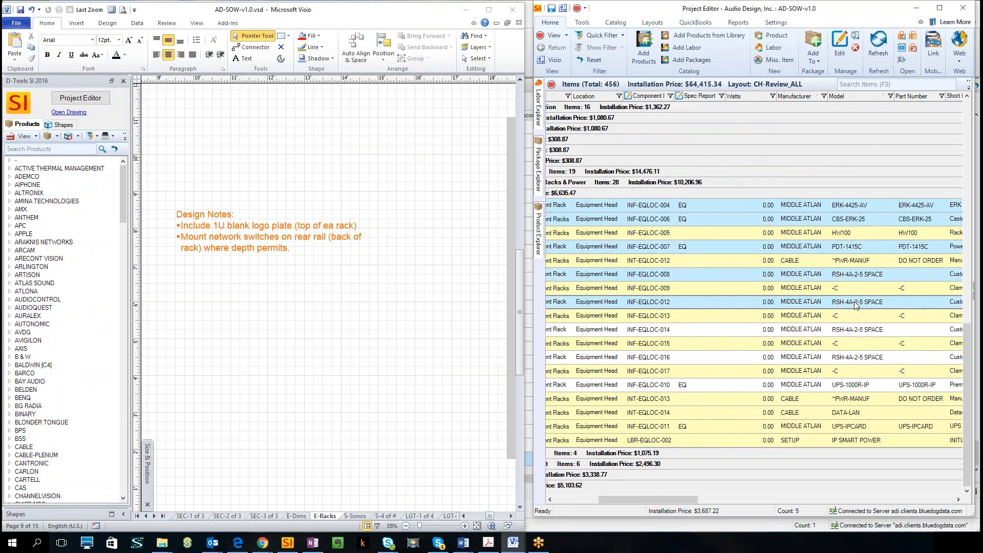
{"action": "left_click", "coordinate": [848, 276], "text": "ctrl"}
{"action": "left_click", "coordinate": [854, 300], "text": "ctrl"}
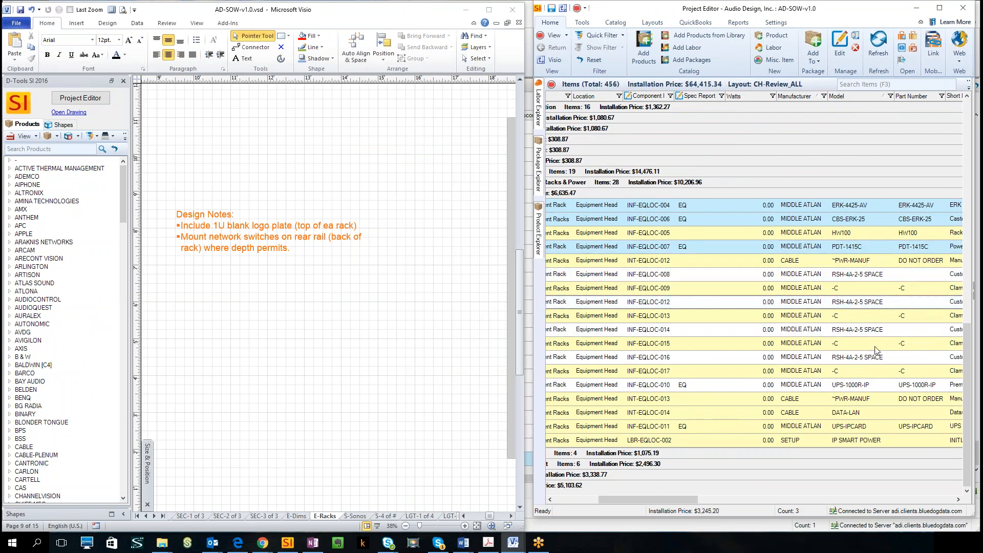
{"action": "left_click", "coordinate": [854, 388], "text": "ctrl"}
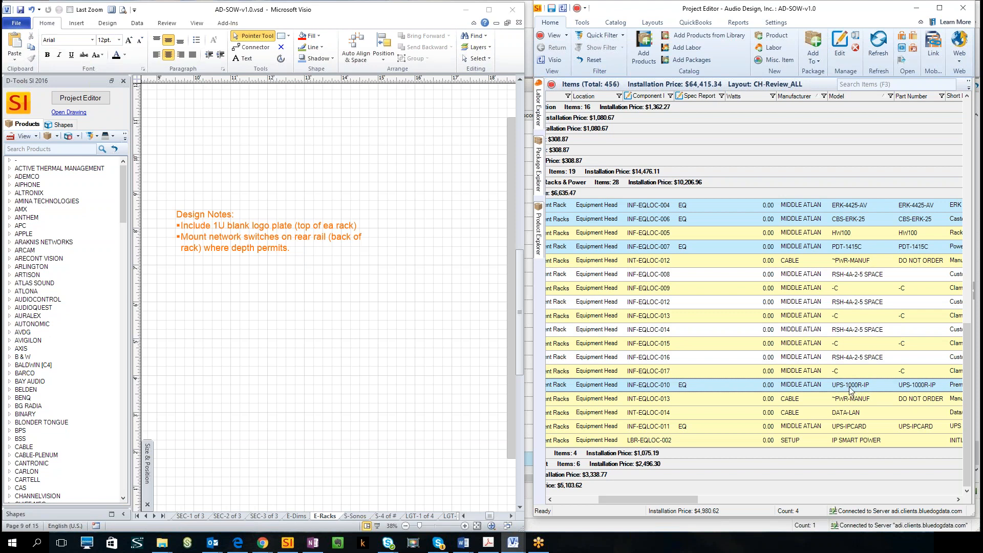
{"action": "left_click", "coordinate": [289, 397]}
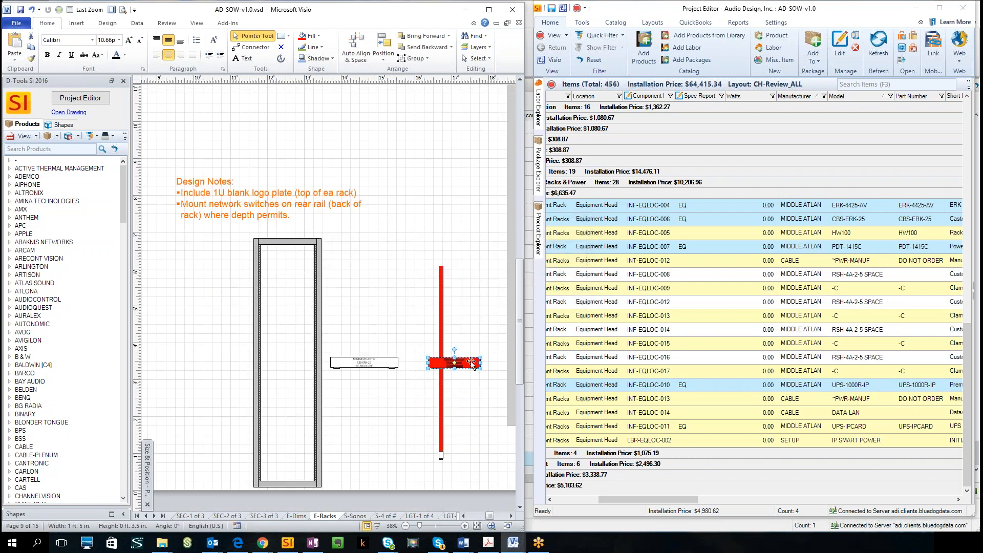
Reposition the rack frame and mount the UPS at its base, the caster base beneath it and the power strip along its right rail.
{"action": "left_click_drag", "start_coordinate": [305, 240], "coordinate": [315, 216]}
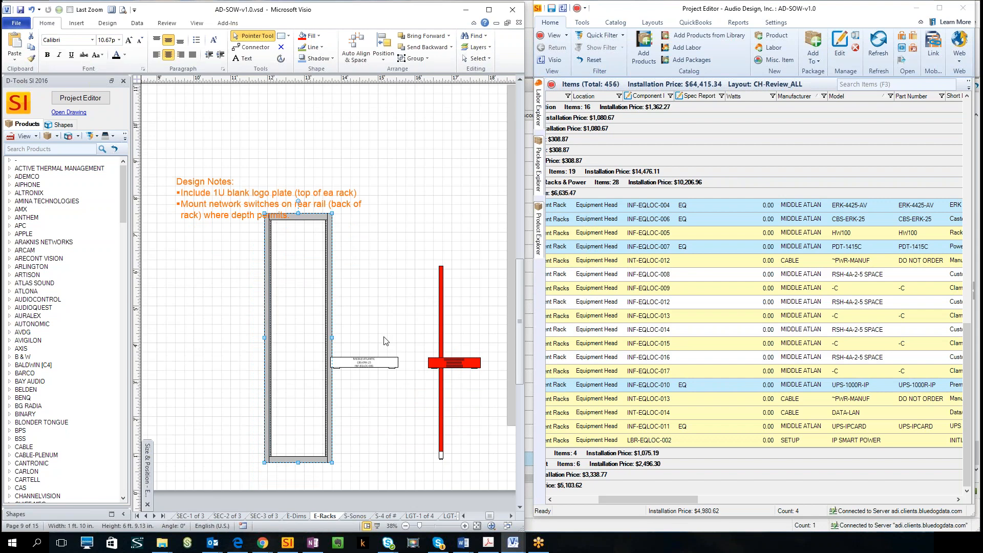
{"action": "left_click", "coordinate": [372, 363]}
{"action": "left_click", "coordinate": [434, 364]}
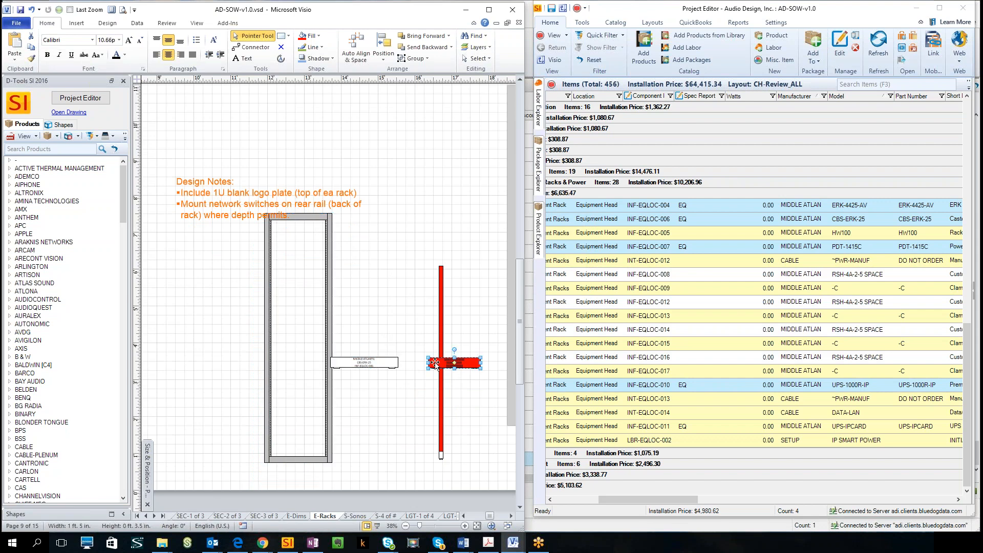
{"action": "left_click_drag", "start_coordinate": [434, 364], "coordinate": [283, 450]}
{"action": "left_click_drag", "start_coordinate": [353, 362], "coordinate": [285, 468]}
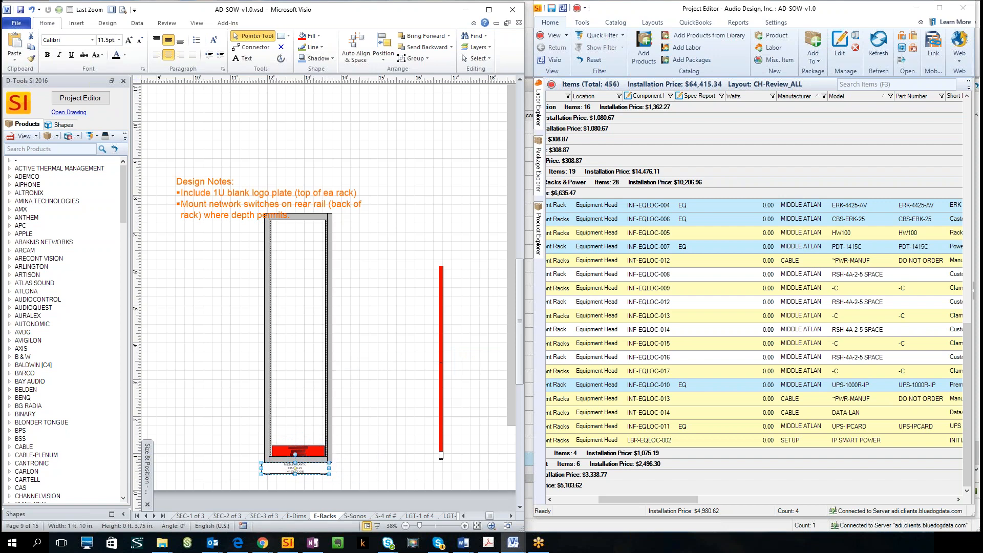
{"action": "left_click_drag", "start_coordinate": [440, 451], "coordinate": [330, 407]}
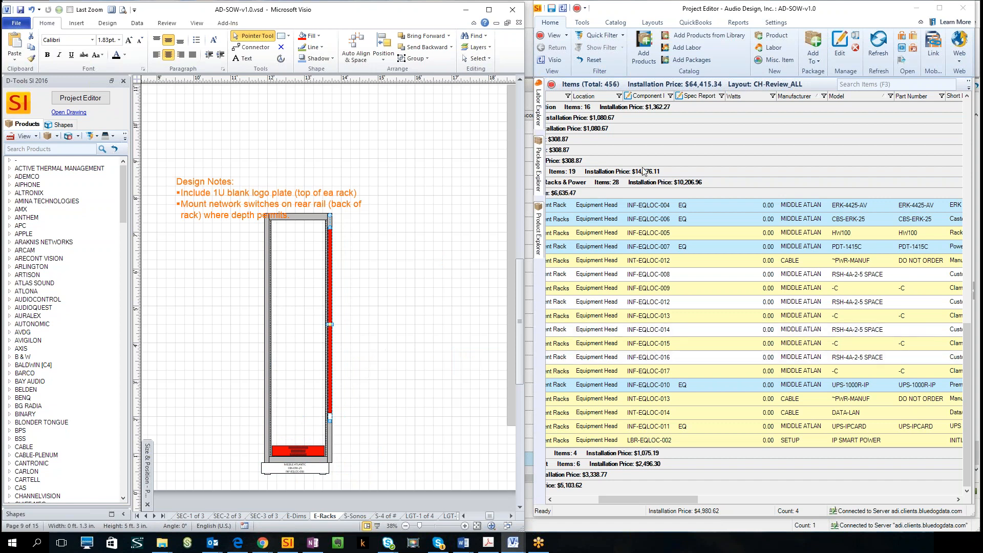
Search the product catalog for d3 and choose the Middle Atlantic D3LK rack drawer.
{"action": "left_click", "coordinate": [693, 211]}
{"action": "left_click", "coordinate": [750, 193]}
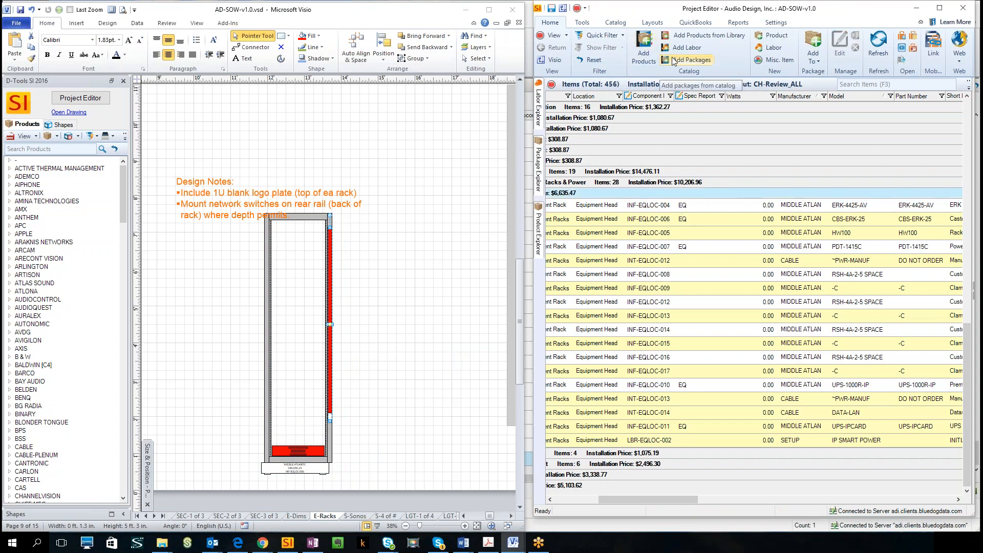
{"action": "left_click", "coordinate": [644, 48]}
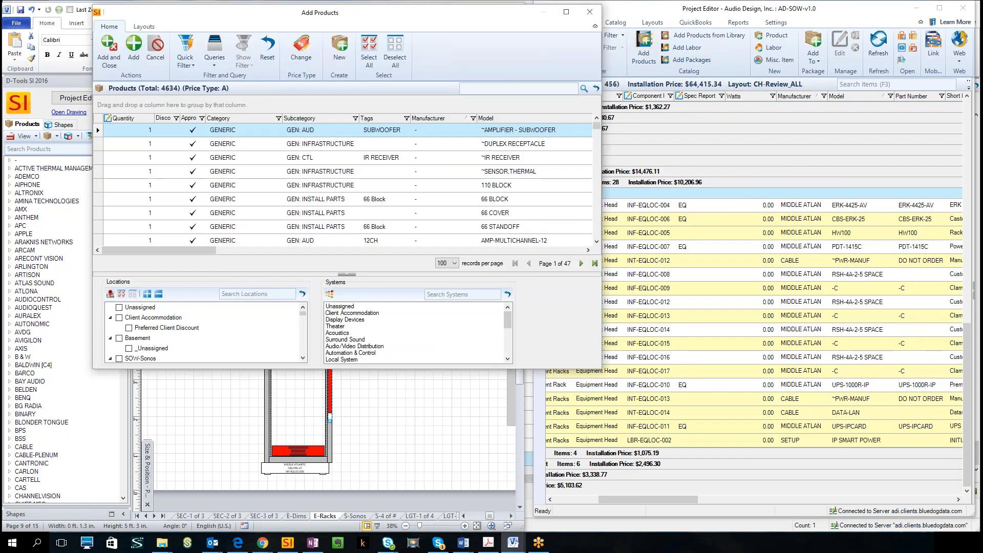
{"action": "key", "text": "Return"}
{"action": "scroll", "coordinate": [431, 223], "scroll_direction": "down", "scroll_amount": 5}
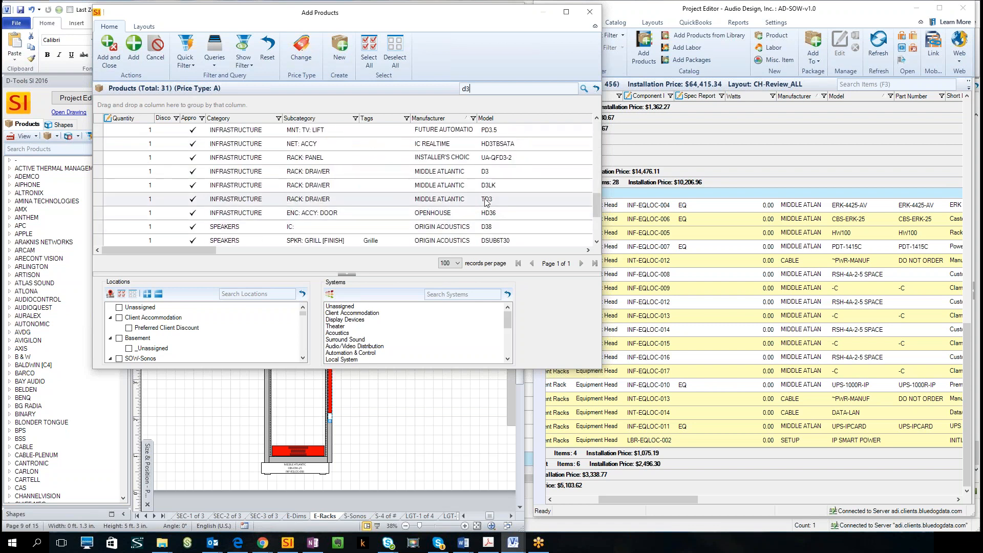
{"action": "left_click", "coordinate": [502, 188]}
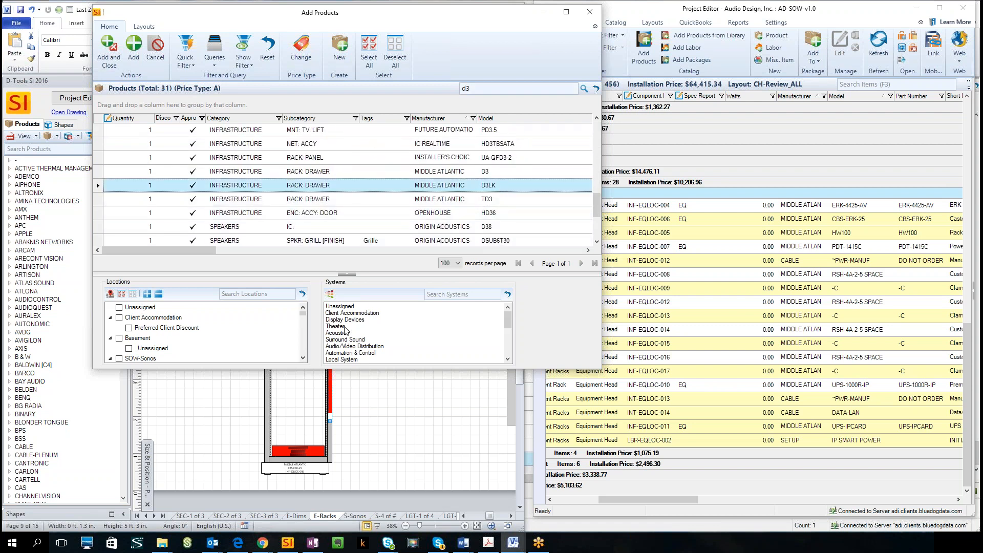
Add the D3LK rack drawer to the Racks & Power location under the Equipment Racks system.
{"action": "left_click", "coordinate": [416, 341]}
{"action": "scroll", "coordinate": [415, 342], "scroll_direction": "down", "scroll_amount": 2}
{"action": "scroll", "coordinate": [359, 333], "scroll_direction": "up", "scroll_amount": 2}
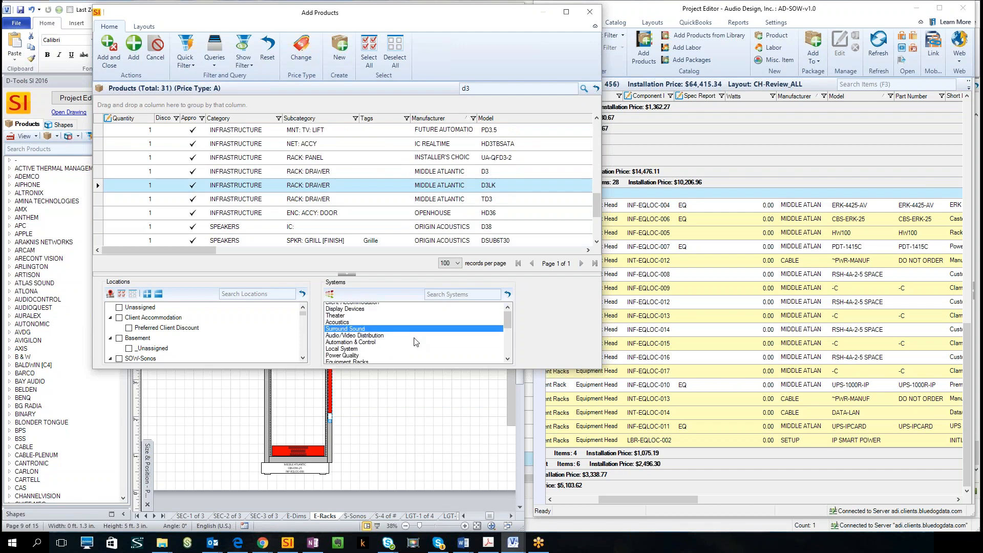
{"action": "scroll", "coordinate": [344, 349], "scroll_direction": "down", "scroll_amount": 1}
{"action": "left_click", "coordinate": [347, 352]}
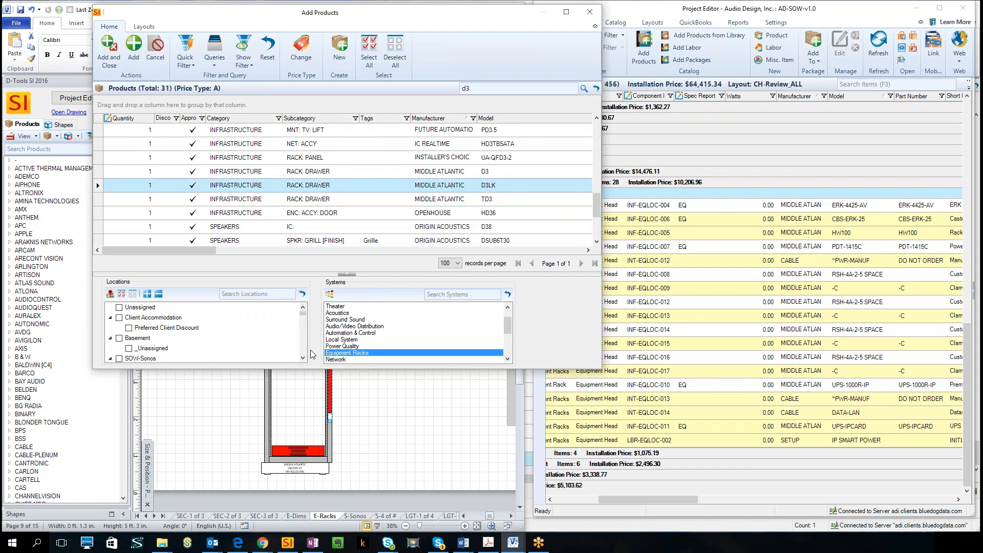
{"action": "scroll", "coordinate": [195, 342], "scroll_direction": "down", "scroll_amount": 5}
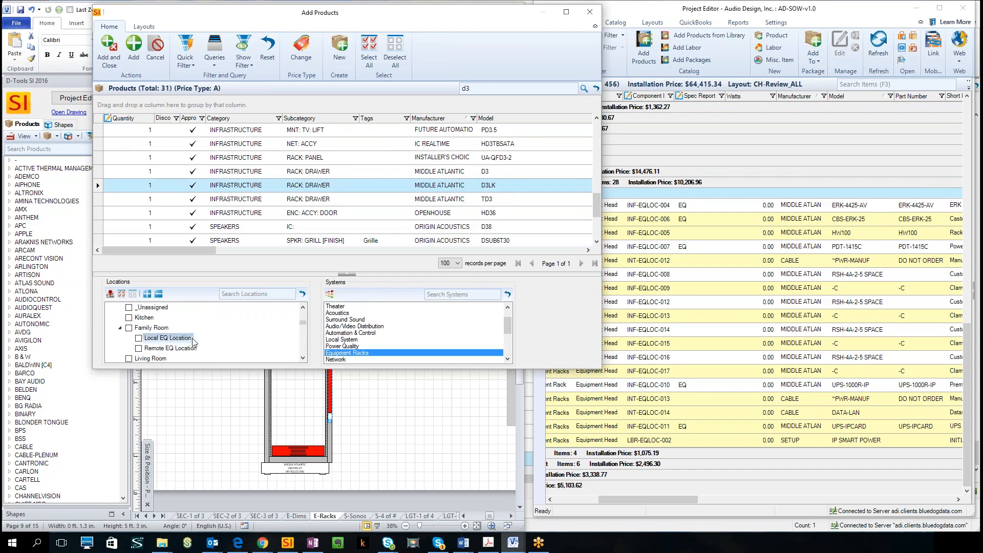
{"action": "scroll", "coordinate": [195, 342], "scroll_direction": "down", "scroll_amount": 4}
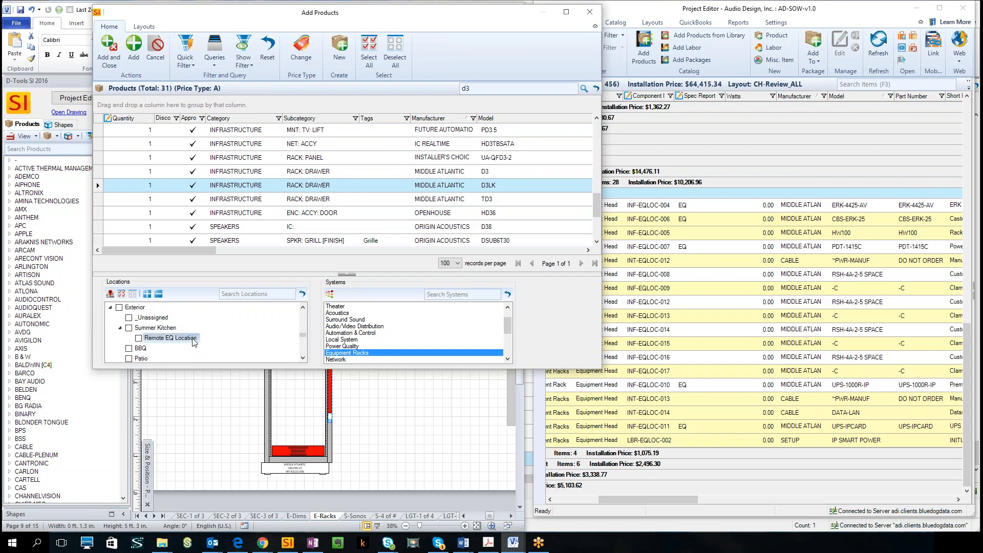
{"action": "scroll", "coordinate": [194, 342], "scroll_direction": "down", "scroll_amount": 4}
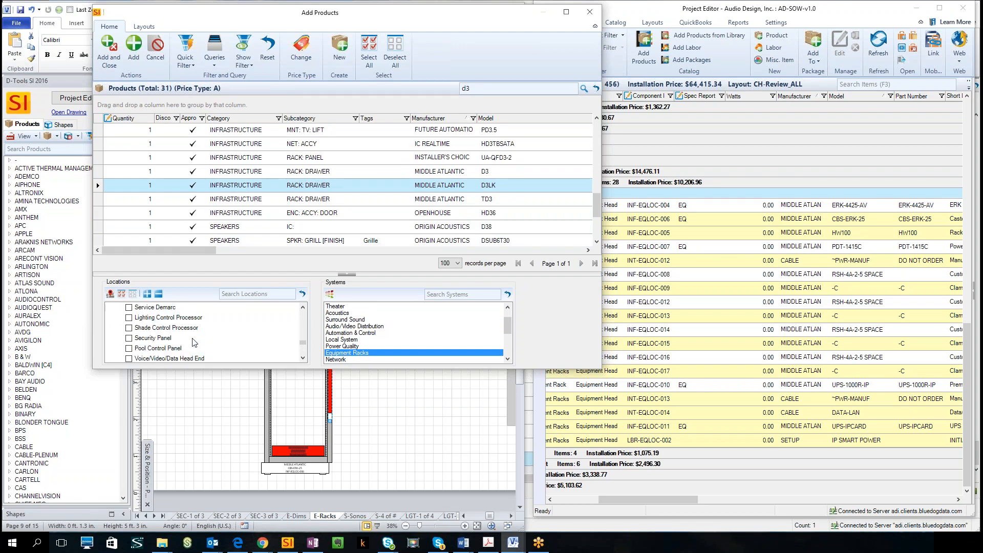
{"action": "left_click", "coordinate": [139, 339]}
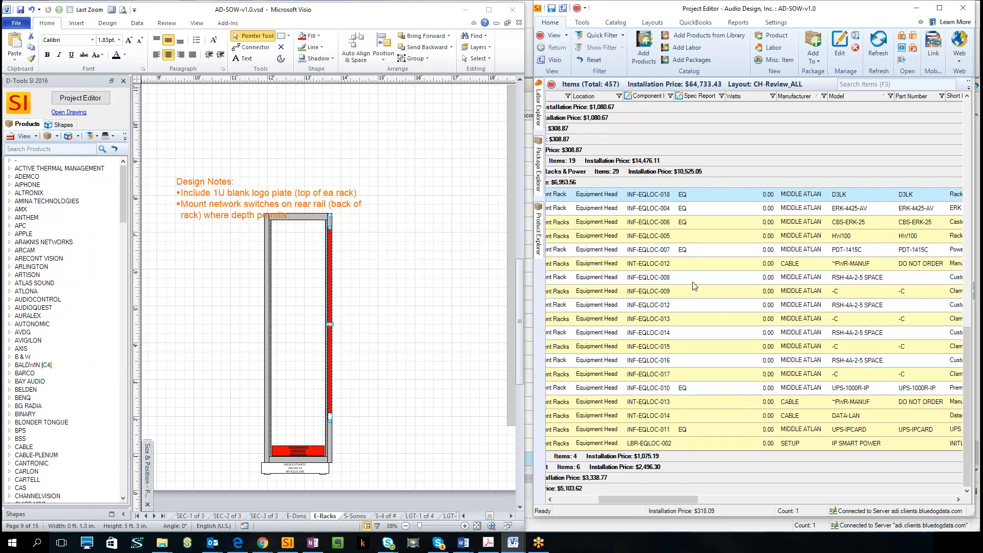
Place the D3LK drawer on the E-Racks page and mount it in the rack above the UPS, leaving a space between them.
{"action": "left_click_drag", "start_coordinate": [674, 499], "coordinate": [704, 506]}
{"action": "left_click_drag", "start_coordinate": [737, 197], "coordinate": [375, 317]}
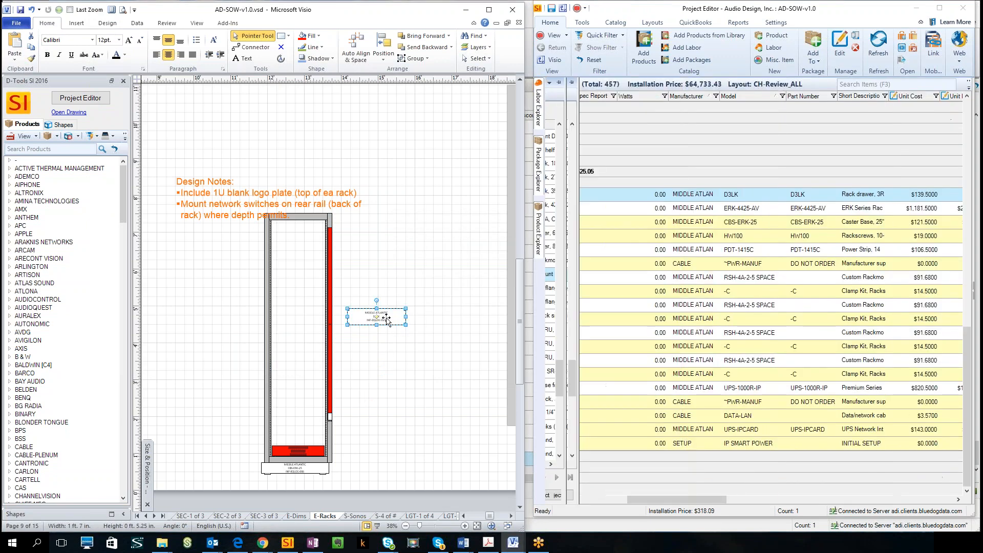
{"action": "left_click_drag", "start_coordinate": [389, 320], "coordinate": [315, 429]}
{"action": "left_click", "coordinate": [399, 434]}
Show the S-Sonos page and expand the Sonos 4-Zone/IC2/Connect Amp package under SOW-Sonos\02 Audio Distribution, collapsing the Unassigned location.
{"action": "left_click", "coordinate": [355, 516]}
{"action": "left_click", "coordinate": [662, 176]}
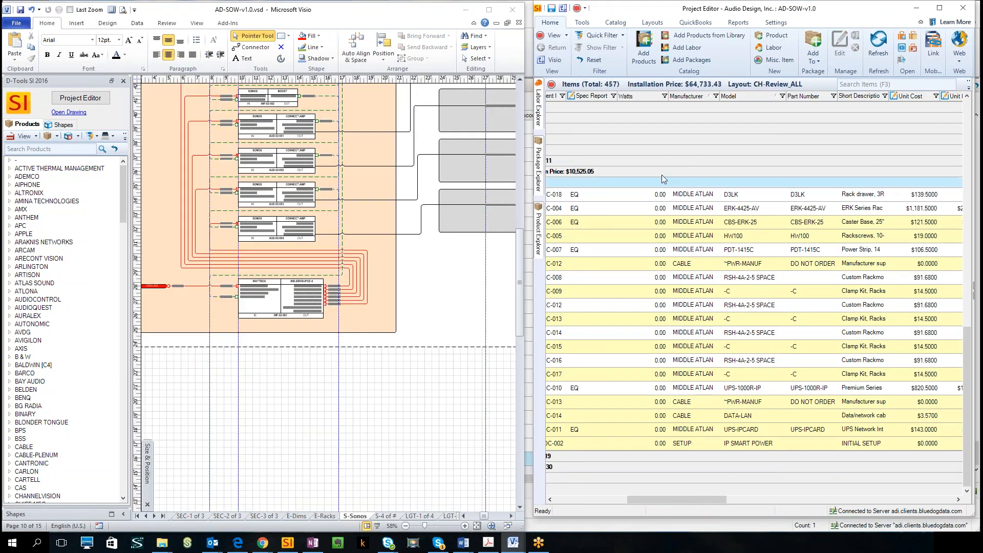
{"action": "left_click_drag", "start_coordinate": [643, 498], "coordinate": [576, 505]}
{"action": "scroll", "coordinate": [653, 265], "scroll_direction": "up", "scroll_amount": 10}
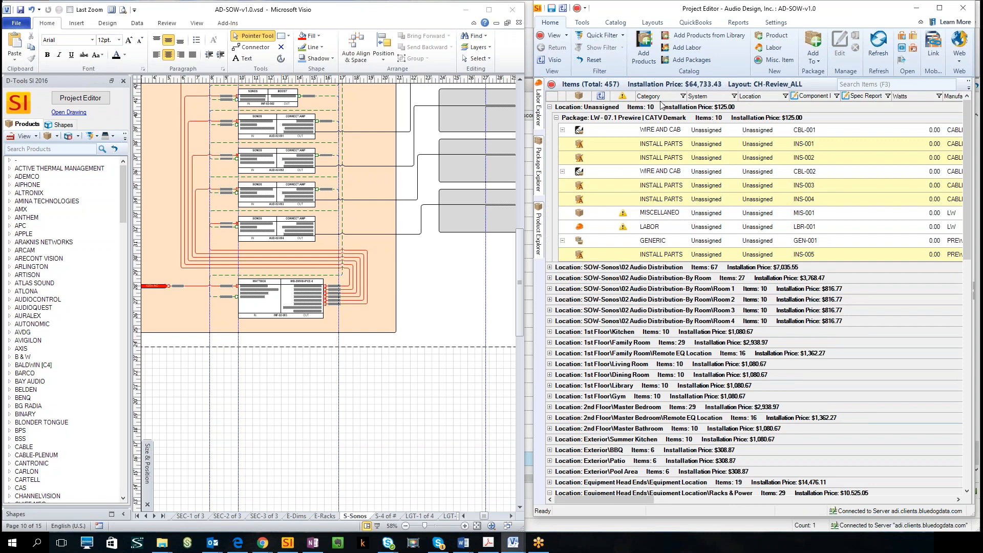
{"action": "left_click", "coordinate": [550, 107]}
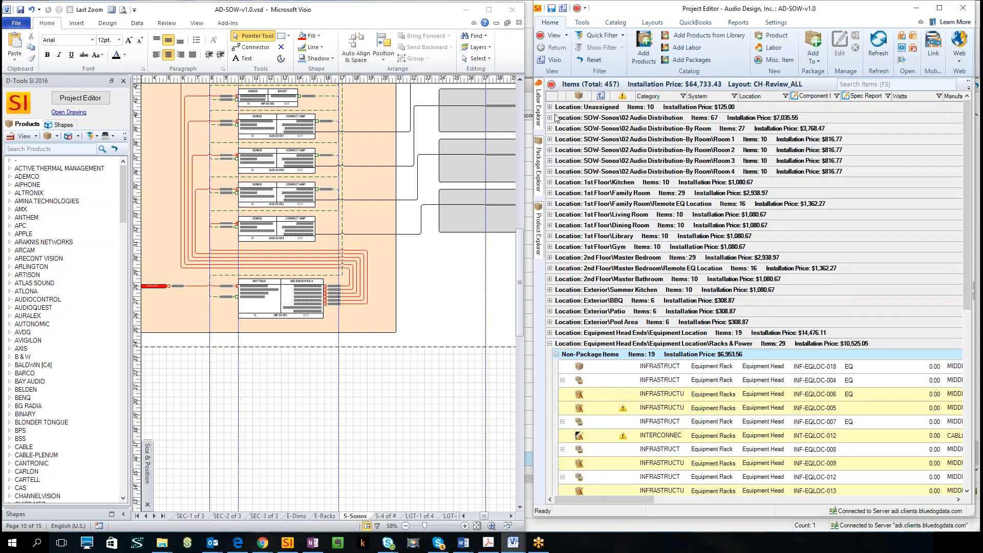
{"action": "left_click", "coordinate": [549, 118]}
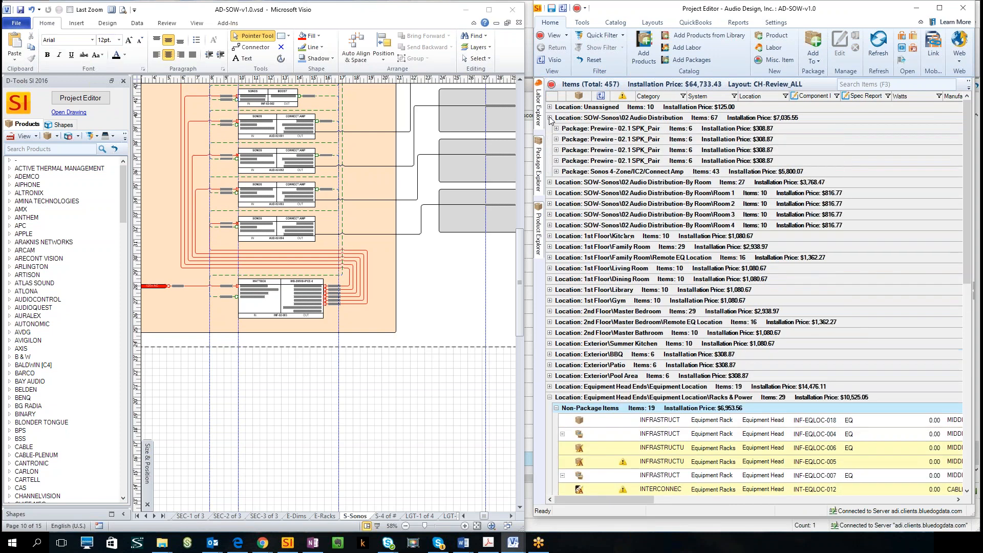
{"action": "left_click", "coordinate": [557, 172]}
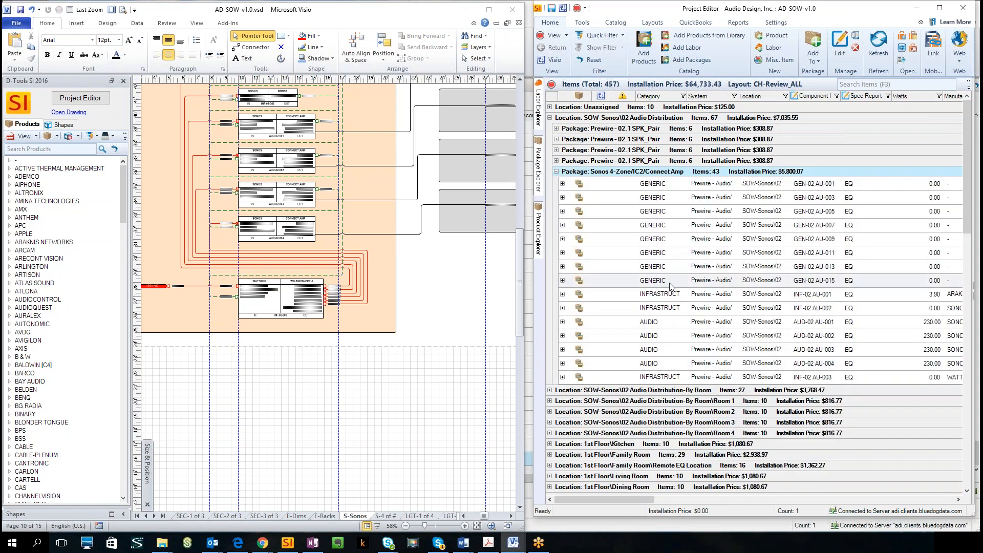
Examine the S-Sonos schematic's equipment location devices and the speaker wiring in Rooms 1 to 4.
{"action": "scroll", "coordinate": [380, 392], "scroll_direction": "up", "scroll_amount": 3}
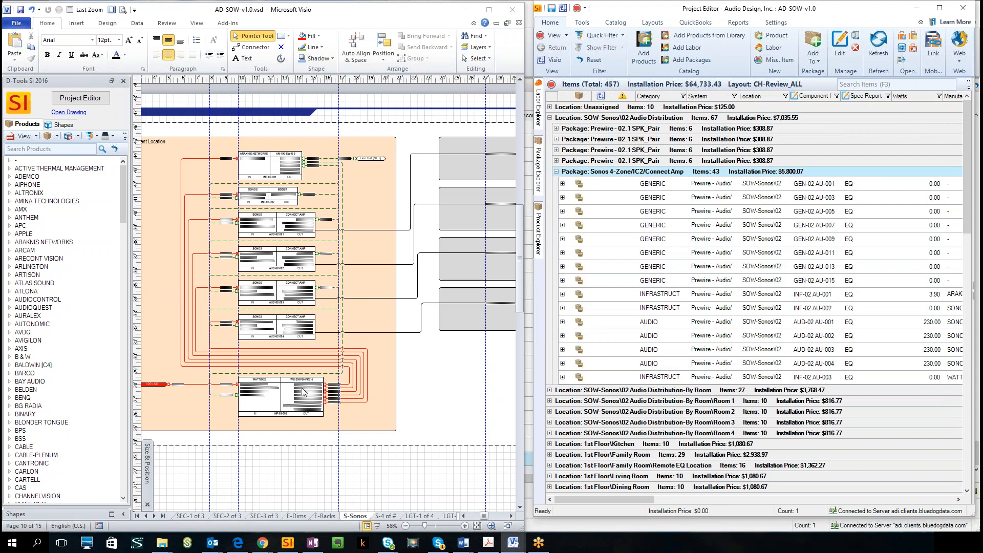
{"action": "scroll", "coordinate": [275, 165], "scroll_direction": "up", "scroll_amount": 3}
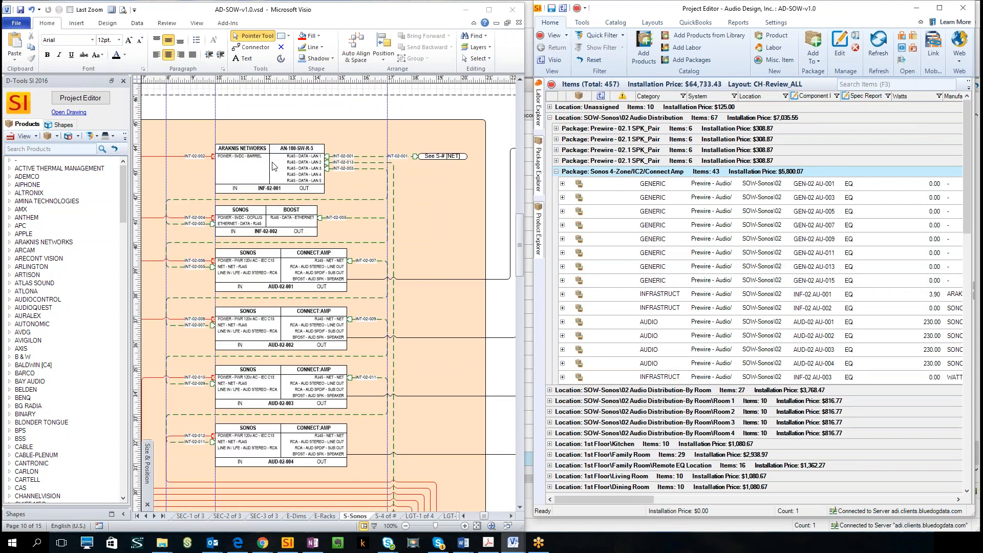
{"action": "scroll", "coordinate": [307, 180], "scroll_direction": "down", "scroll_amount": 1}
{"action": "scroll", "coordinate": [285, 179], "scroll_direction": "down", "scroll_amount": 1}
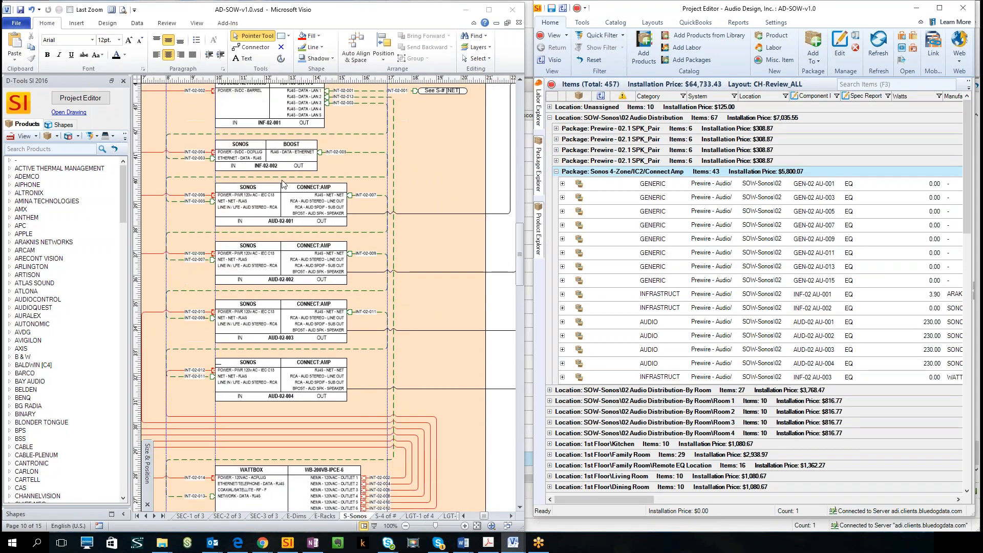
{"action": "scroll", "coordinate": [332, 382], "scroll_direction": "down", "scroll_amount": 3}
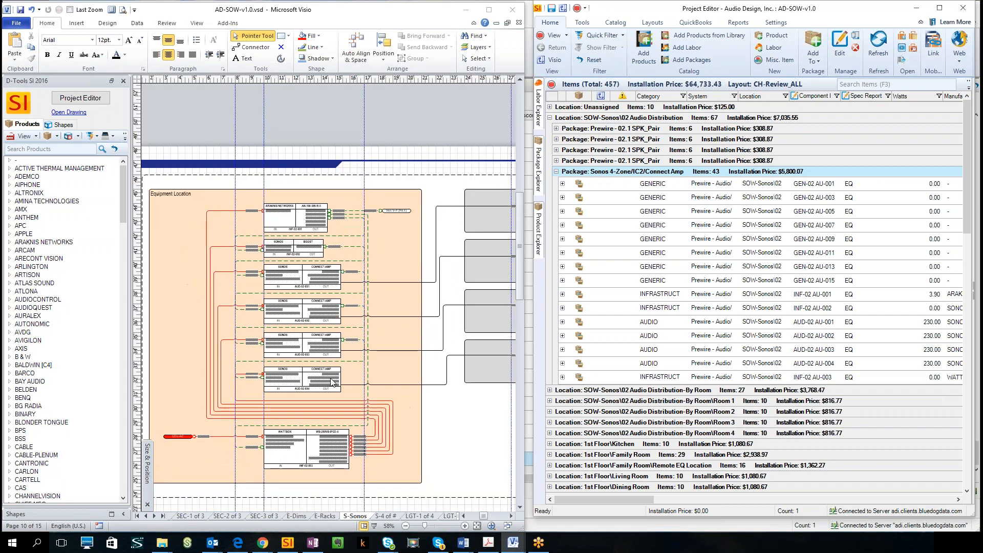
{"action": "left_click", "coordinate": [511, 516]}
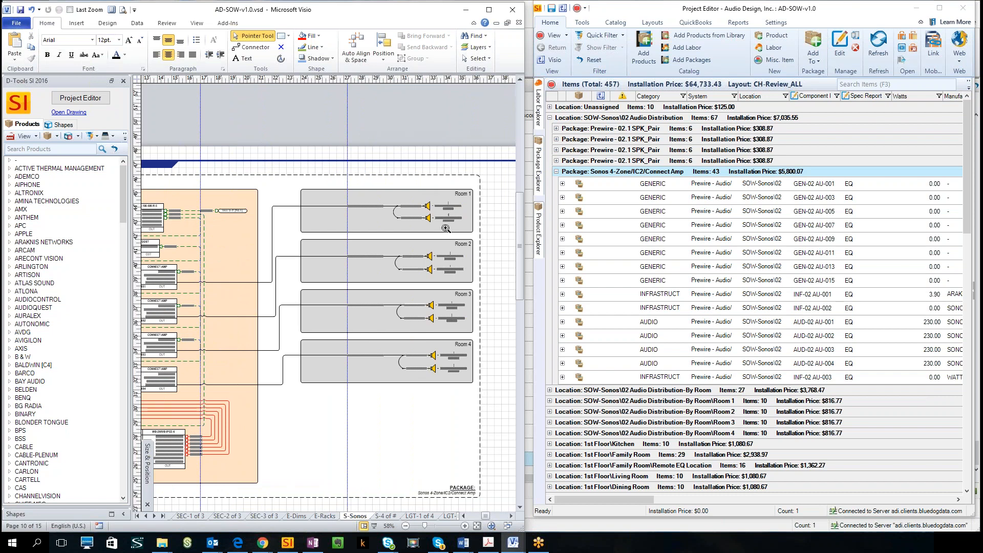
{"action": "scroll", "coordinate": [446, 228], "scroll_direction": "up", "scroll_amount": 4}
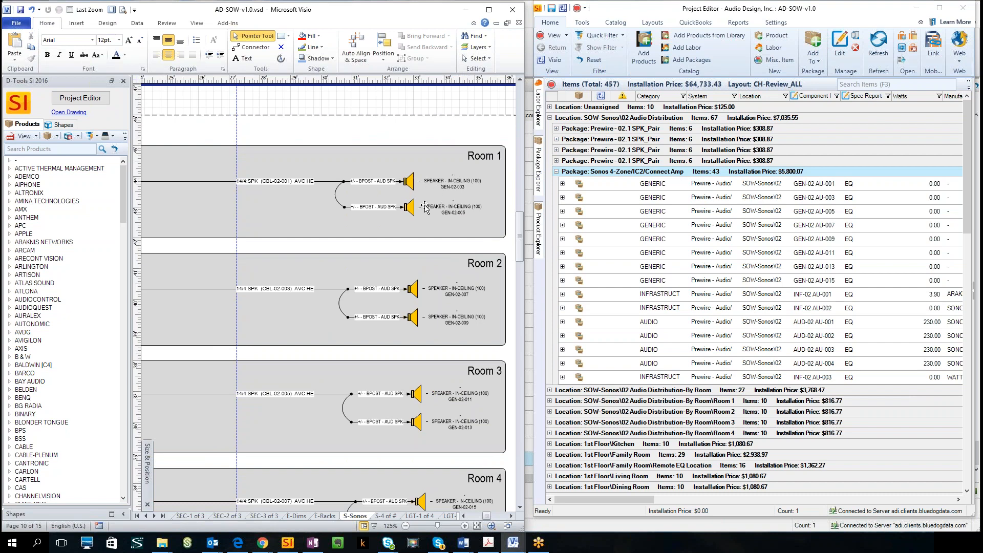
{"action": "scroll", "coordinate": [399, 343], "scroll_direction": "down", "scroll_amount": 1, "text": "ctrl"}
{"action": "scroll", "coordinate": [400, 343], "scroll_direction": "down", "scroll_amount": 2, "text": "ctrl"}
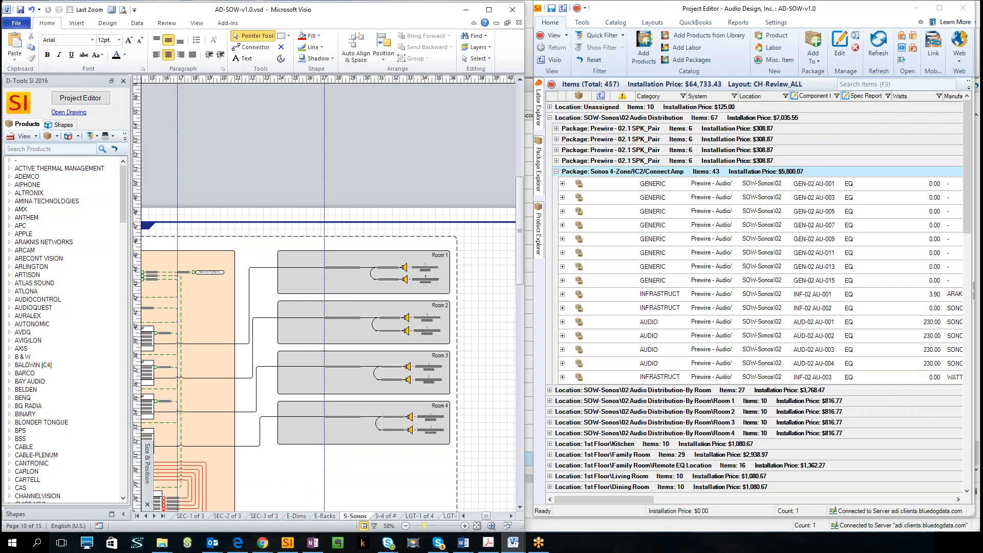
Show the E-Racks page and collapse all accessories and alternates in the project's item list around the Racks & Power products.
{"action": "left_click", "coordinate": [325, 516]}
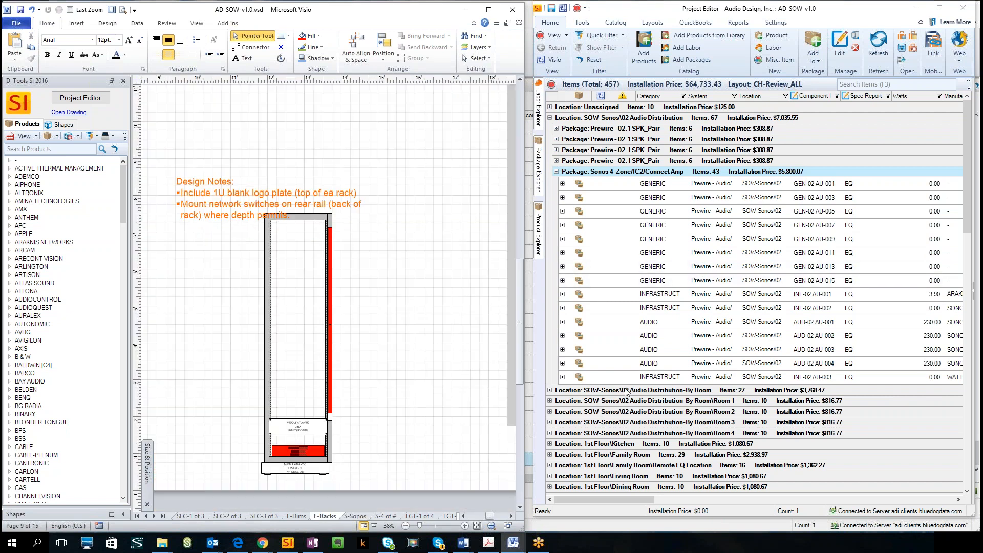
{"action": "left_click_drag", "start_coordinate": [629, 500], "coordinate": [704, 513]}
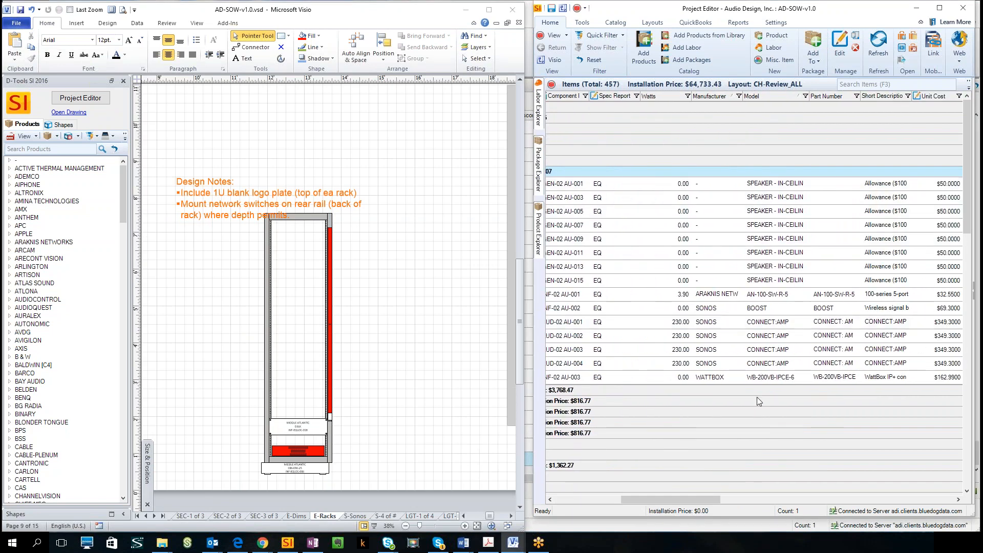
{"action": "scroll", "coordinate": [757, 397], "scroll_direction": "down", "scroll_amount": 5}
{"action": "scroll", "coordinate": [757, 397], "scroll_direction": "down", "scroll_amount": 3}
{"action": "left_click", "coordinate": [758, 323]}
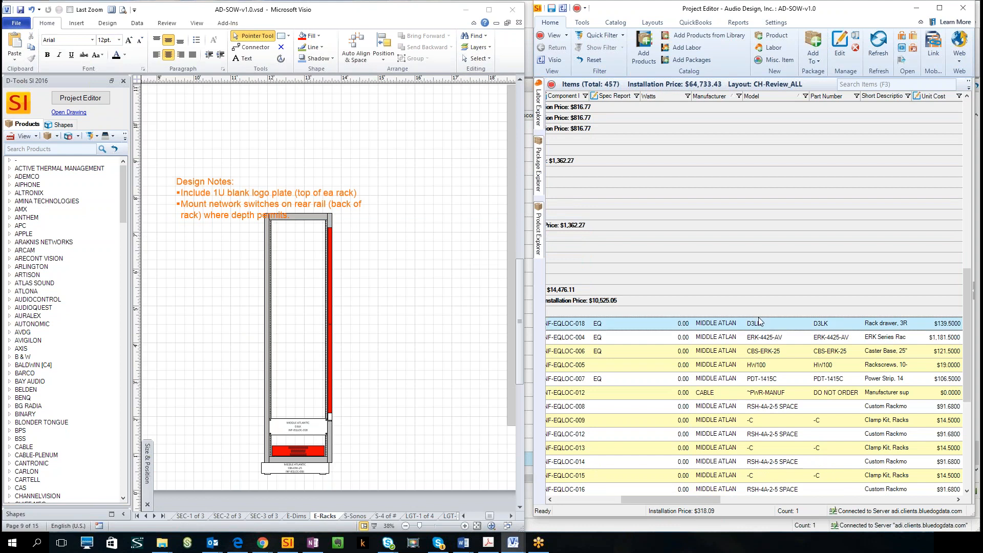
{"action": "right_click", "coordinate": [758, 323]}
{"action": "left_click", "coordinate": [812, 184]}
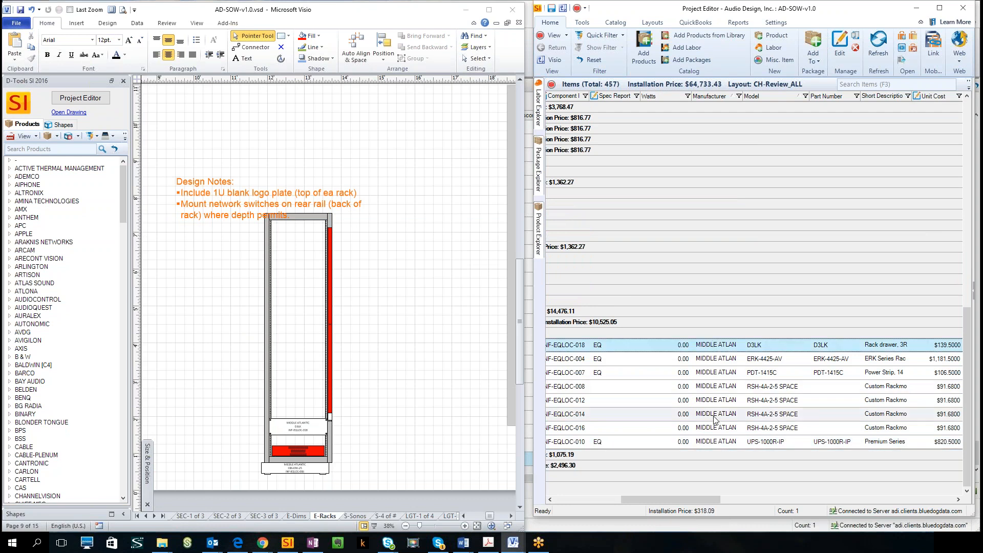
Add the items from D3LK through UPS-1000R-IP to a new package "MidAtlantic ERK-44 w/Power", described as "44RU rack w/UPS & Power Strip.".
{"action": "left_click", "coordinate": [713, 442], "text": "shift"}
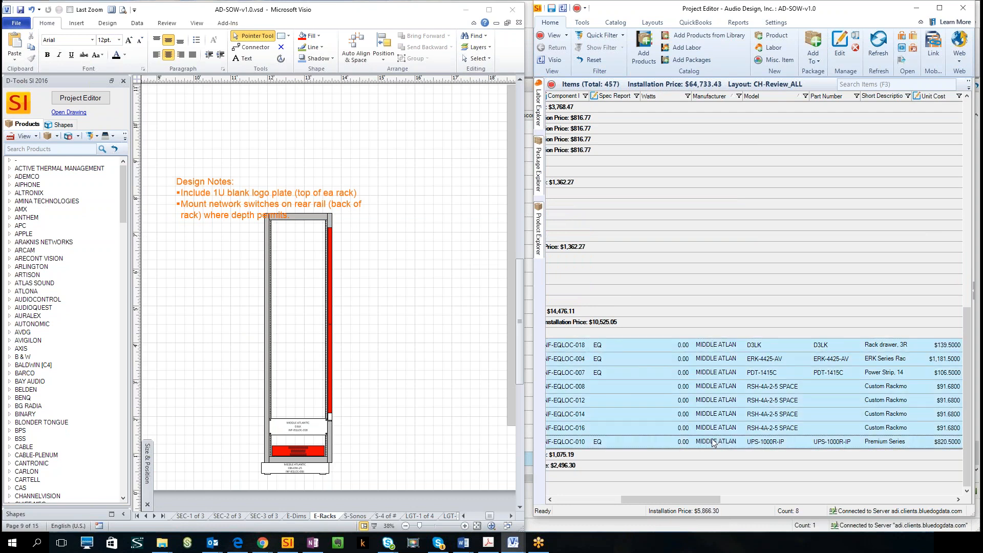
{"action": "right_click", "coordinate": [713, 442]}
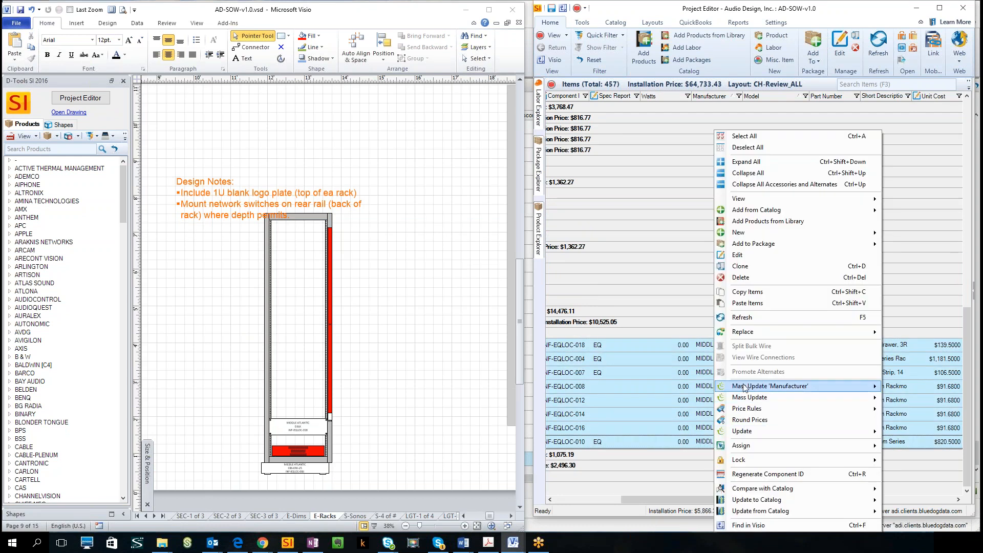
{"action": "mouse_move", "coordinate": [807, 249]}
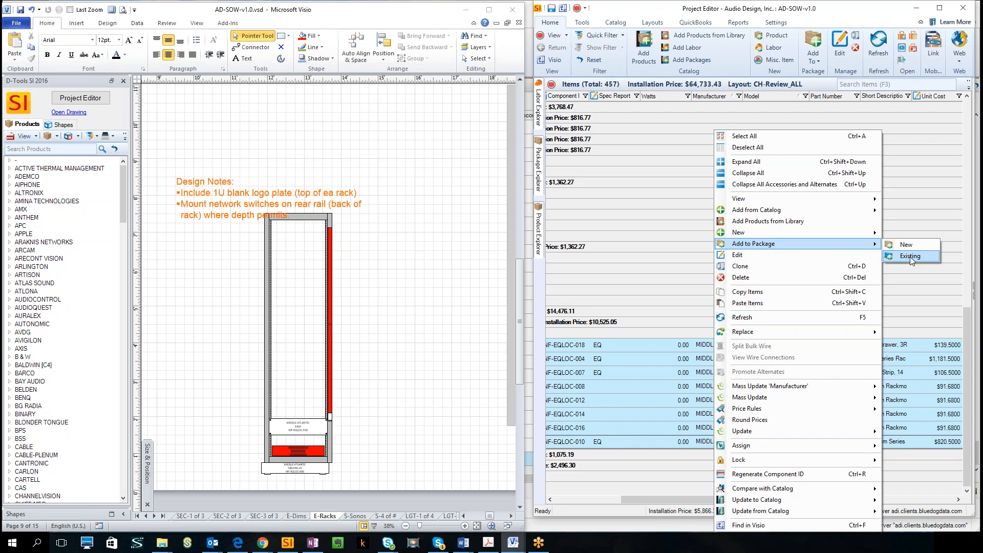
{"action": "left_click", "coordinate": [907, 246]}
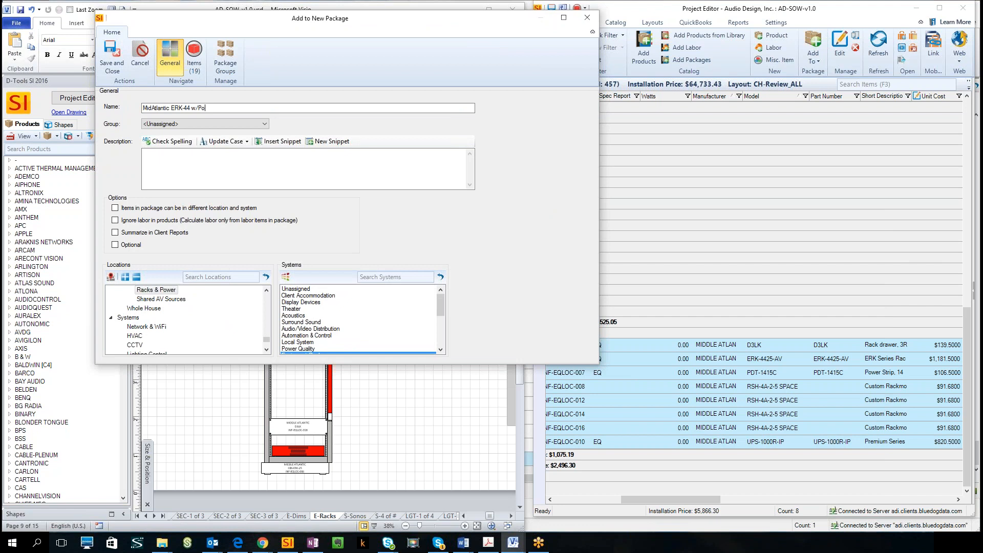
{"action": "left_click", "coordinate": [209, 165]}
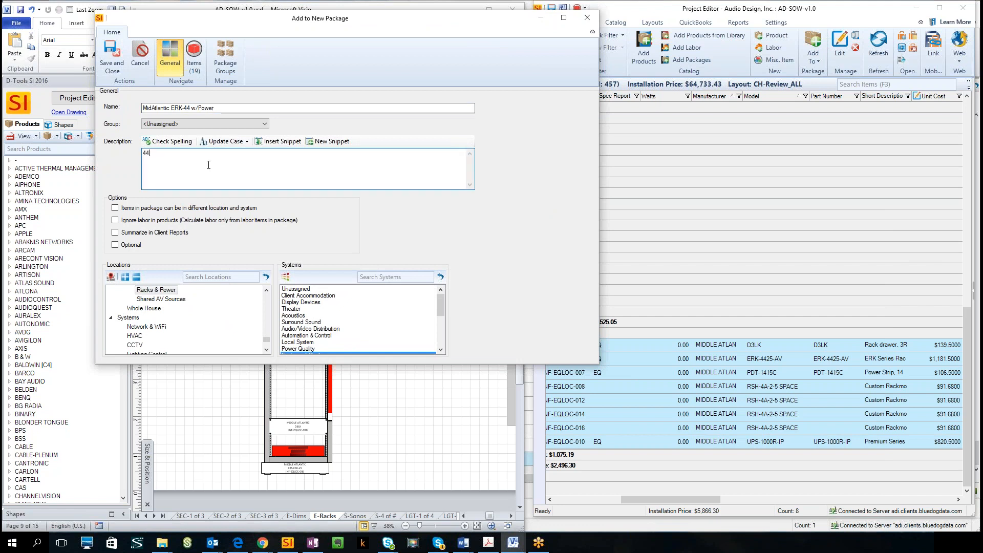
{"action": "type", "text": "44RU rack w/UPS & Power Strip."}
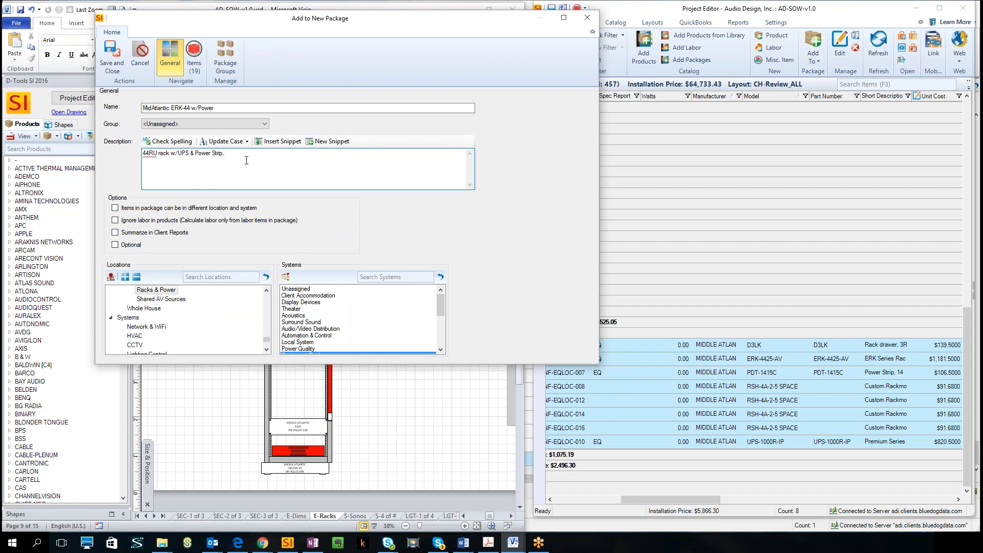
{"action": "left_click", "coordinate": [118, 64]}
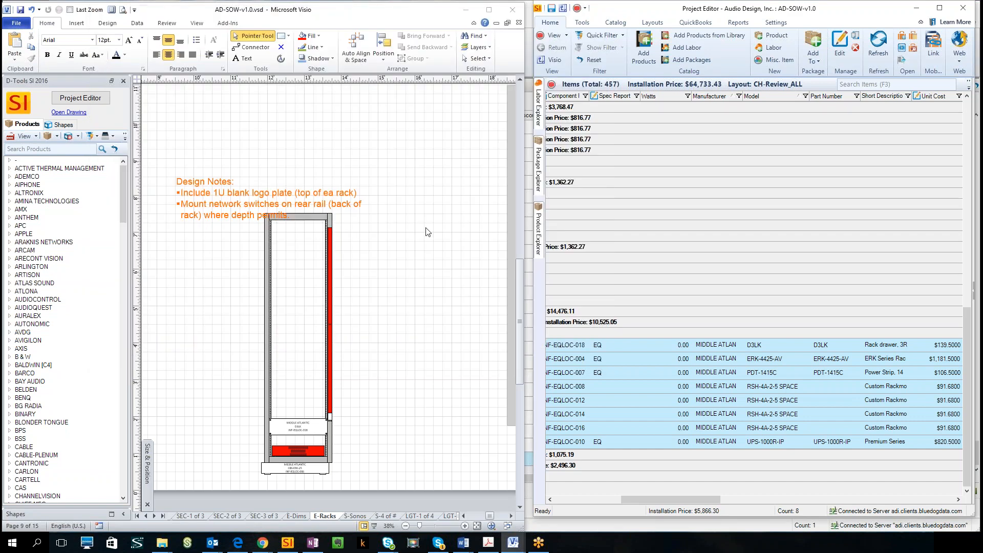
Minimize the Visio drawing, widen the Project Editor, and check the items in the MidAtlantic ERK-44 w/Power package.
{"action": "left_click", "coordinate": [466, 10]}
{"action": "left_click_drag", "start_coordinate": [533, 398], "coordinate": [79, 418]}
{"action": "left_click_drag", "start_coordinate": [263, 498], "coordinate": [99, 496]}
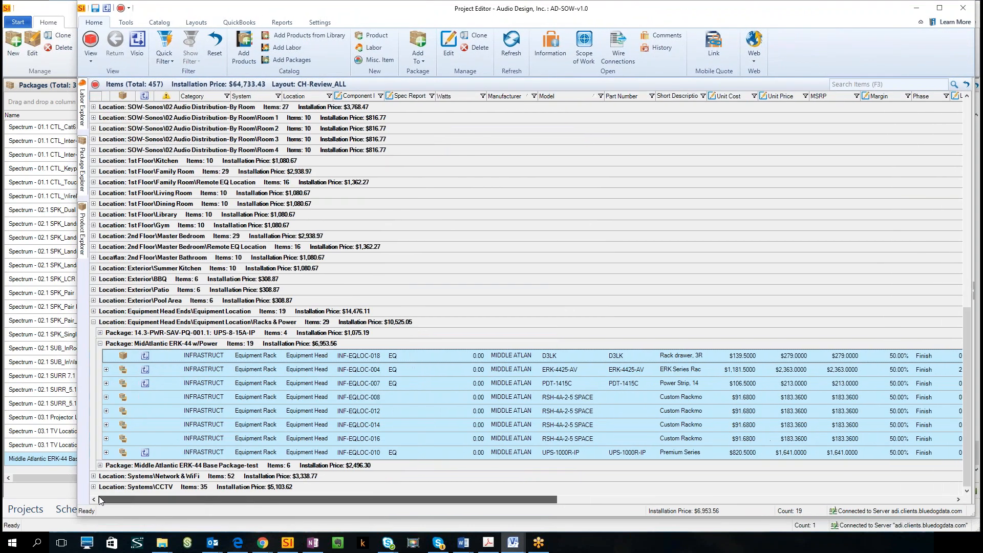
{"action": "left_click", "coordinate": [168, 344]}
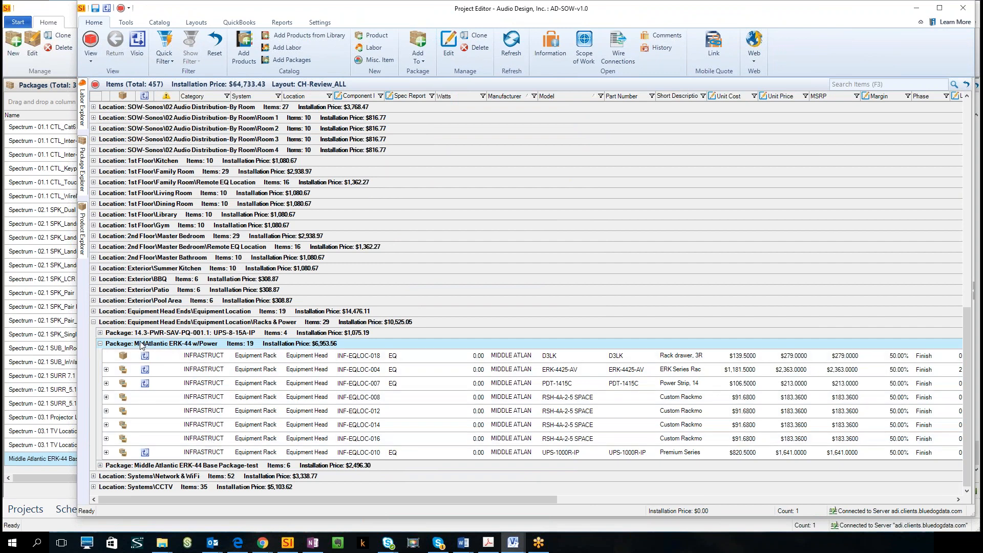
{"action": "left_click", "coordinate": [100, 344]}
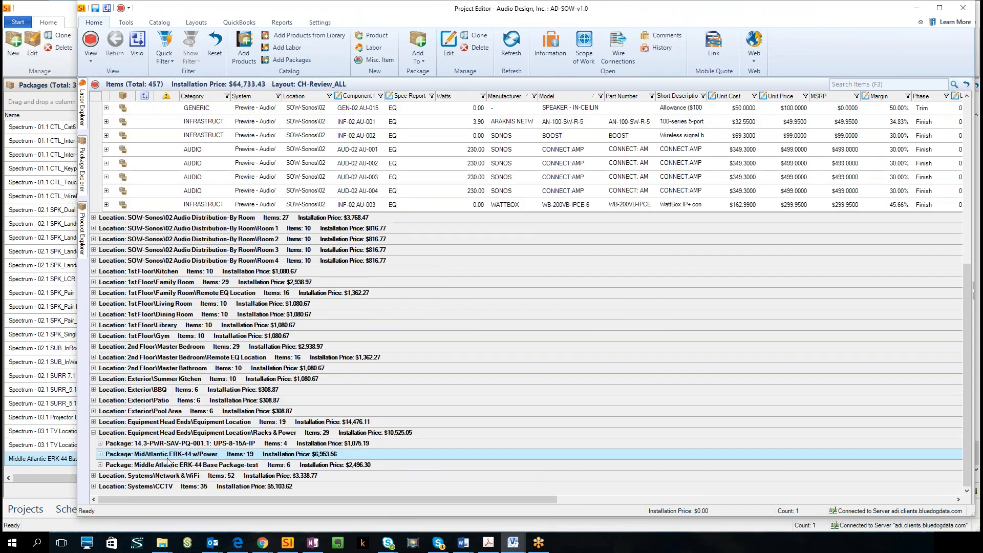
{"action": "left_click", "coordinate": [100, 454]}
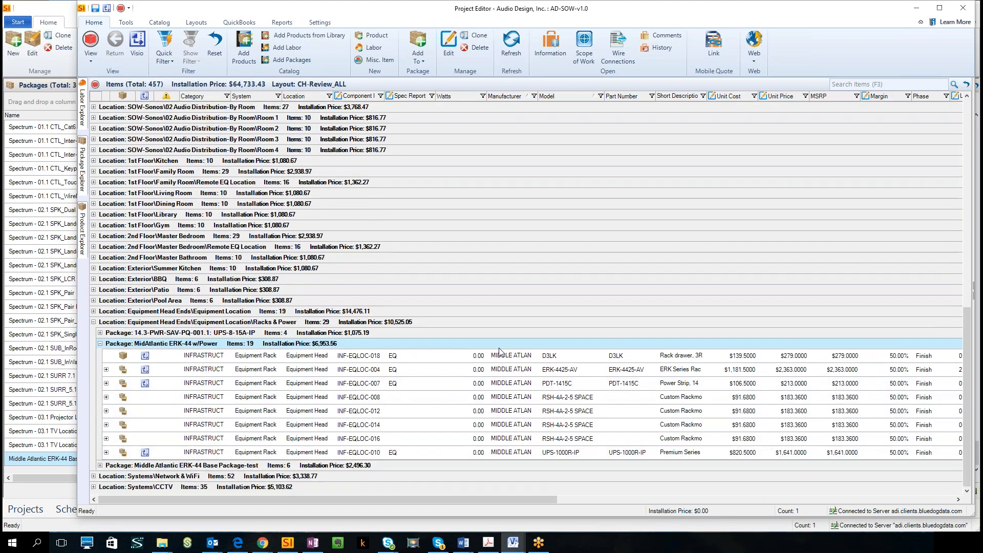
Switch to the D-Tools Package Explorer, refresh the packages, and filter them by the SKY and SOW-MidAtlantic groups.
{"action": "left_click", "coordinate": [288, 543]}
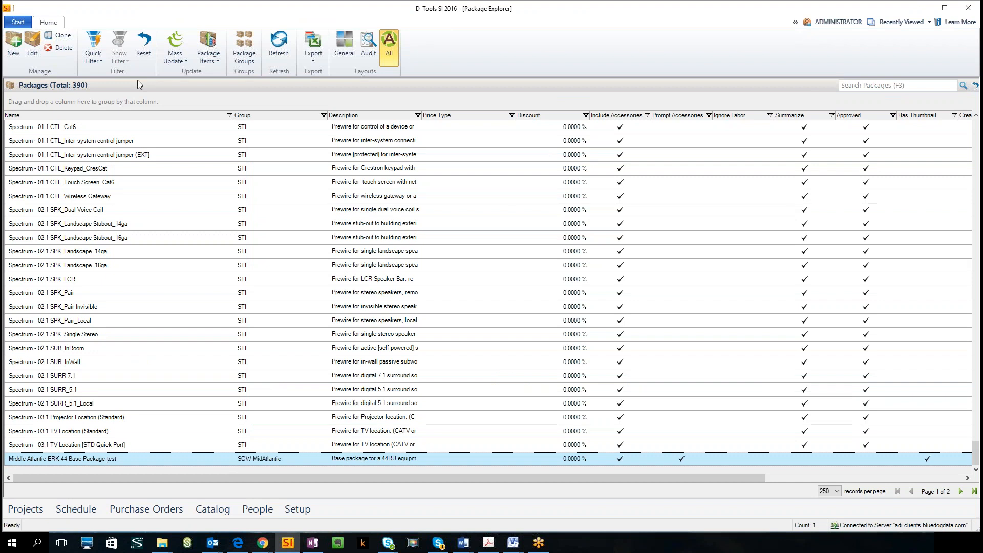
{"action": "left_click", "coordinate": [279, 45]}
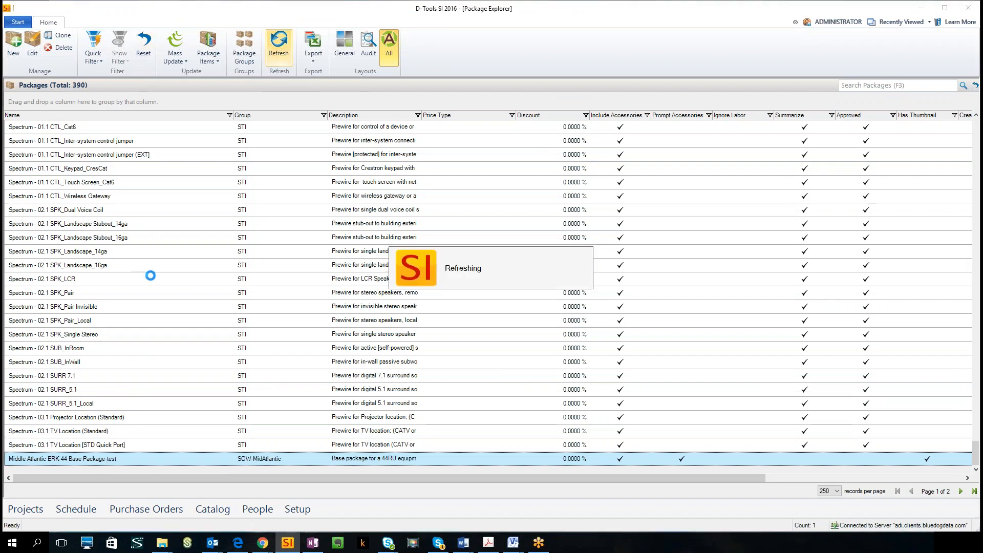
{"action": "left_click", "coordinate": [93, 54]}
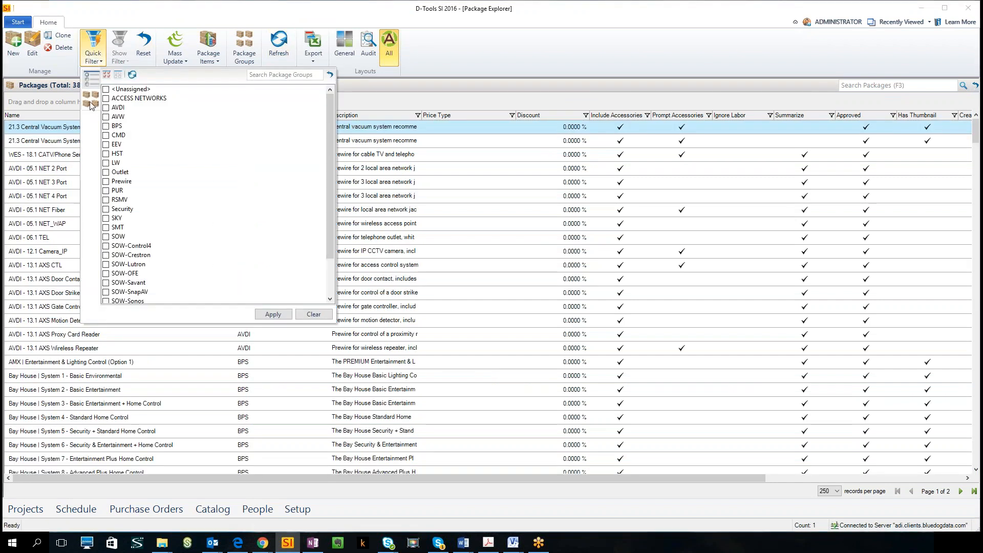
{"action": "left_click", "coordinate": [193, 219]}
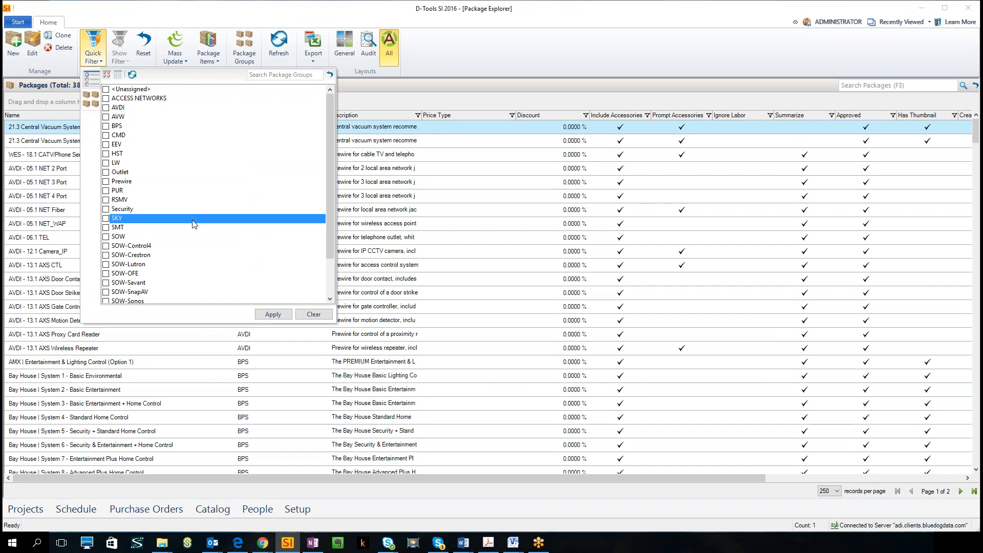
{"action": "scroll", "coordinate": [193, 224], "scroll_direction": "down", "scroll_amount": 2}
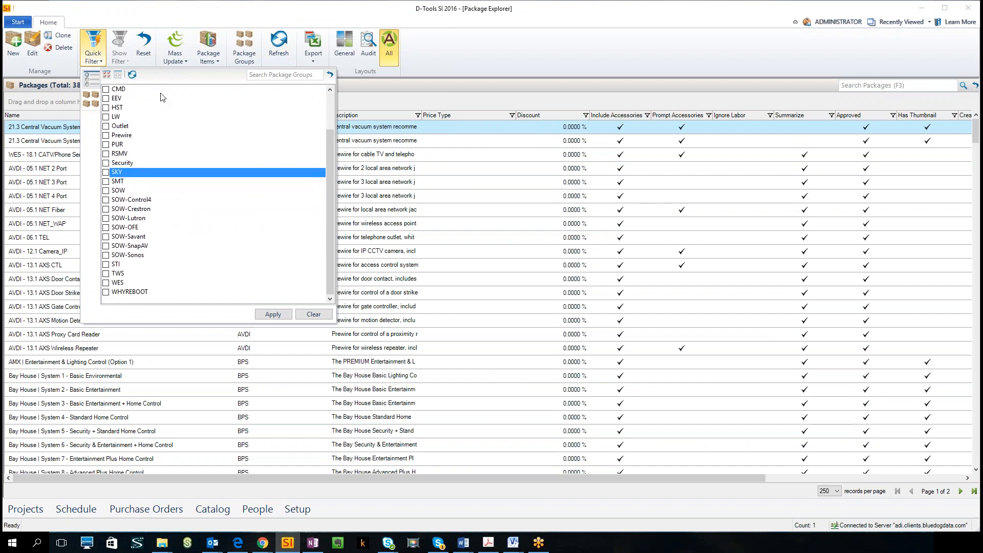
{"action": "scroll", "coordinate": [189, 225], "scroll_direction": "up", "scroll_amount": 2}
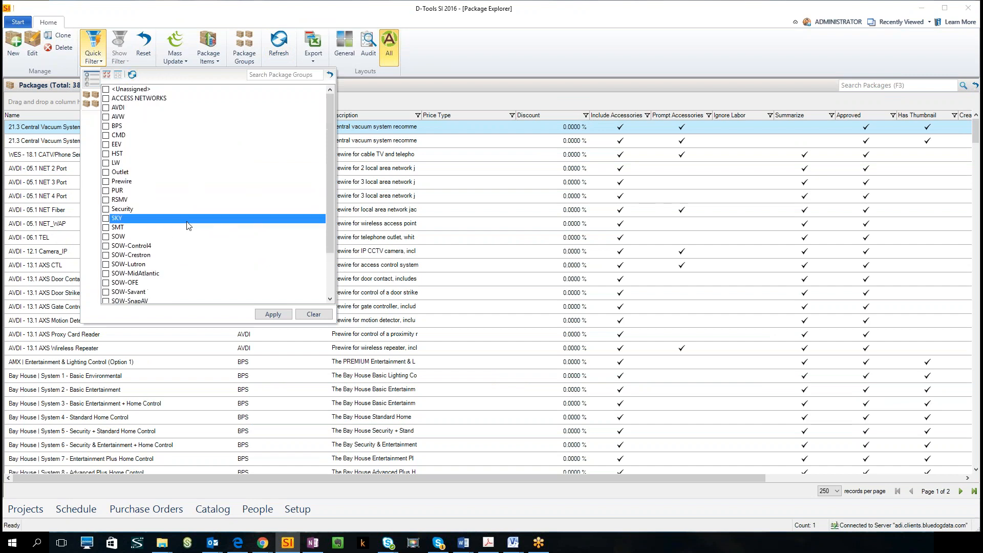
{"action": "left_click", "coordinate": [105, 218]}
{"action": "scroll", "coordinate": [105, 219], "scroll_direction": "down", "scroll_amount": 2}
{"action": "left_click", "coordinate": [106, 219]}
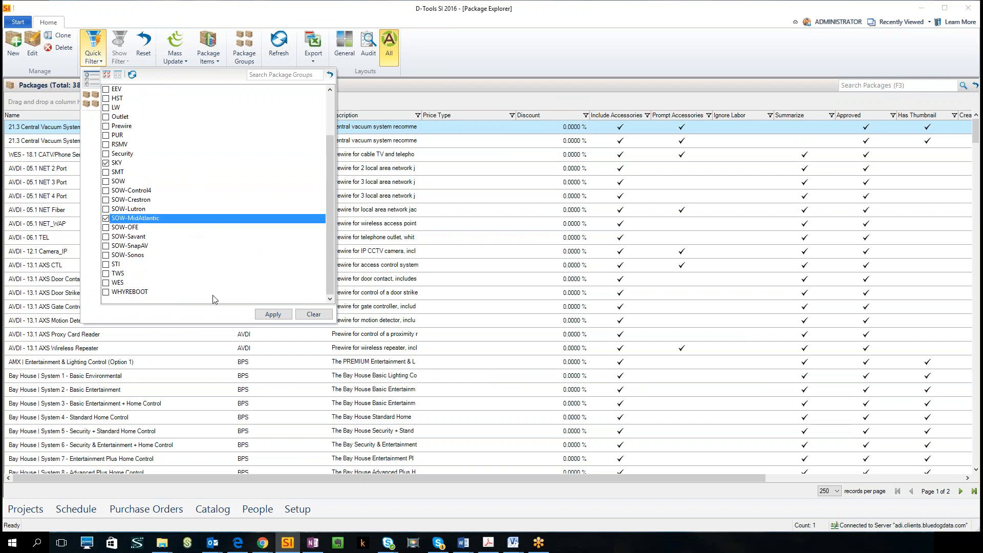
{"action": "left_click", "coordinate": [273, 314]}
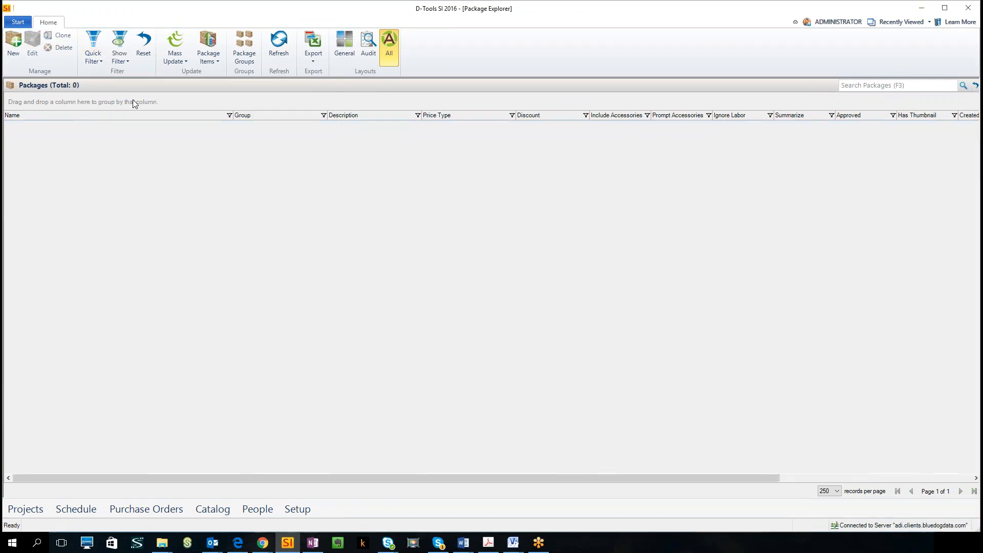
Set the package filter's approval option to All and apply it.
{"action": "left_click", "coordinate": [99, 62]}
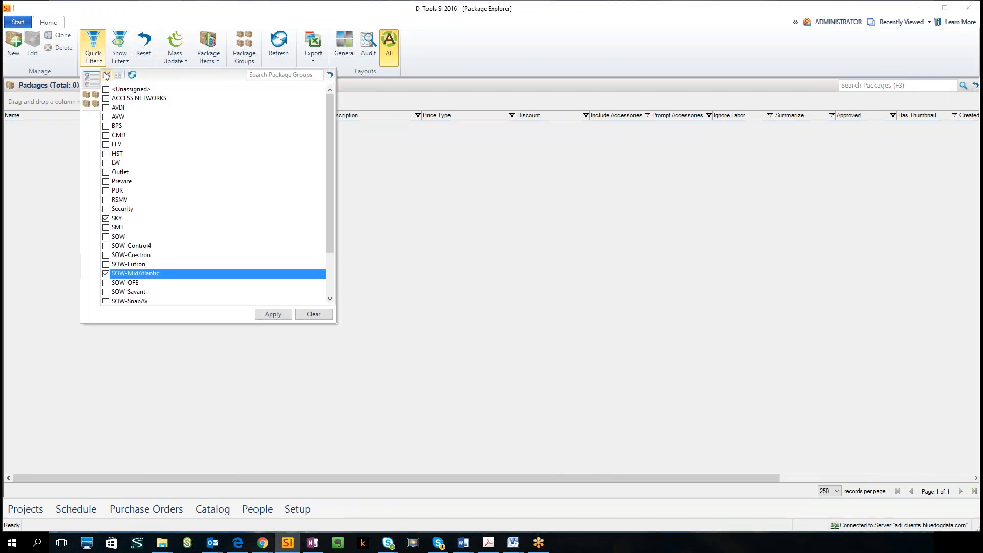
{"action": "left_click", "coordinate": [93, 81]}
{"action": "left_click", "coordinate": [117, 87]}
{"action": "left_click", "coordinate": [272, 315]}
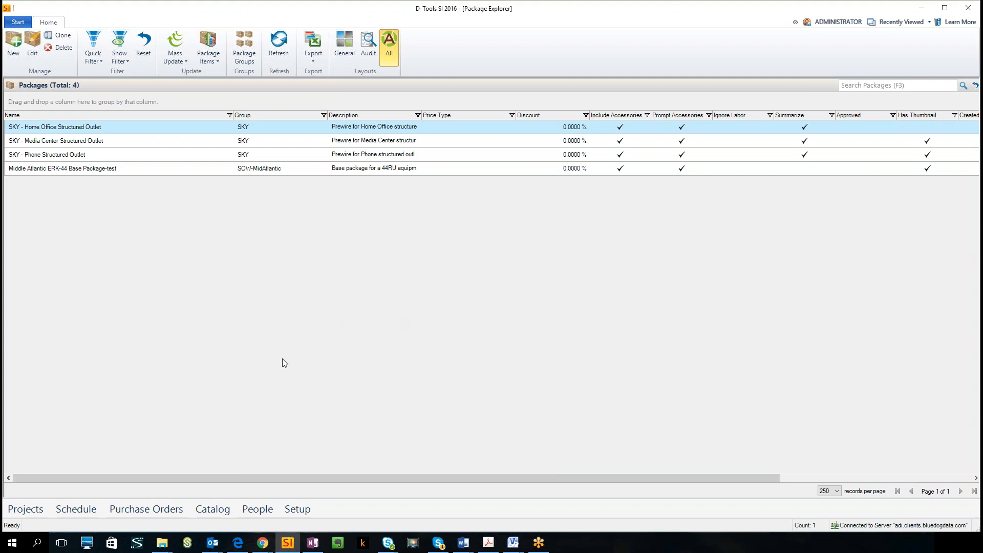
Switch back to the Project Editor and update the MidAtlantic ERK-44 w/Power package to the catalog as a new approved package.
{"action": "left_click", "coordinate": [514, 547]}
{"action": "left_click", "coordinate": [547, 504]}
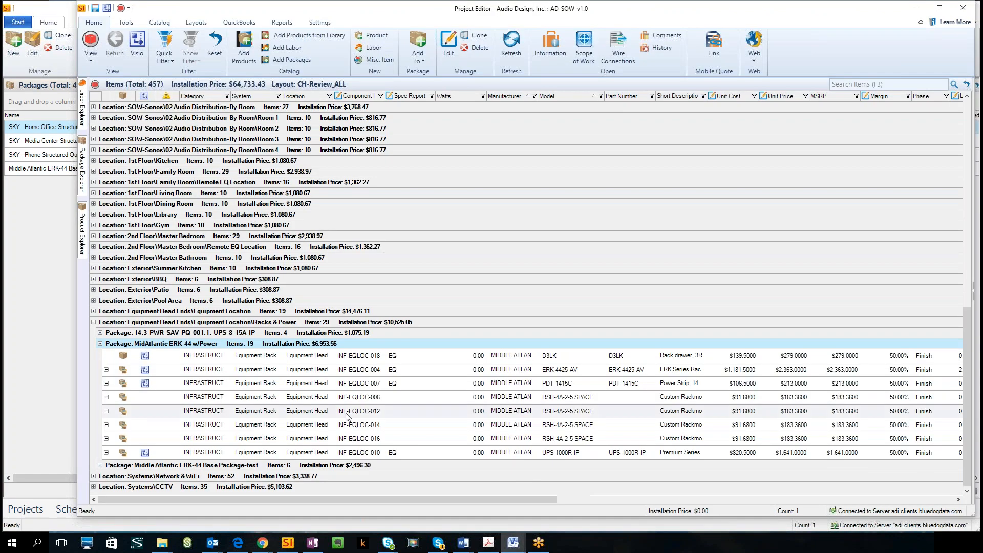
{"action": "right_click", "coordinate": [408, 346]}
{"action": "mouse_move", "coordinate": [460, 502]}
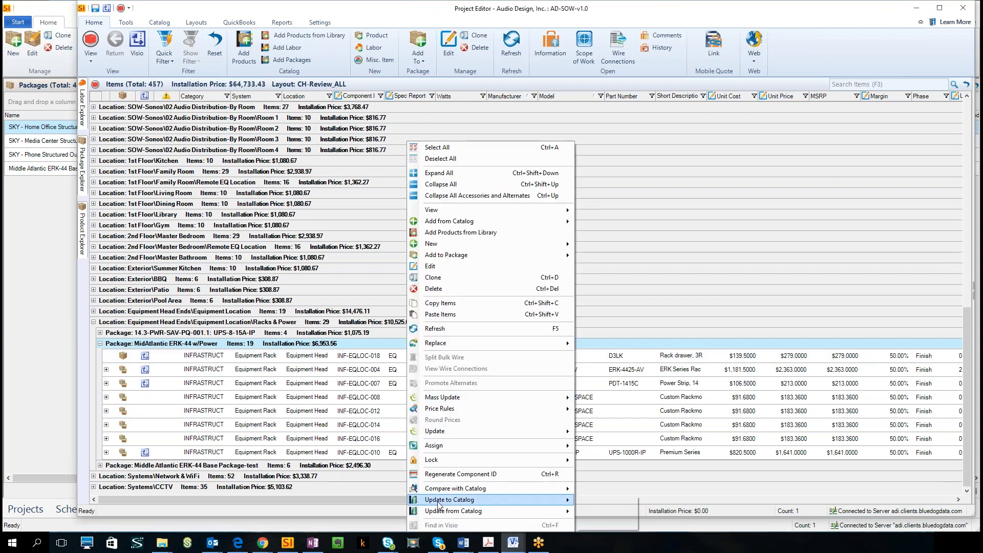
{"action": "left_click", "coordinate": [599, 523]}
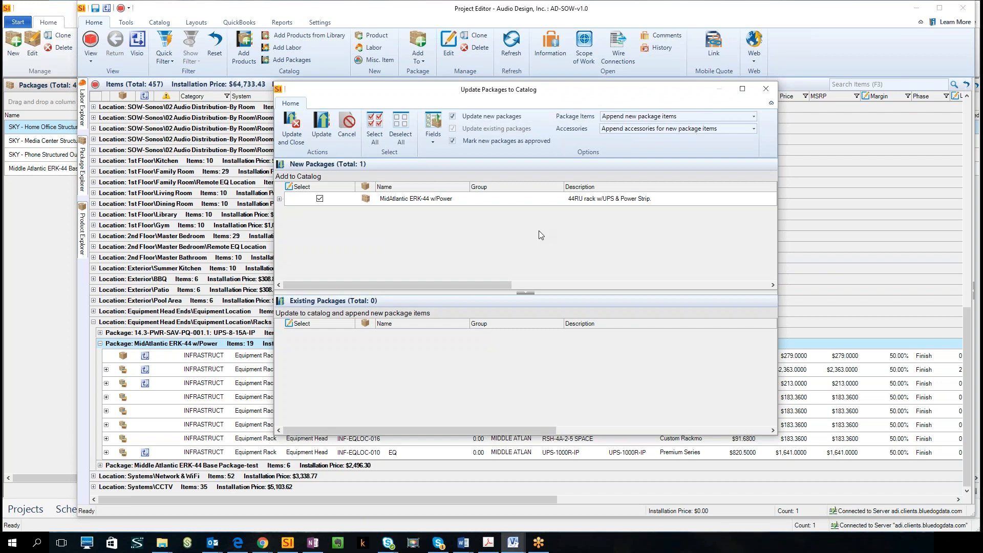
{"action": "left_click", "coordinate": [295, 136]}
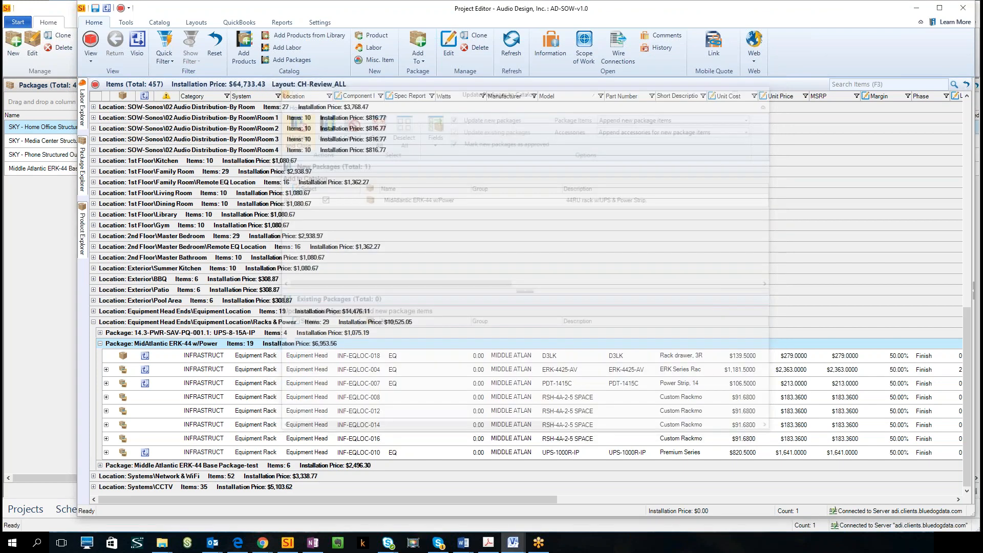
Return to the Package Explorer, refresh it, reapply the group filter, and select the Middle Atlantic ERK-44 Base Package-test.
{"action": "left_click", "coordinate": [29, 243]}
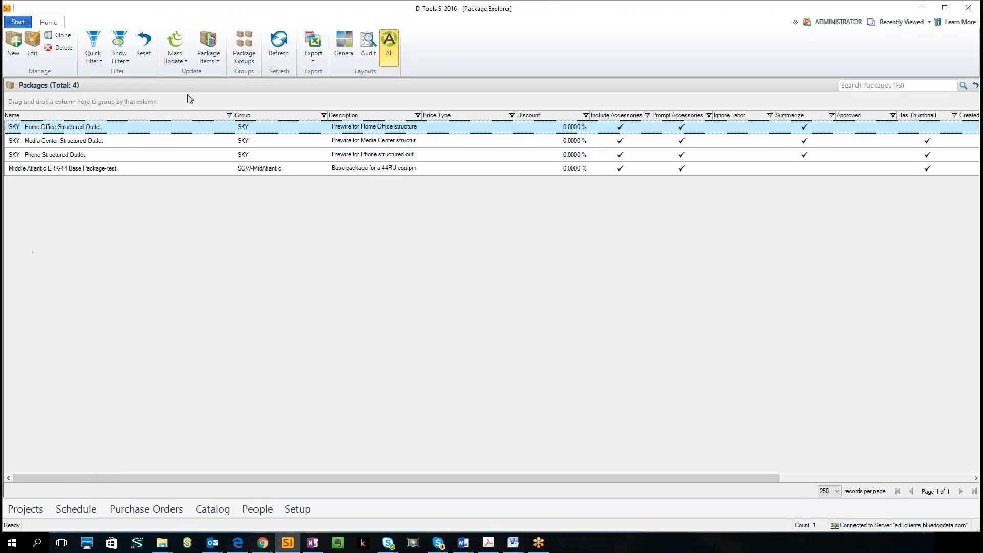
{"action": "left_click", "coordinate": [279, 46]}
{"action": "left_click", "coordinate": [93, 47]}
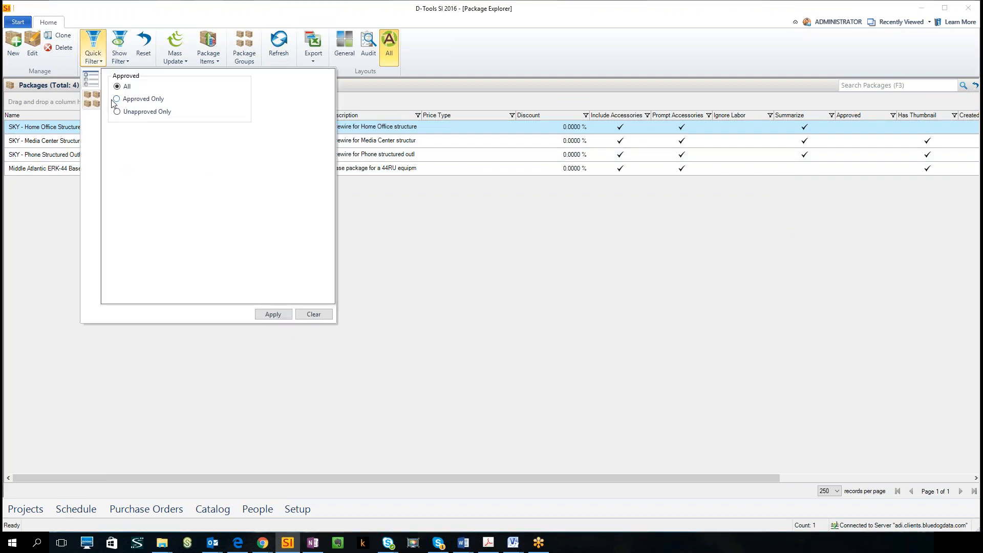
{"action": "left_click", "coordinate": [92, 100]}
{"action": "left_click", "coordinate": [272, 313]}
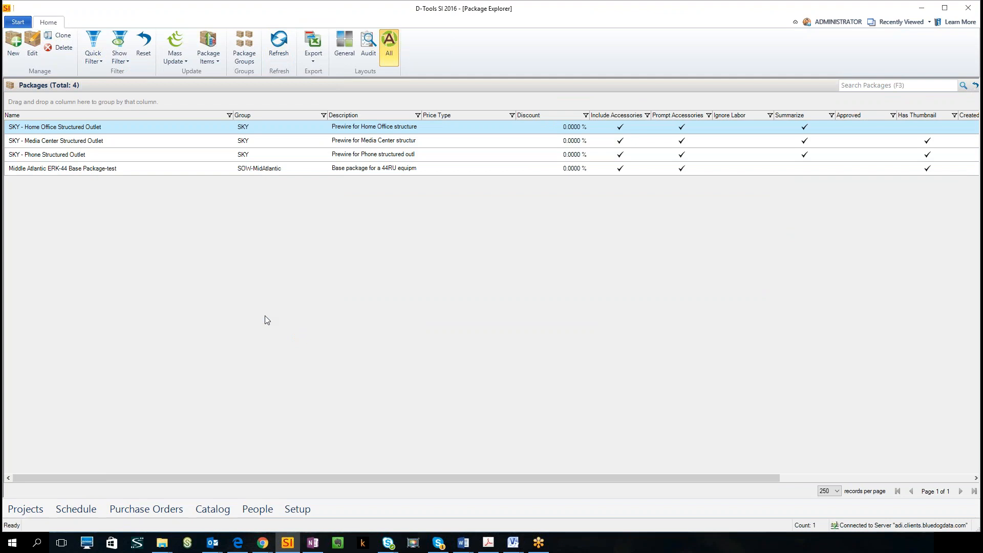
{"action": "double_click", "coordinate": [301, 168]}
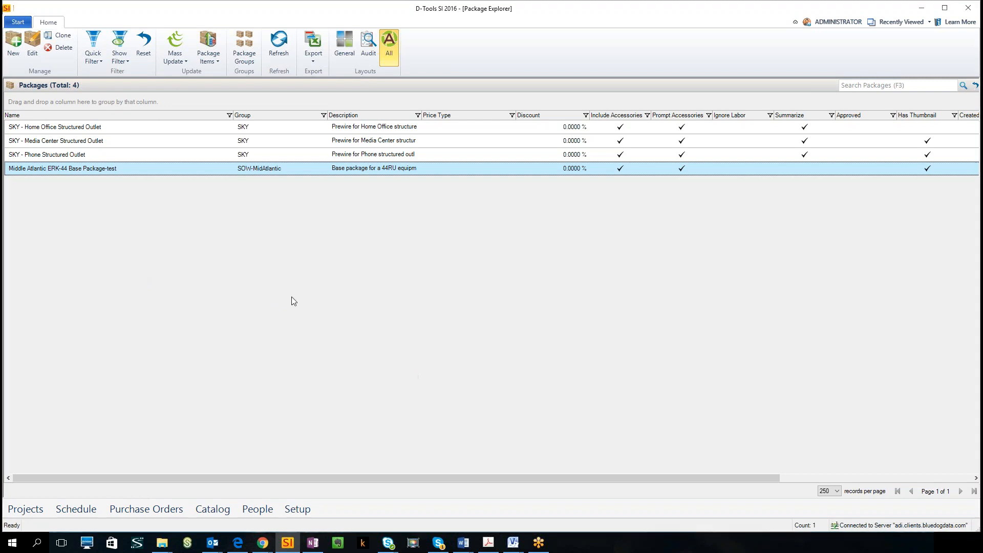
Close the open package window and filter the packages by the SOW-MidAtlantic group with the approval option set to All.
{"action": "left_click", "coordinate": [730, 62]}
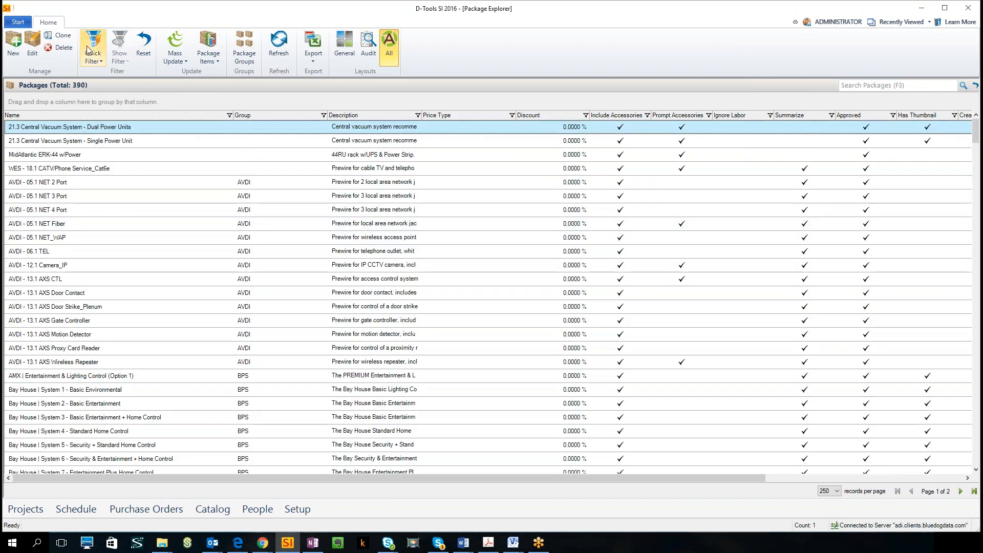
{"action": "left_click", "coordinate": [94, 60]}
{"action": "left_click", "coordinate": [194, 236]}
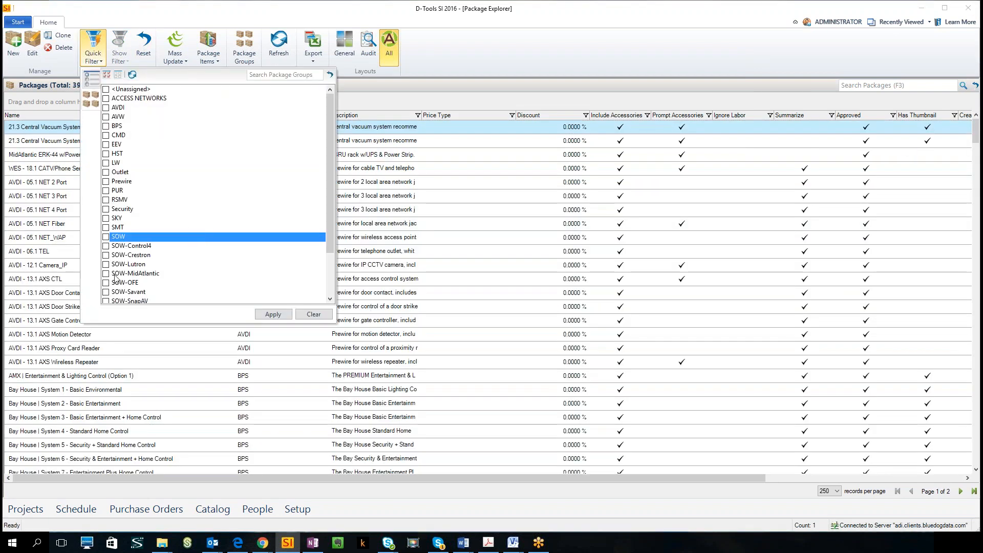
{"action": "left_click", "coordinate": [90, 77]}
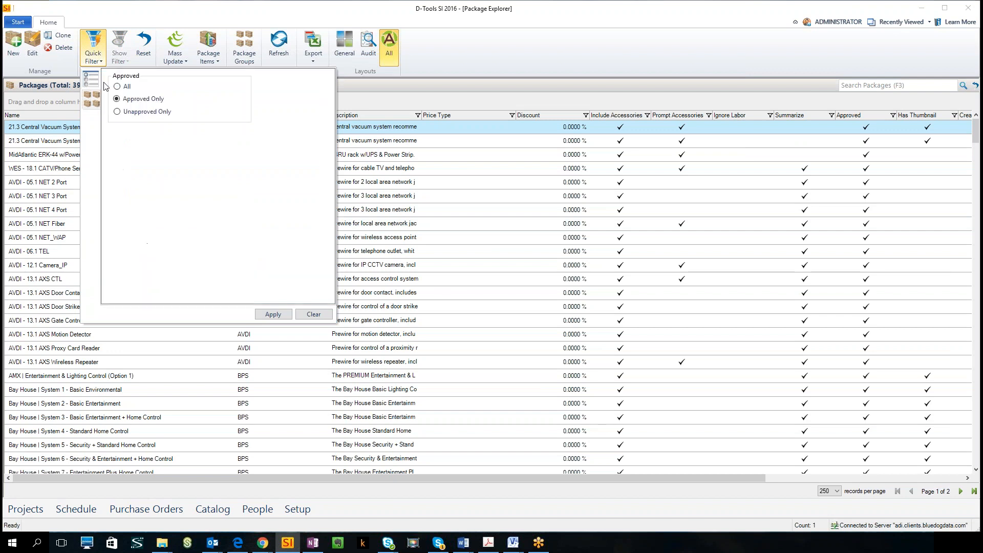
{"action": "left_click", "coordinate": [117, 87]}
{"action": "left_click", "coordinate": [273, 314]}
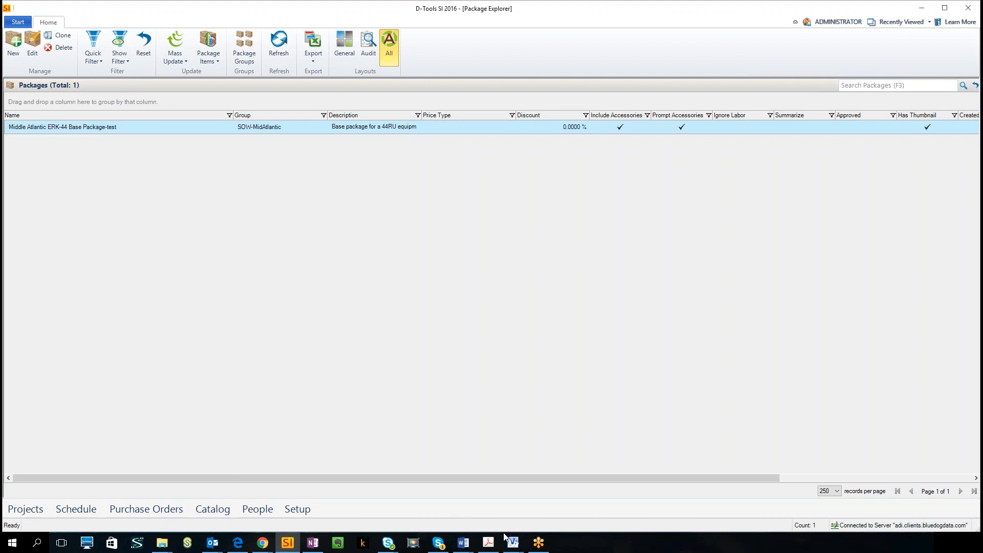
Switch to the Project Editor and update the existing MidAtlantic ERK-44 w/Power package to the catalog, appending new package items.
{"action": "mouse_move", "coordinate": [512, 541]}
{"action": "left_click", "coordinate": [533, 507]}
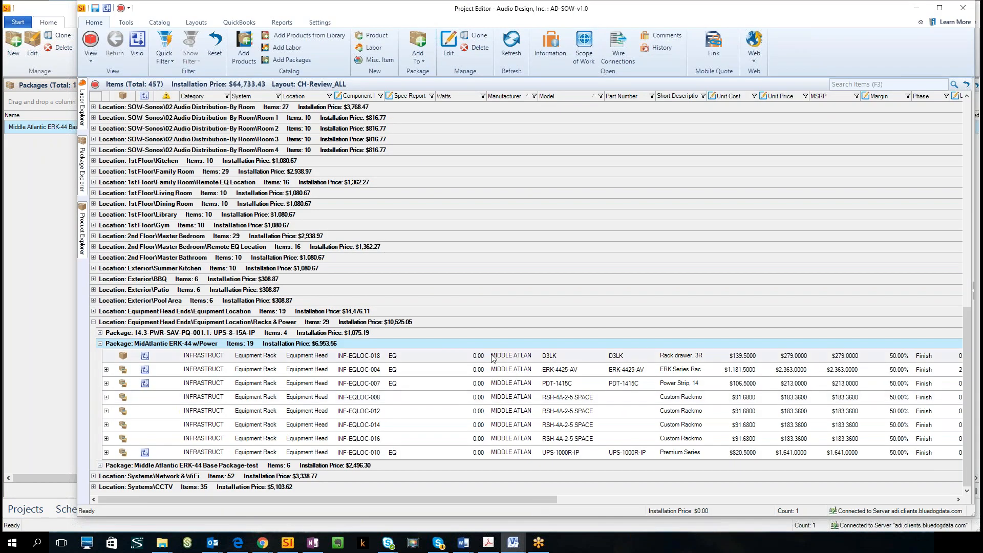
{"action": "right_click", "coordinate": [450, 339]}
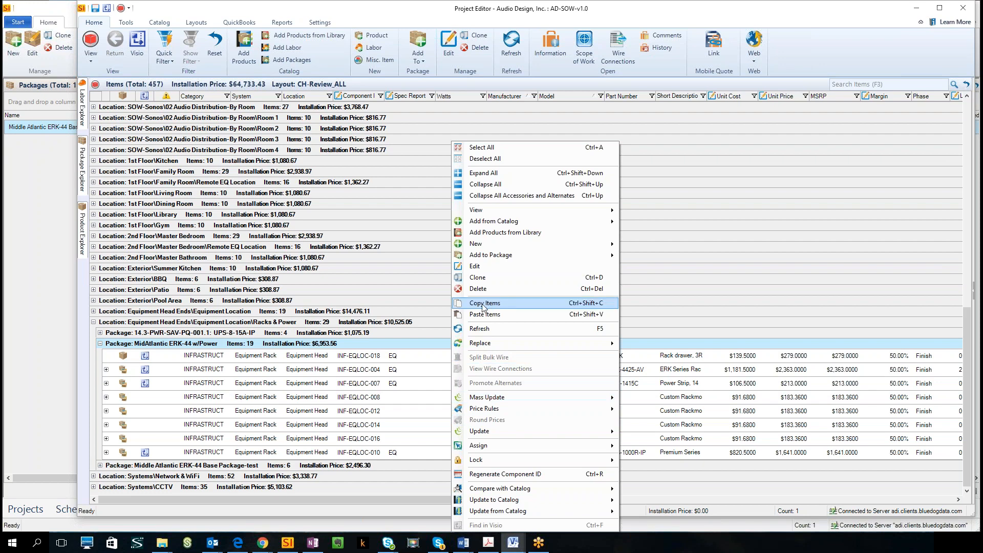
{"action": "mouse_move", "coordinate": [559, 499]}
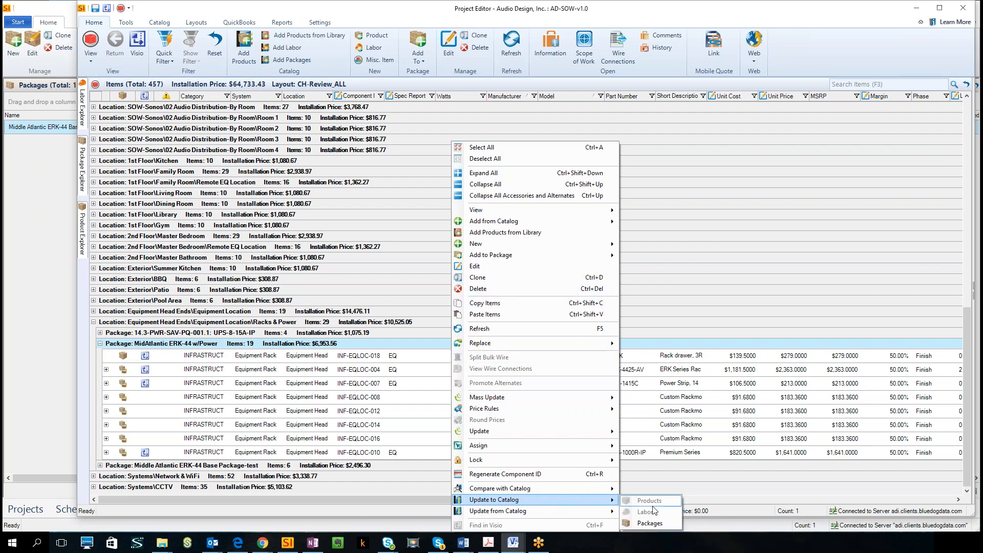
{"action": "left_click", "coordinate": [653, 521]}
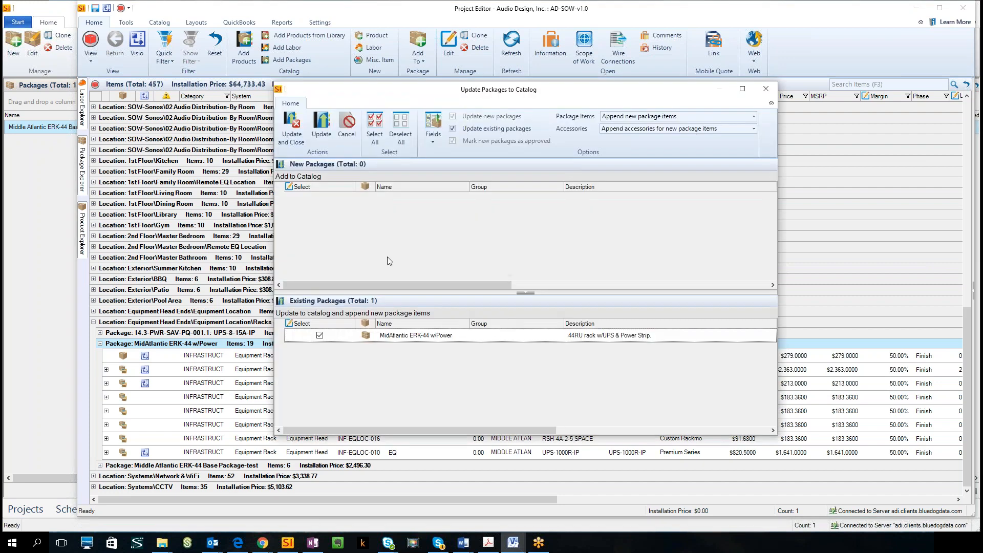
{"action": "left_click", "coordinate": [491, 338]}
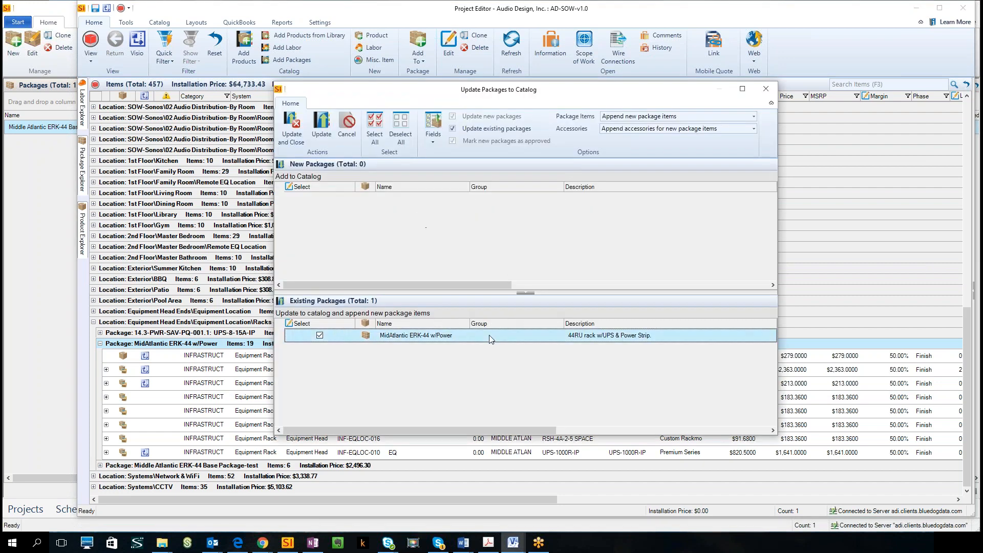
{"action": "left_click", "coordinate": [295, 142]}
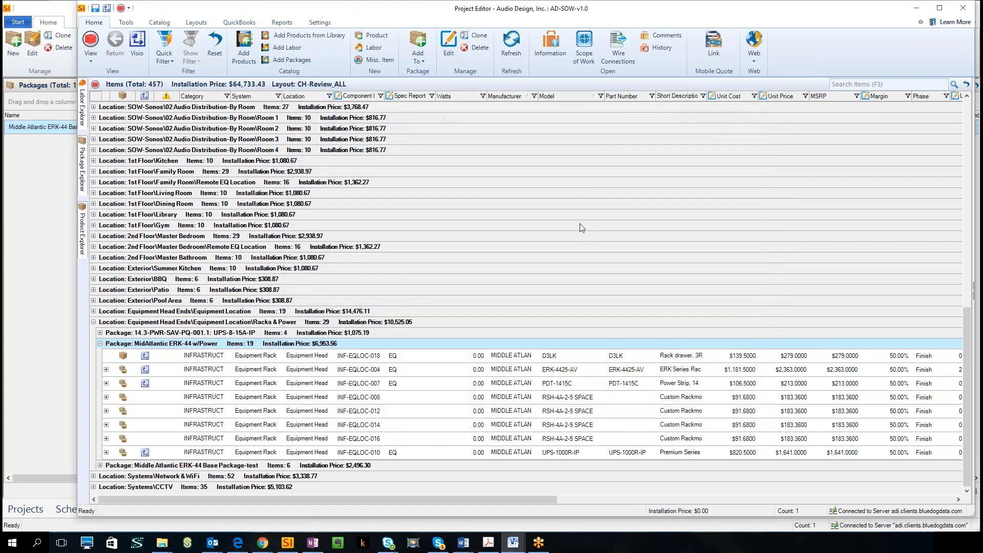
Return to the Package Explorer, refresh the packages, and remove the group filter while keeping the approval option at All.
{"action": "left_click", "coordinate": [44, 194]}
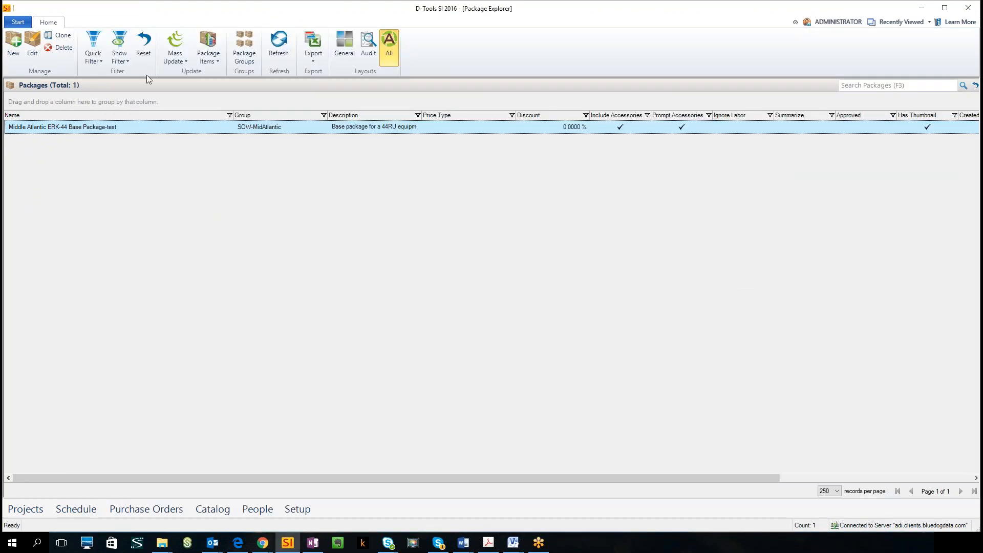
{"action": "left_click", "coordinate": [279, 45]}
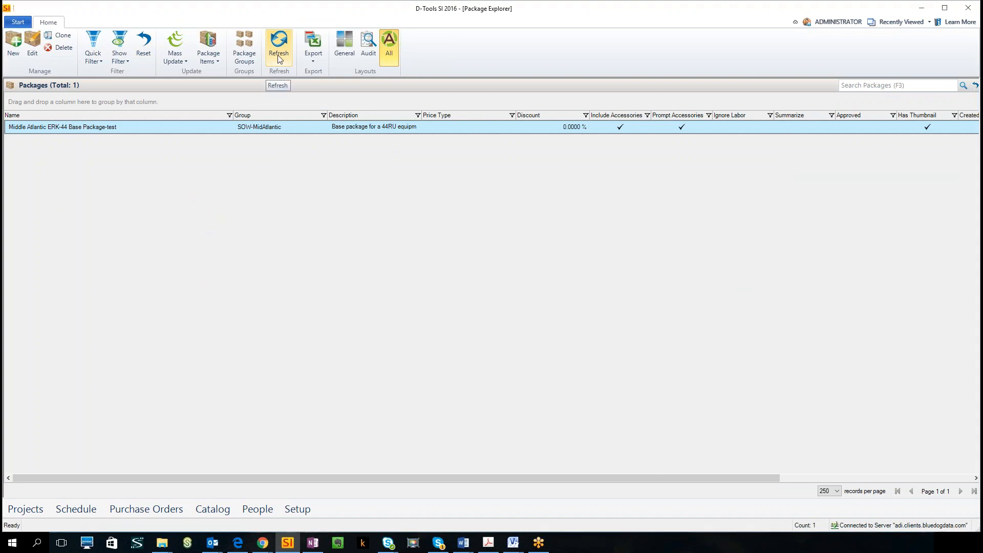
{"action": "left_click", "coordinate": [93, 47]}
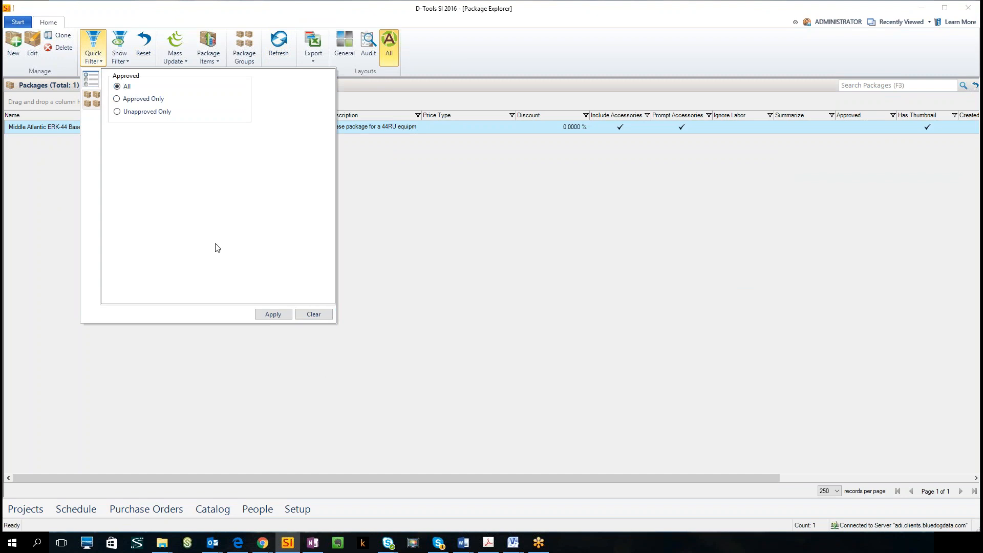
{"action": "left_click", "coordinate": [272, 313]}
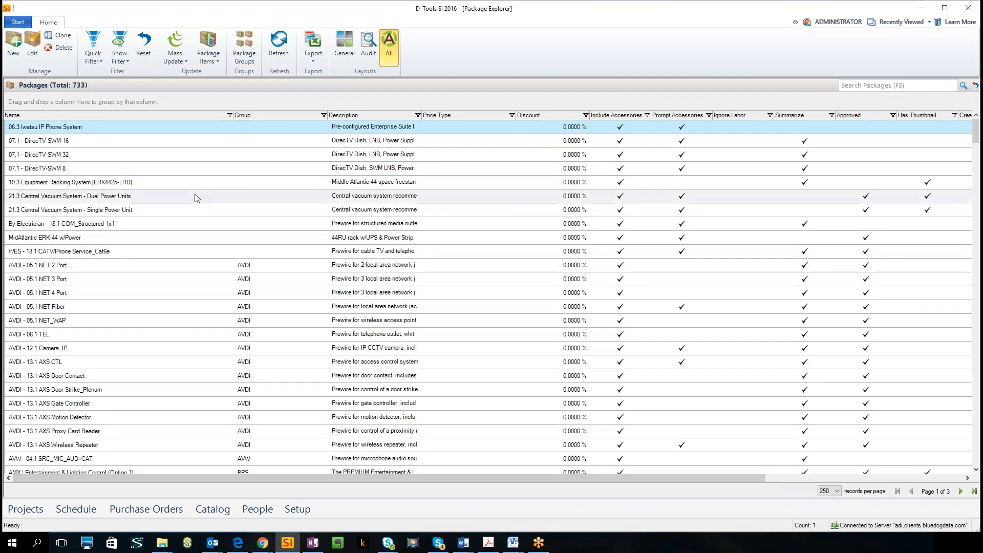
Select the MidAtlantic ERK-44 w/Power package and look through the package list to compare the group assignments.
{"action": "left_click", "coordinate": [128, 242]}
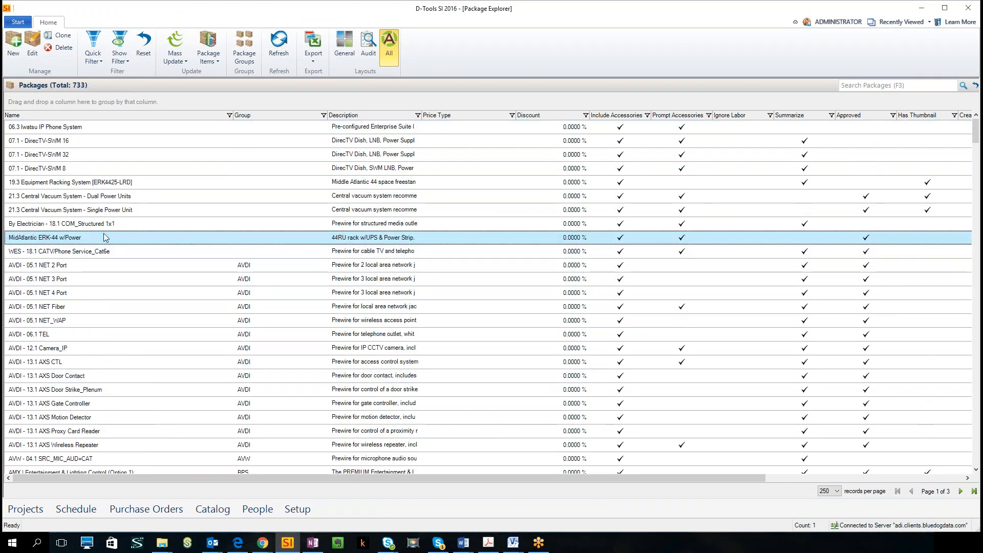
{"action": "scroll", "coordinate": [235, 307], "scroll_direction": "down", "scroll_amount": 20}
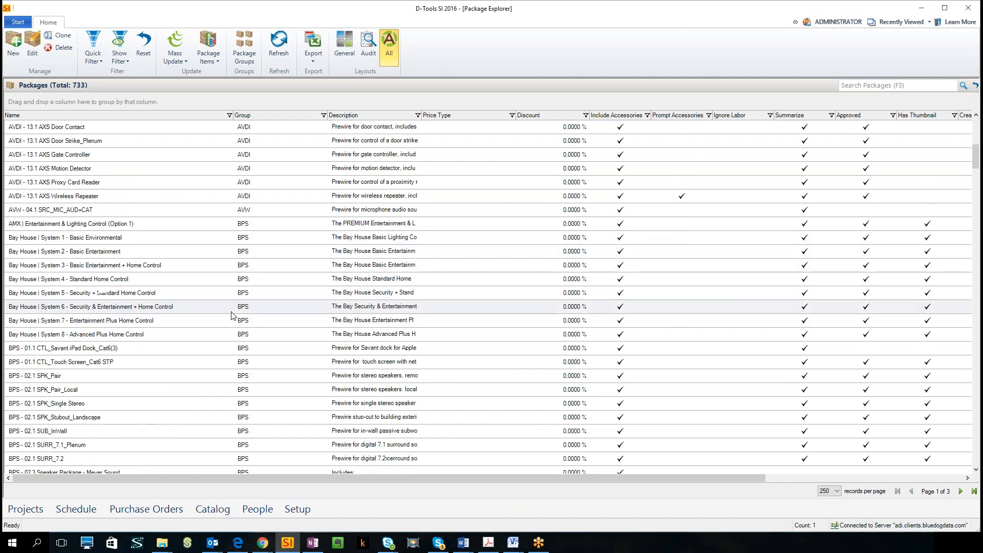
{"action": "scroll", "coordinate": [241, 364], "scroll_direction": "down", "scroll_amount": 6}
{"action": "scroll", "coordinate": [241, 369], "scroll_direction": "up", "scroll_amount": 1}
{"action": "scroll", "coordinate": [251, 192], "scroll_direction": "up", "scroll_amount": 6}
{"action": "scroll", "coordinate": [251, 197], "scroll_direction": "up", "scroll_amount": 15}
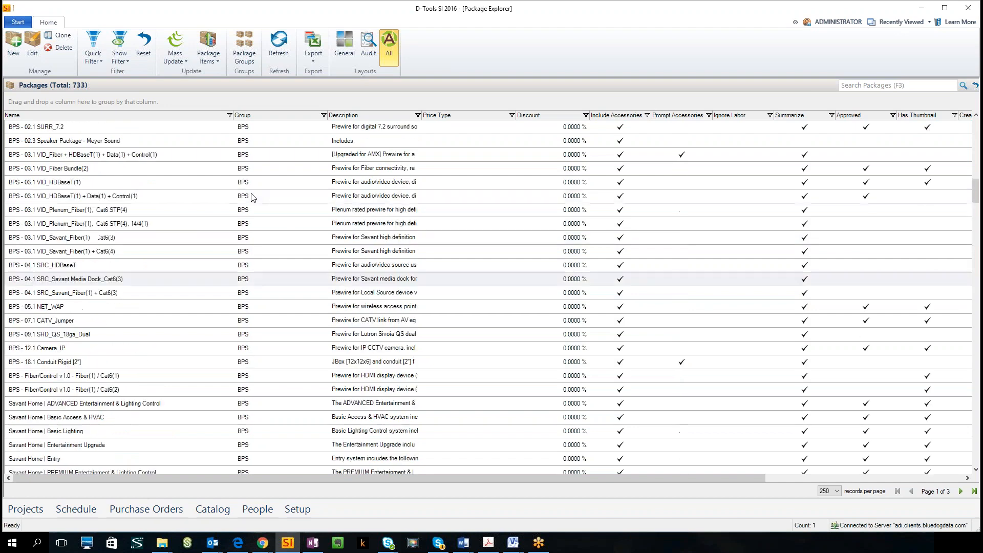
{"action": "scroll", "coordinate": [251, 197], "scroll_direction": "up", "scroll_amount": 4}
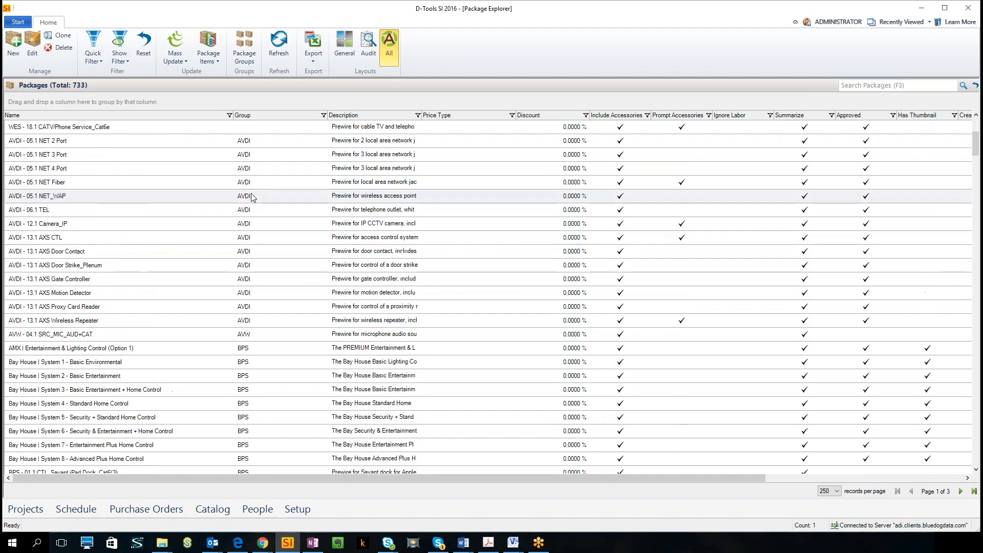
Edit the MidAtlantic ERK-44 w/Power package, assign it to the SOW-MidAtlantic group, and save it.
{"action": "double_click", "coordinate": [95, 199]}
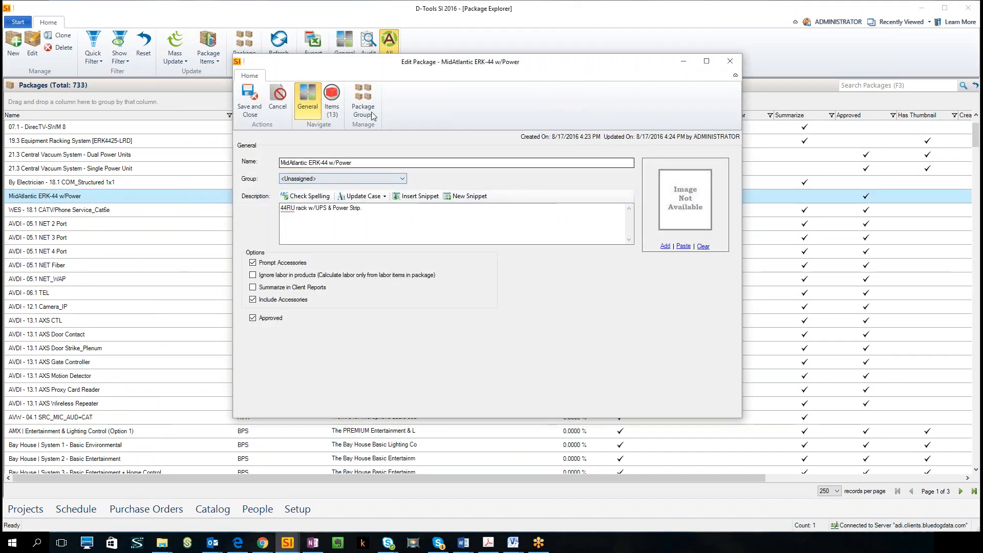
{"action": "left_click", "coordinate": [370, 114]}
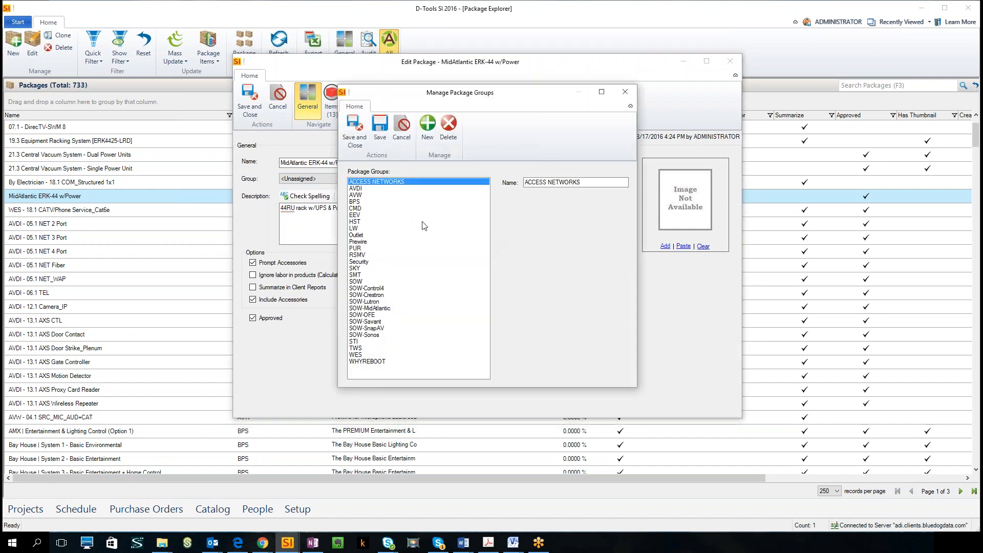
{"action": "left_click", "coordinate": [370, 308]}
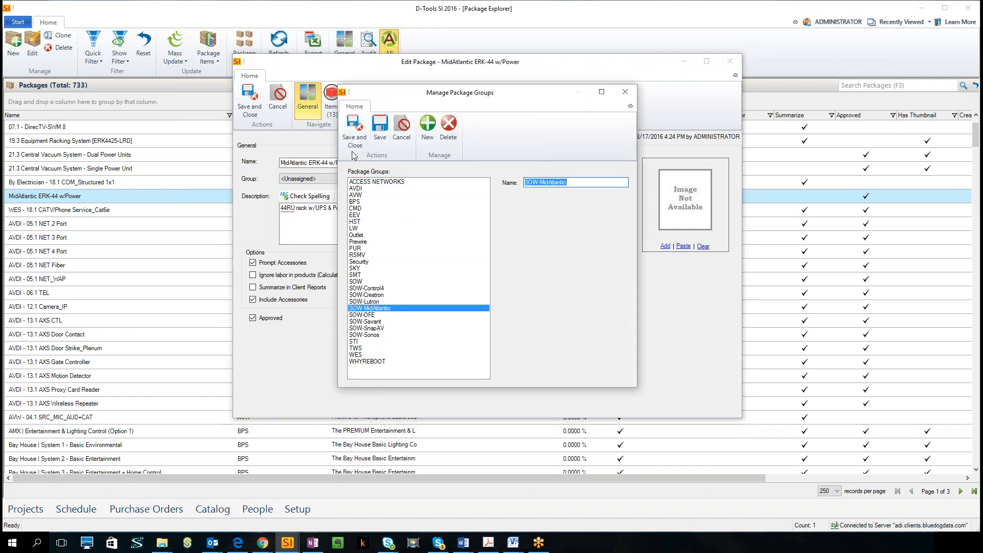
{"action": "left_click", "coordinate": [353, 137]}
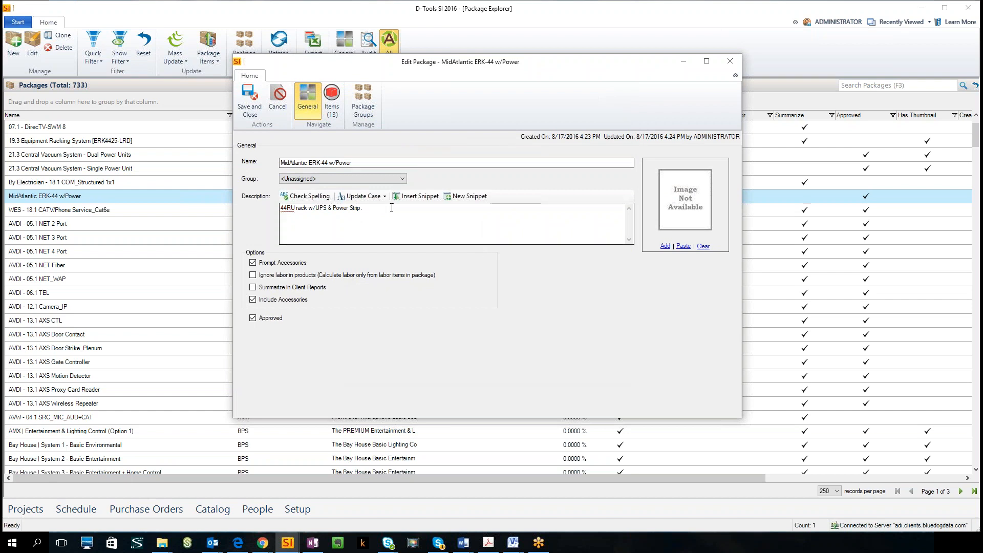
{"action": "left_click", "coordinate": [353, 179]}
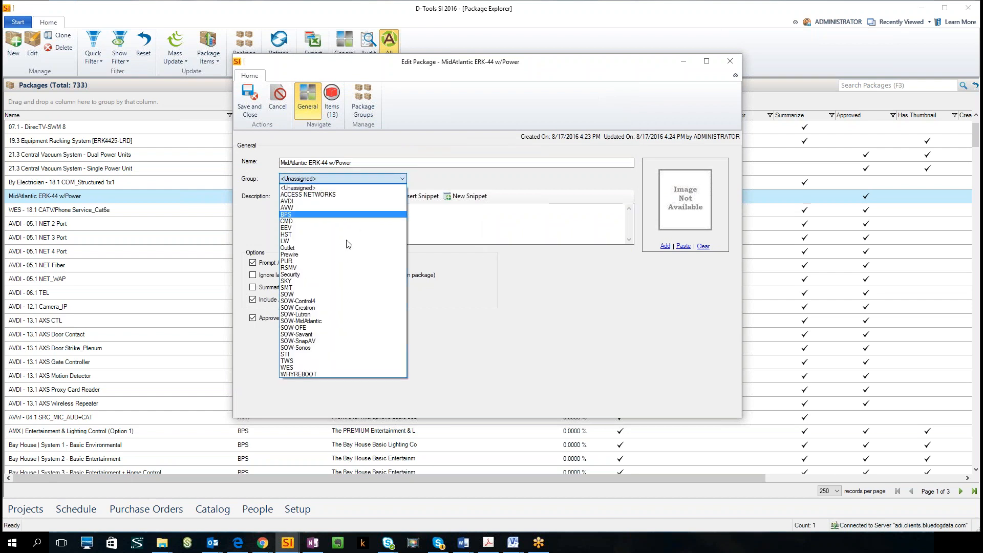
{"action": "left_click", "coordinate": [315, 321]}
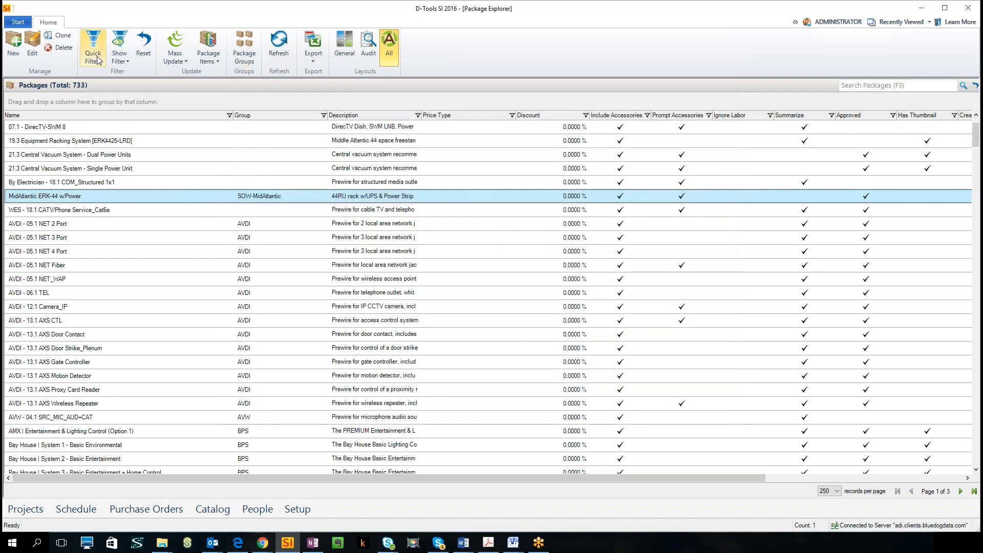
Filter the packages by the SOW-MidAtlantic group and select the MidAtlantic ERK-44 w/Power package.
{"action": "left_click", "coordinate": [93, 62]}
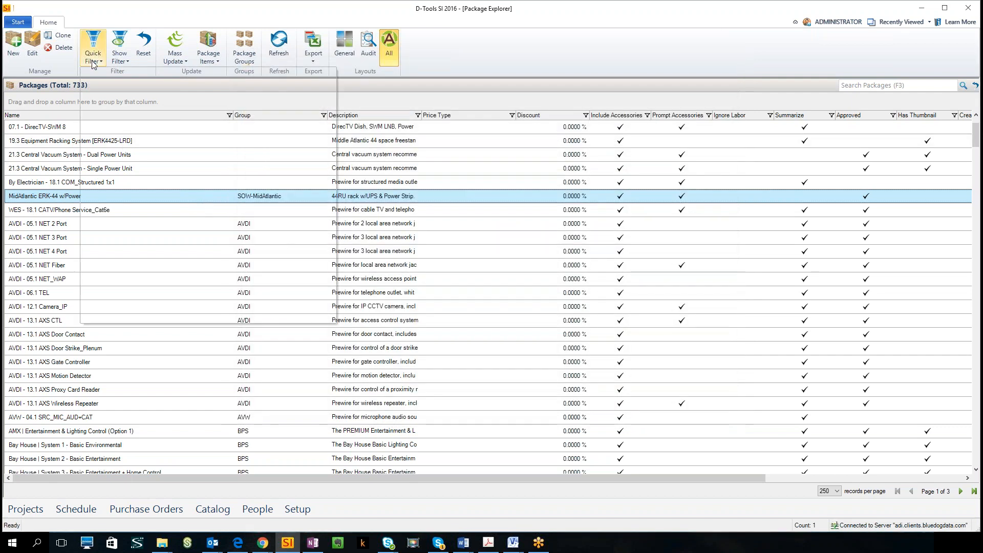
{"action": "left_click", "coordinate": [96, 101]}
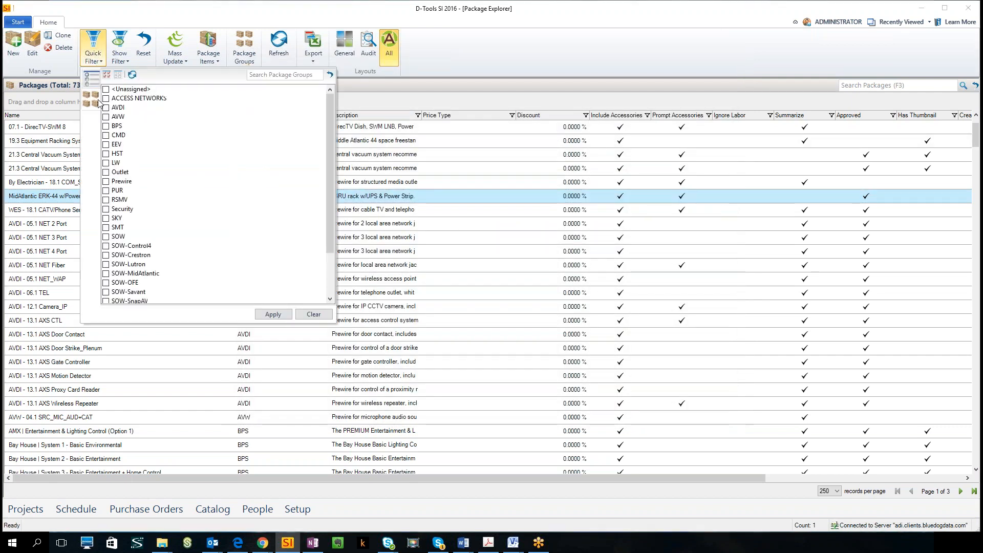
{"action": "left_click", "coordinate": [106, 273]}
{"action": "left_click", "coordinate": [273, 314]}
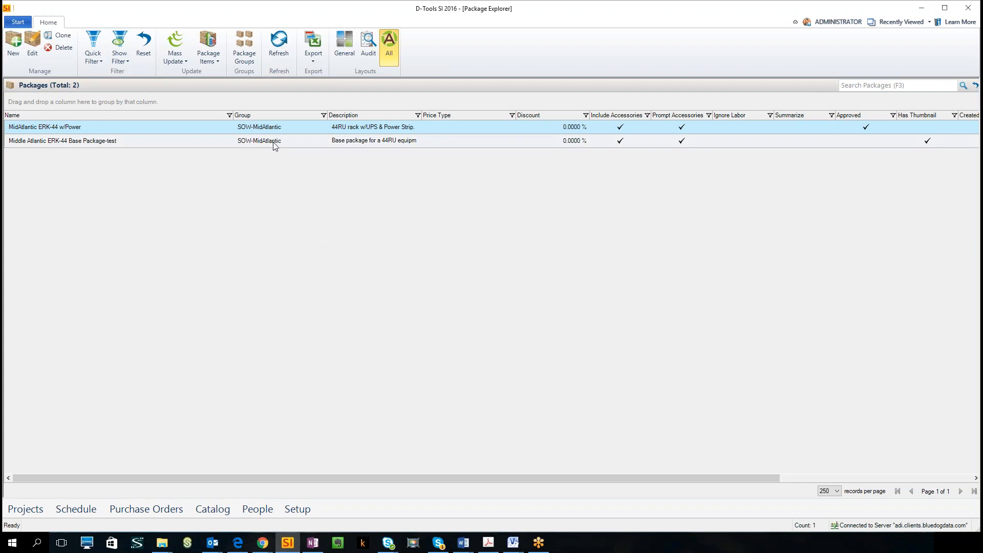
{"action": "left_click", "coordinate": [250, 144]}
{"action": "left_click", "coordinate": [272, 128]}
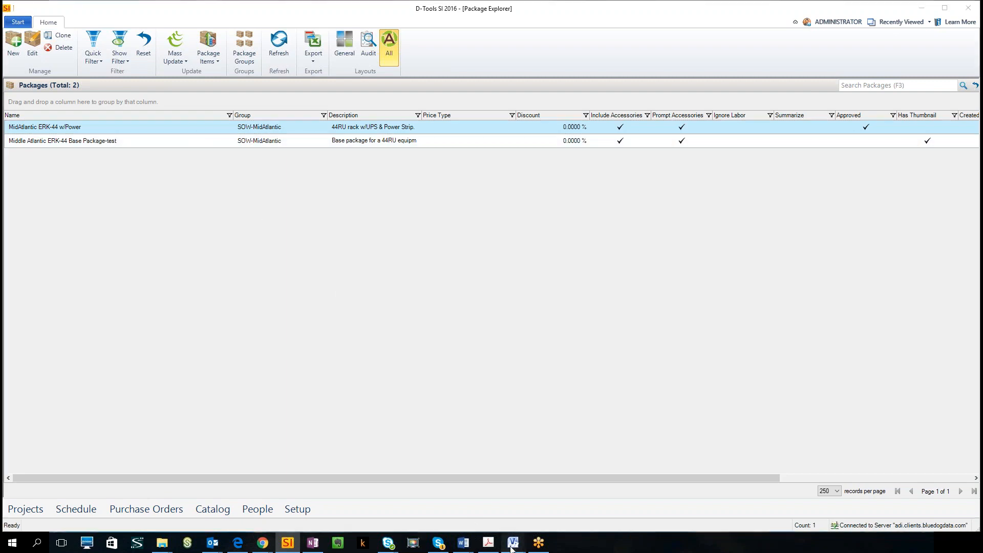
Switch to the Project Editor and open the project's list of client reports.
{"action": "mouse_move", "coordinate": [513, 542]}
{"action": "left_click", "coordinate": [543, 497]}
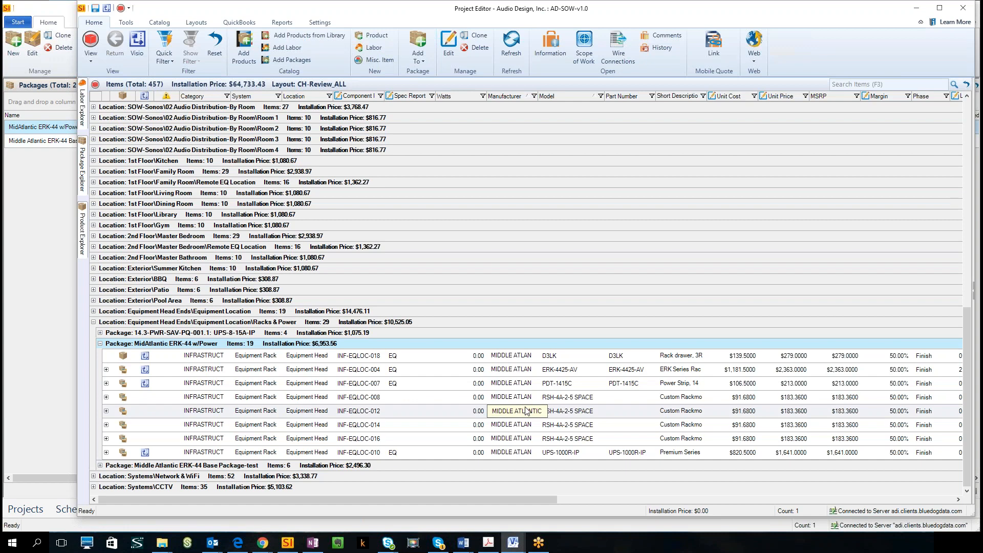
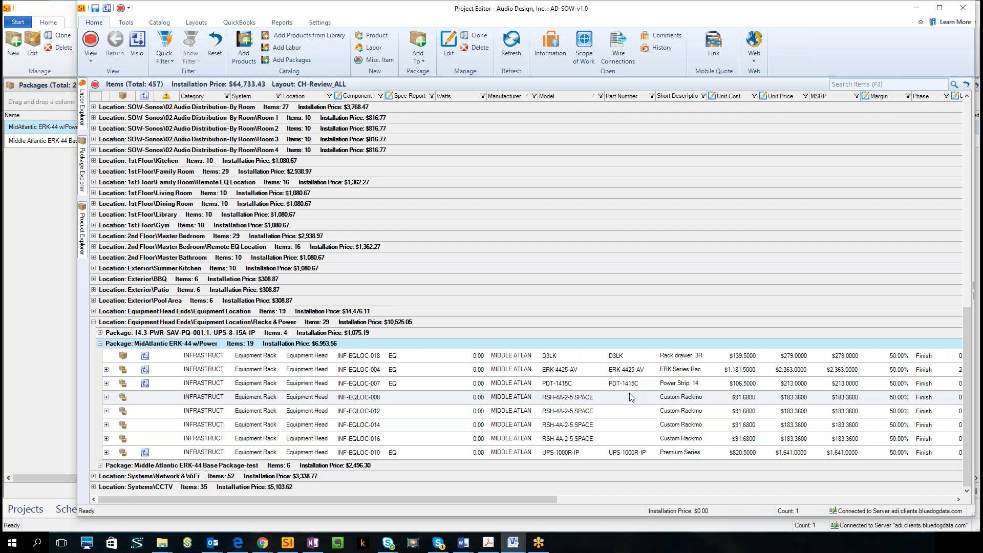
{"action": "left_click", "coordinate": [281, 22]}
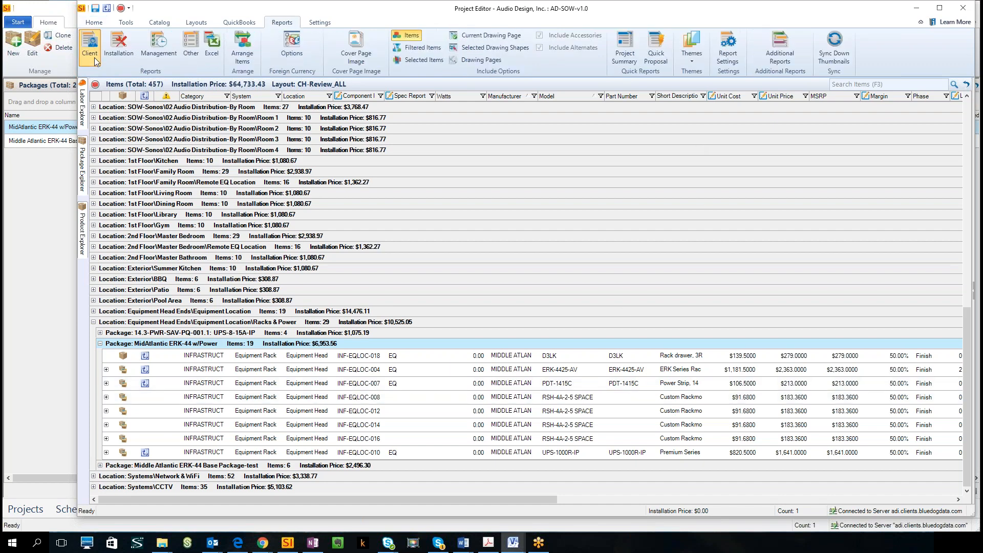
{"action": "left_click", "coordinate": [94, 57]}
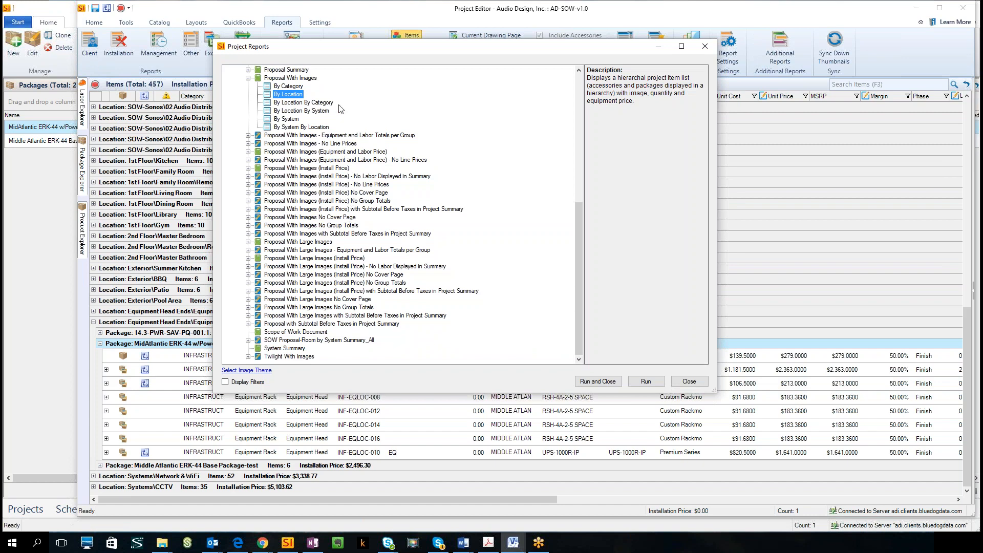
Edit the Proposal With Images By Location report definition, set Summarize Packages and Summarize Accessories to None, and save it.
{"action": "right_click", "coordinate": [291, 96]}
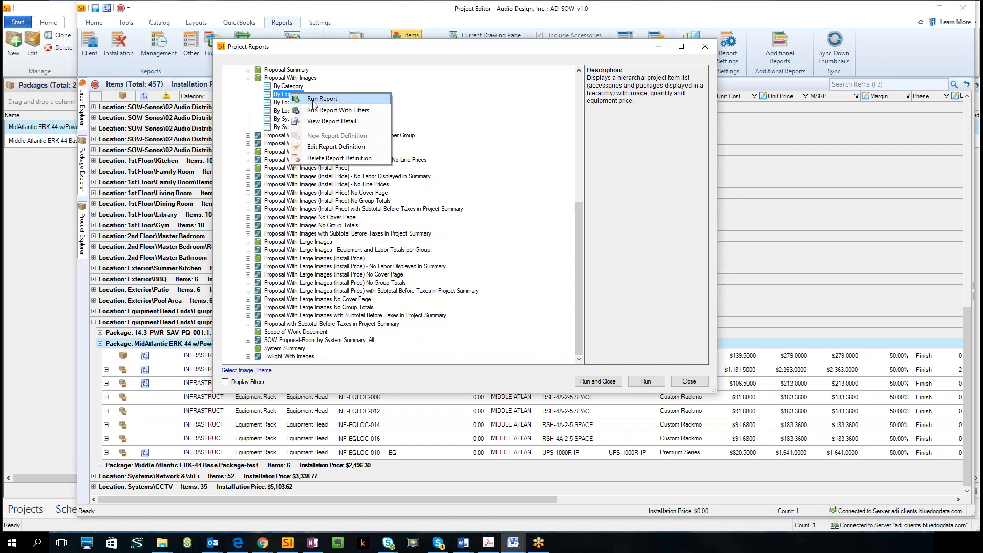
{"action": "left_click", "coordinate": [336, 147]}
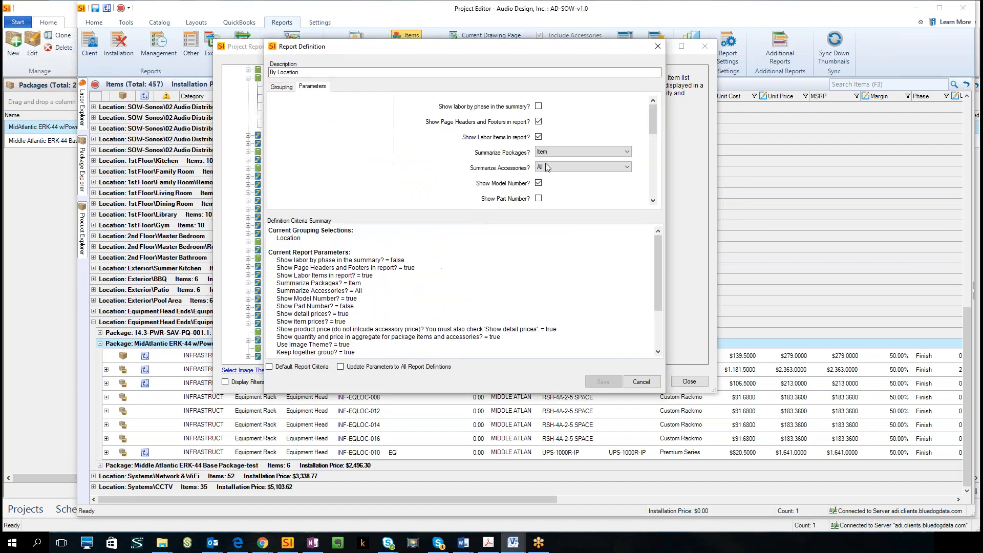
{"action": "left_click", "coordinate": [565, 152]}
{"action": "left_click", "coordinate": [565, 151]}
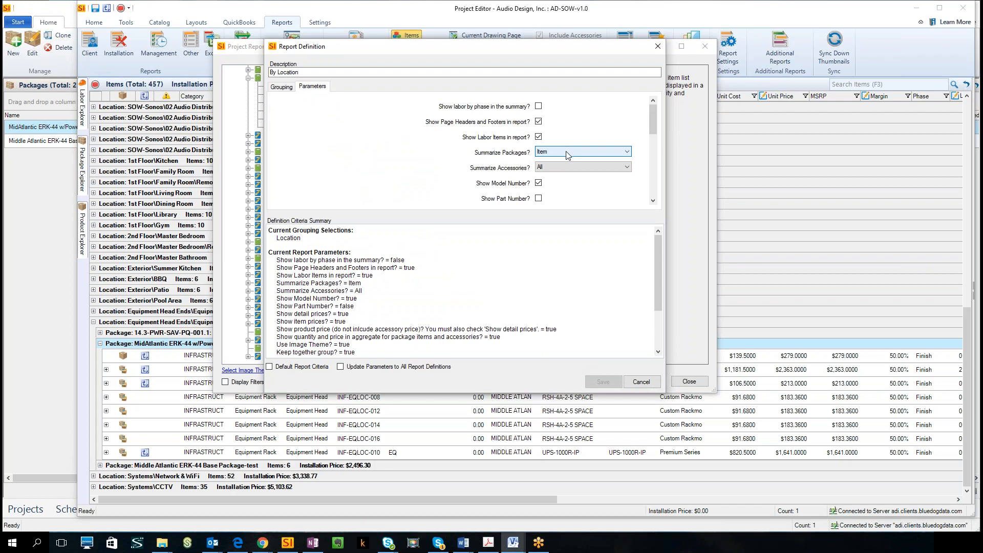
{"action": "left_click", "coordinate": [562, 167]}
{"action": "left_click", "coordinate": [562, 167]}
{"action": "left_click", "coordinate": [568, 151]}
{"action": "left_click", "coordinate": [573, 159]}
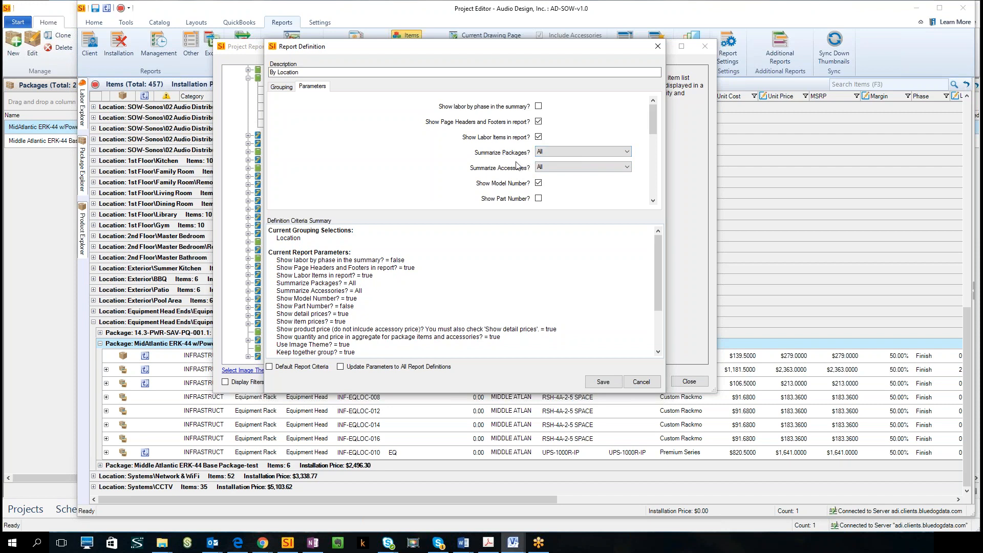
{"action": "left_click", "coordinate": [571, 156]}
{"action": "left_click", "coordinate": [563, 174]}
{"action": "left_click", "coordinate": [562, 168]}
{"action": "left_click", "coordinate": [559, 189]}
{"action": "left_click", "coordinate": [603, 382]}
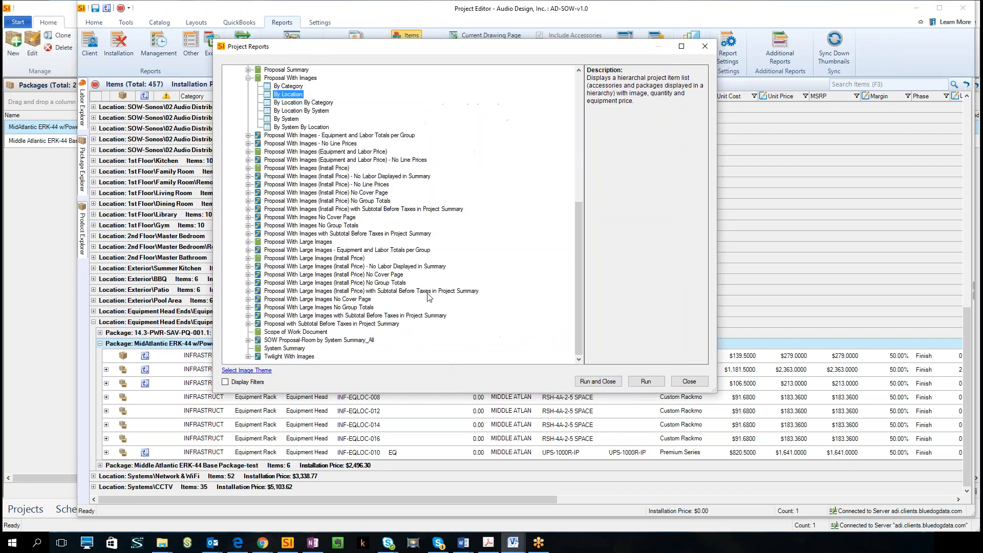
Run the By Location proposal and examine how the packages in the SOW-Sonos: 02 Audio Distribution section are itemized.
{"action": "left_click", "coordinate": [598, 381]}
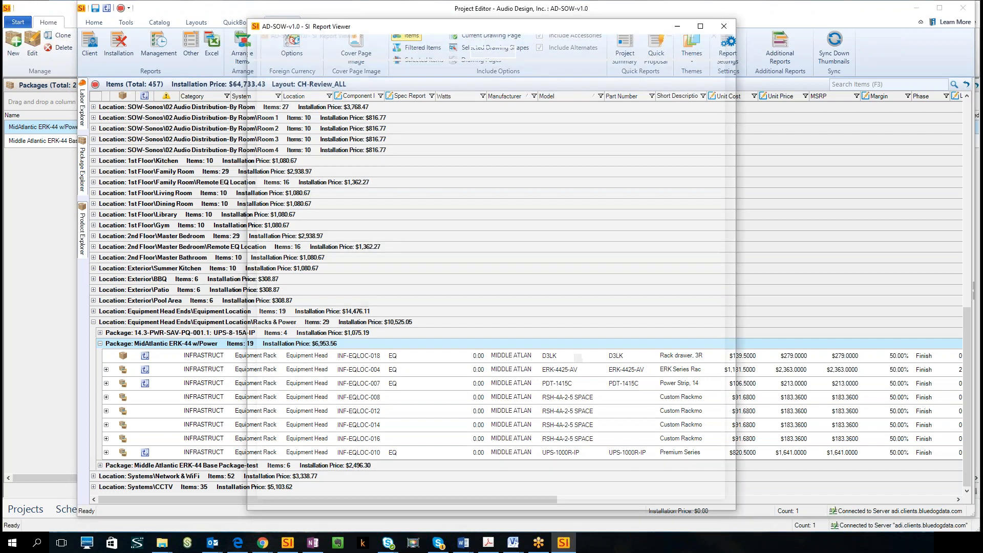
{"action": "scroll", "coordinate": [467, 327], "scroll_direction": "down", "scroll_amount": 10}
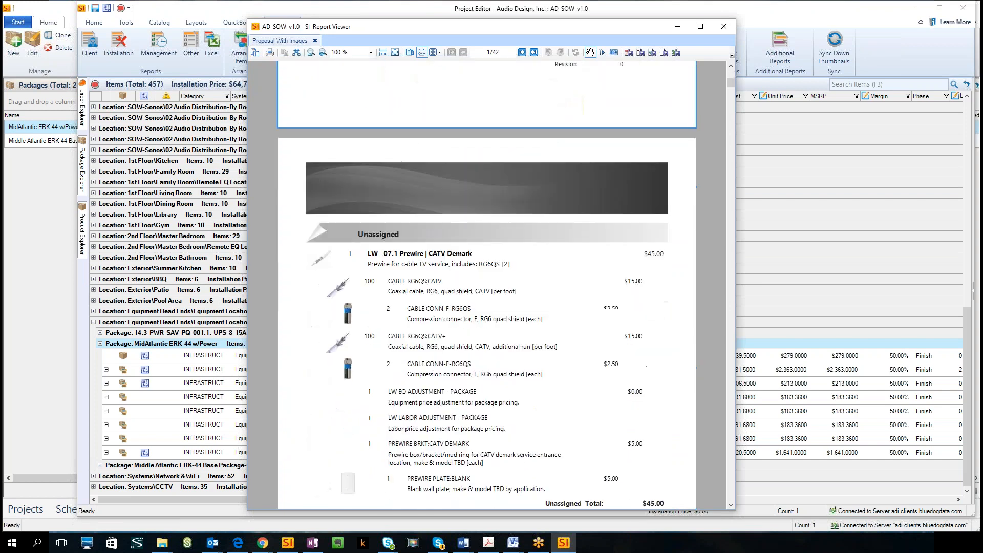
{"action": "scroll", "coordinate": [468, 328], "scroll_direction": "down", "scroll_amount": 9}
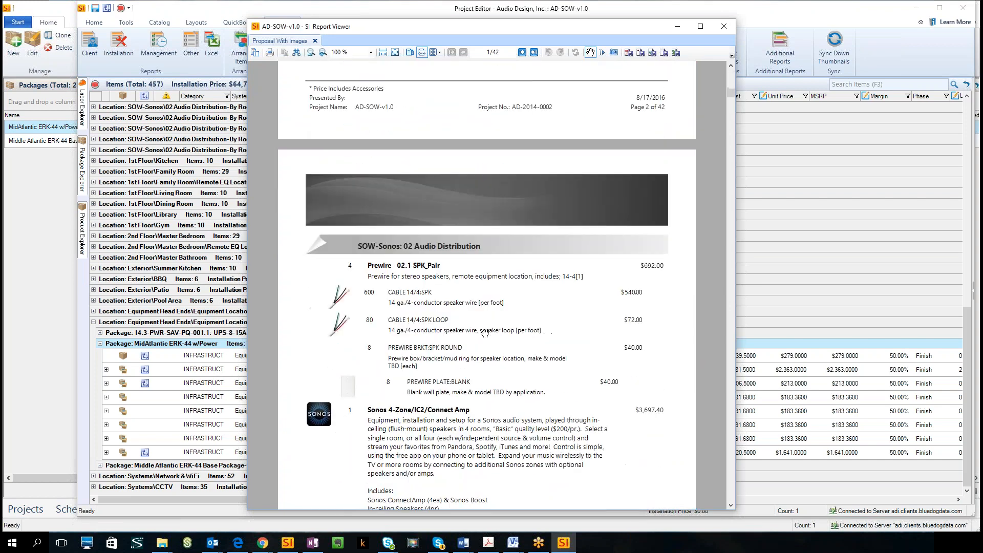
{"action": "scroll", "coordinate": [486, 333], "scroll_direction": "down", "scroll_amount": 15}
{"action": "scroll", "coordinate": [486, 333], "scroll_direction": "up", "scroll_amount": 10}
{"action": "scroll", "coordinate": [486, 334], "scroll_direction": "up", "scroll_amount": 3}
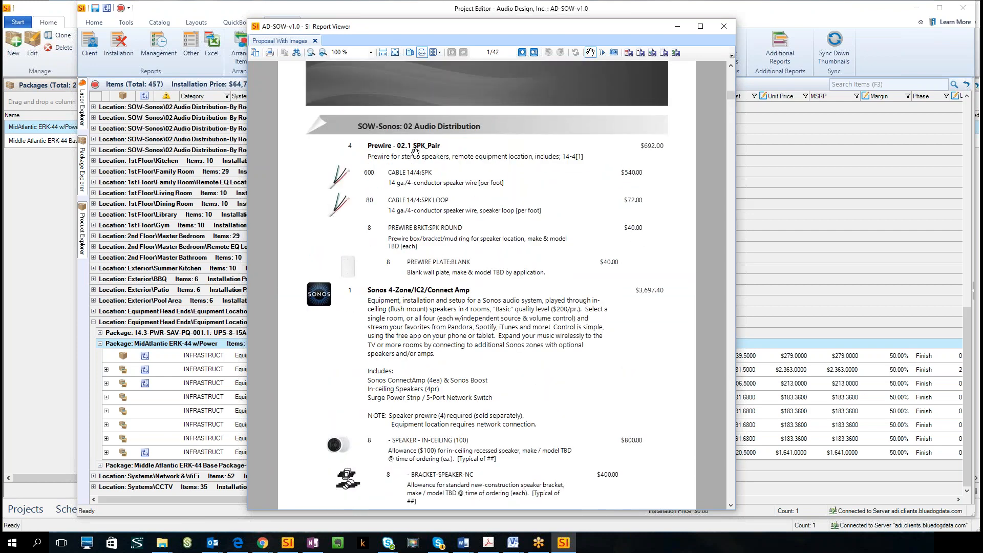
Switch to Adobe Acrobat to compare the Sonos package in AD-SOW-Sonos-Proposal Summary-v1.0.pdf, then return to the report viewer.
{"action": "left_click", "coordinate": [490, 542]}
{"action": "scroll", "coordinate": [381, 340], "scroll_direction": "up", "scroll_amount": 1}
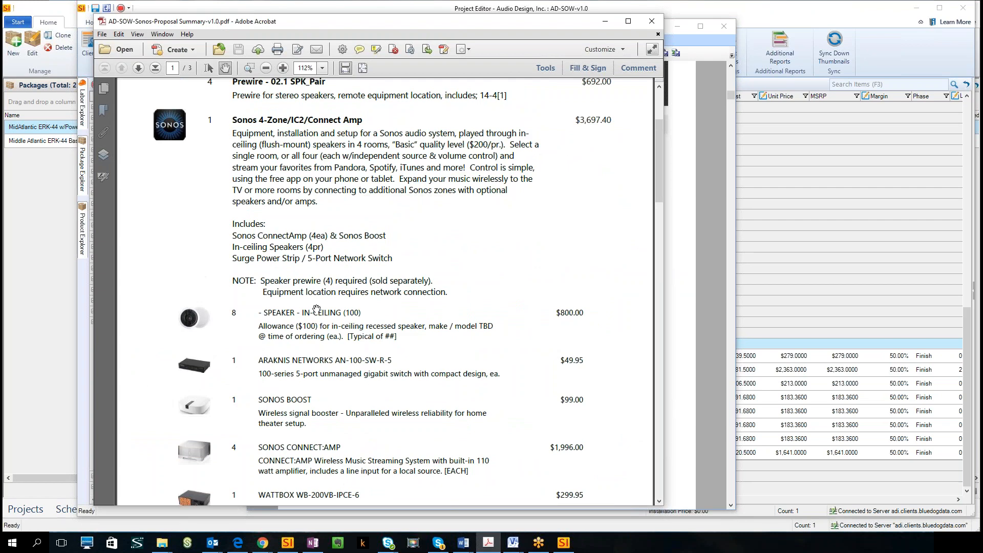
{"action": "left_click", "coordinate": [602, 20]}
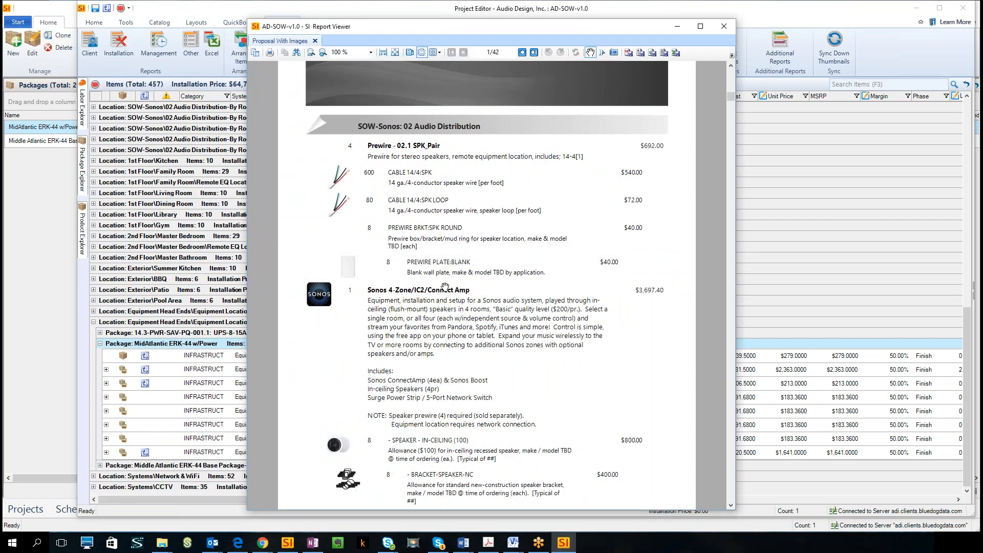
Examine the accessories listed under the Sonos 4-Zone package and the following by-room audio distribution pages.
{"action": "scroll", "coordinate": [445, 290], "scroll_direction": "down", "scroll_amount": 4}
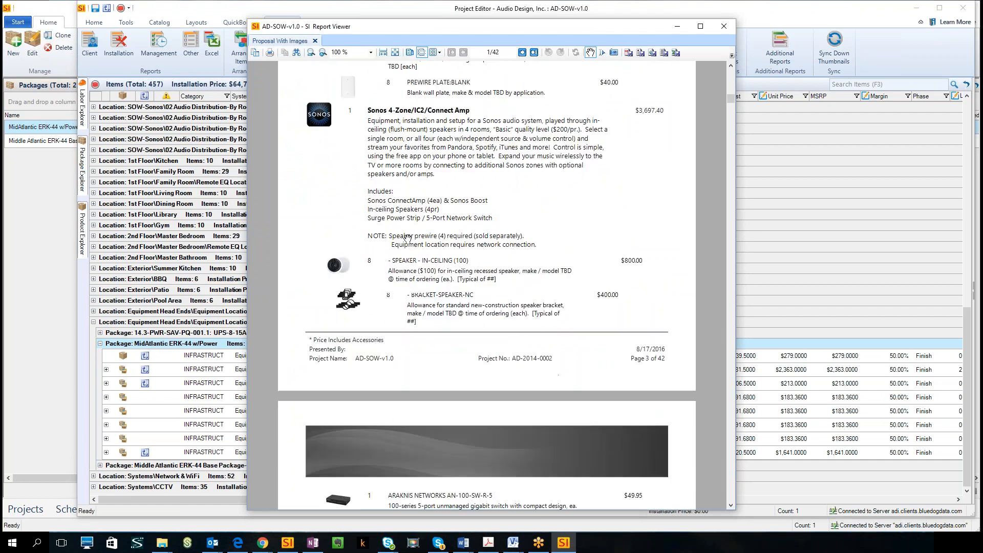
{"action": "scroll", "coordinate": [410, 242], "scroll_direction": "down", "scroll_amount": 4}
{"action": "scroll", "coordinate": [410, 242], "scroll_direction": "down", "scroll_amount": 20}
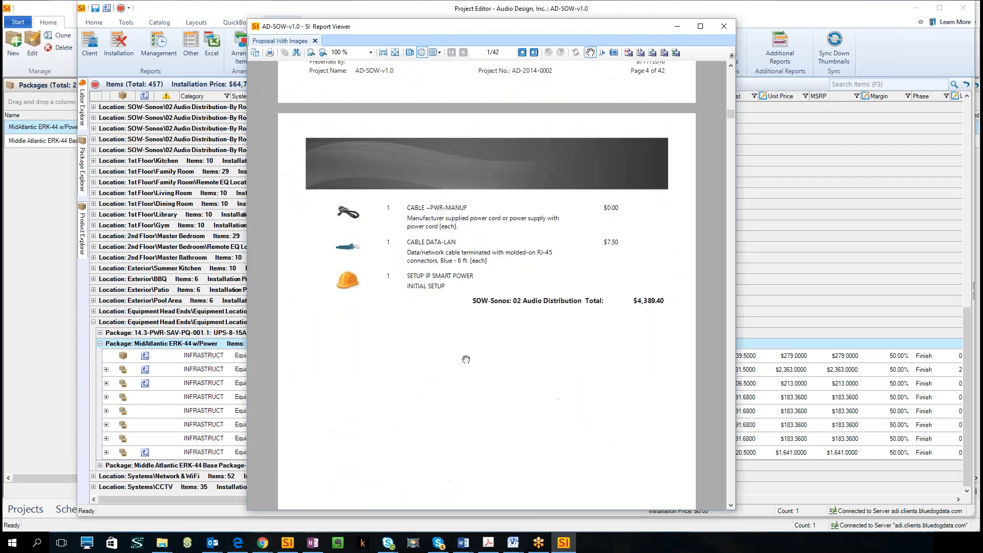
{"action": "scroll", "coordinate": [465, 359], "scroll_direction": "down", "scroll_amount": 15}
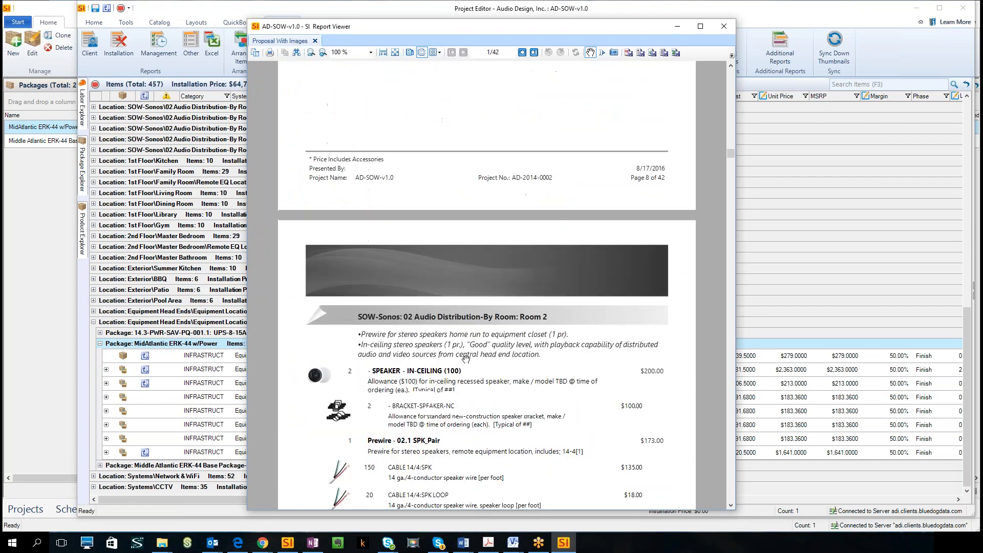
Review the Equipment Head Ends pages through the MidAtlantic ERK-44 w/Power package under Racks & Power, and close the report.
{"action": "left_click_drag", "start_coordinate": [730, 153], "coordinate": [705, 381]}
{"action": "scroll", "coordinate": [438, 329], "scroll_direction": "down", "scroll_amount": 15}
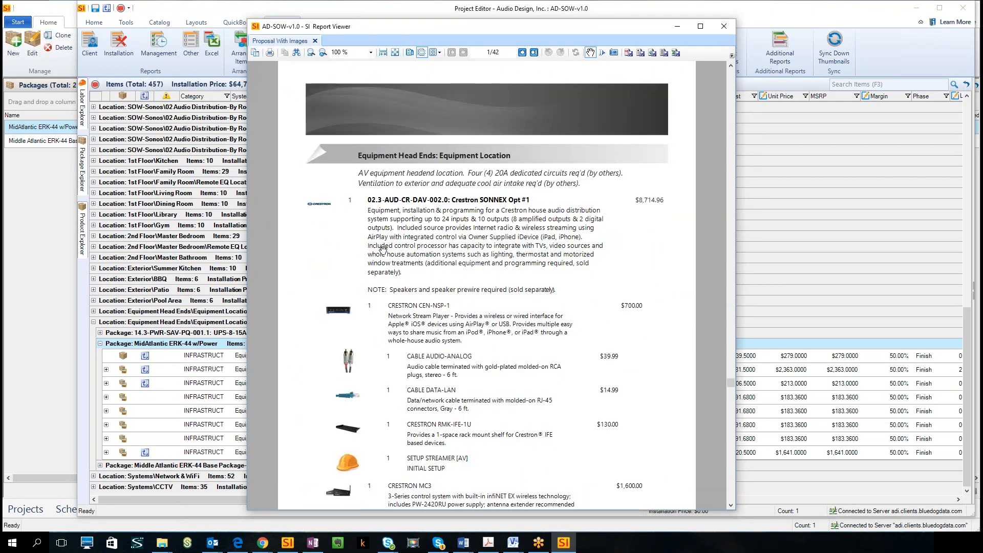
{"action": "scroll", "coordinate": [414, 262], "scroll_direction": "down", "scroll_amount": 5}
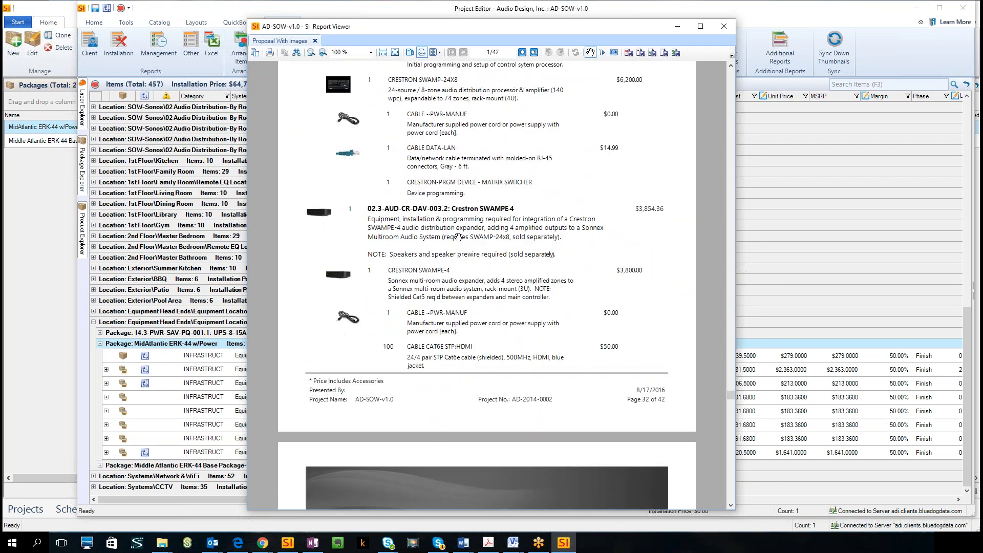
{"action": "scroll", "coordinate": [459, 237], "scroll_direction": "down", "scroll_amount": 3}
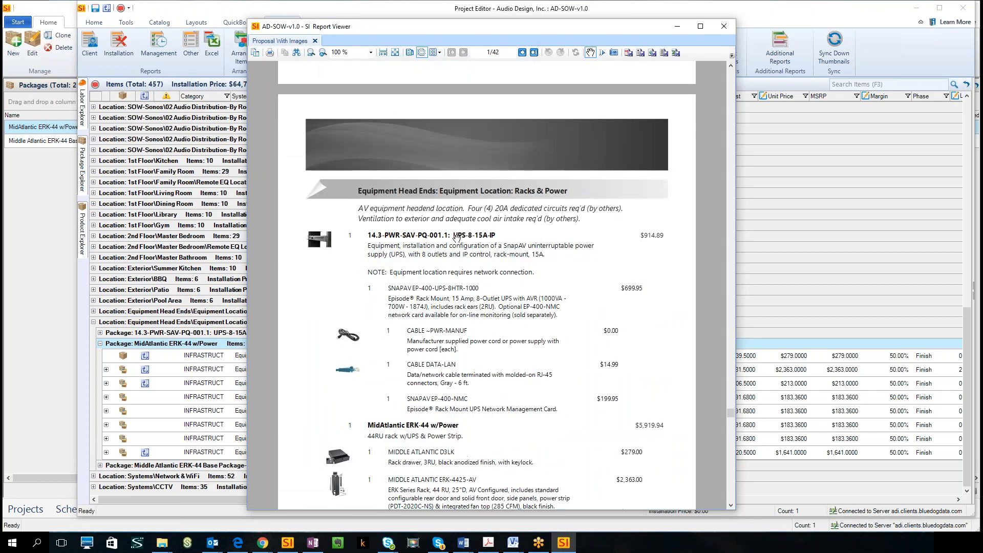
{"action": "scroll", "coordinate": [481, 228], "scroll_direction": "down", "scroll_amount": 3}
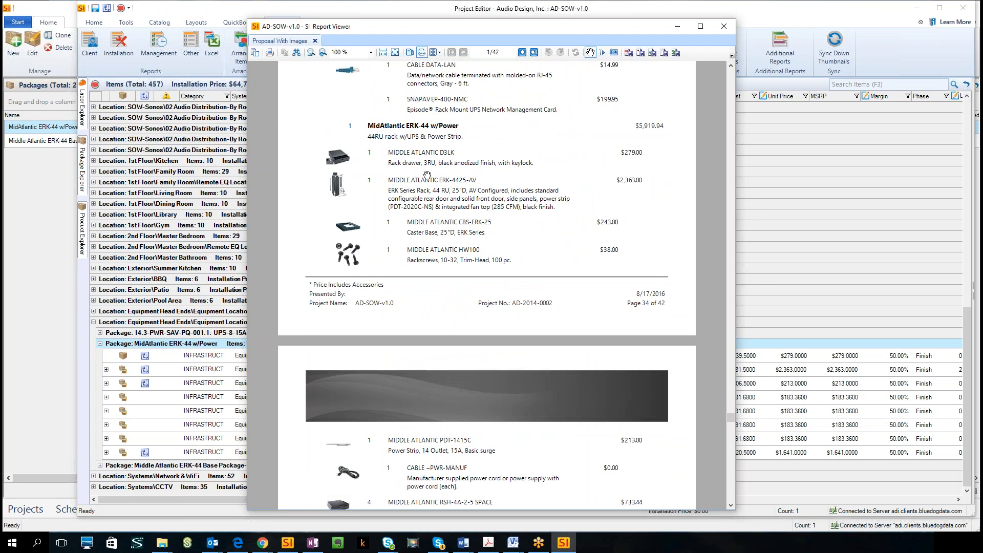
{"action": "scroll", "coordinate": [417, 139], "scroll_direction": "down", "scroll_amount": 1}
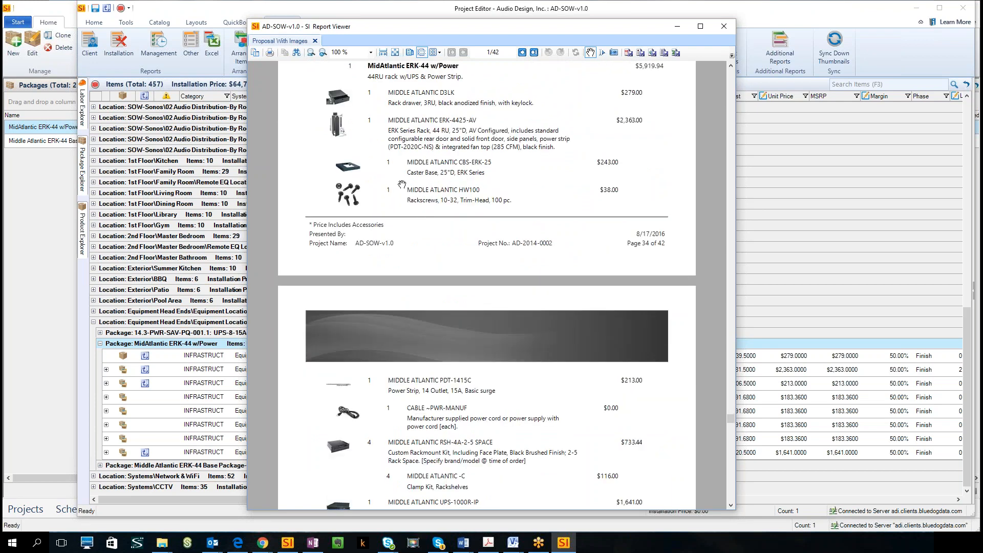
{"action": "scroll", "coordinate": [413, 193], "scroll_direction": "down", "scroll_amount": 1}
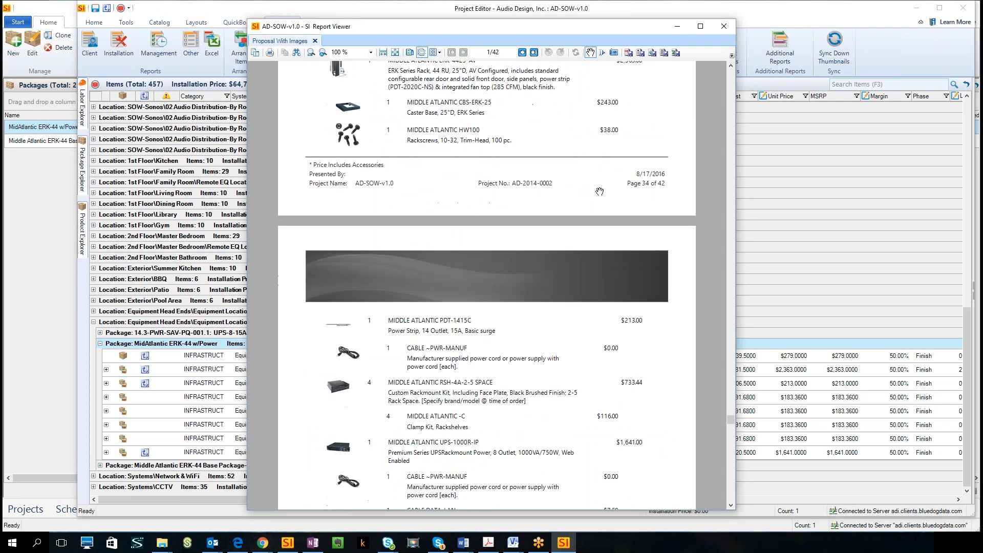
{"action": "left_click", "coordinate": [724, 26]}
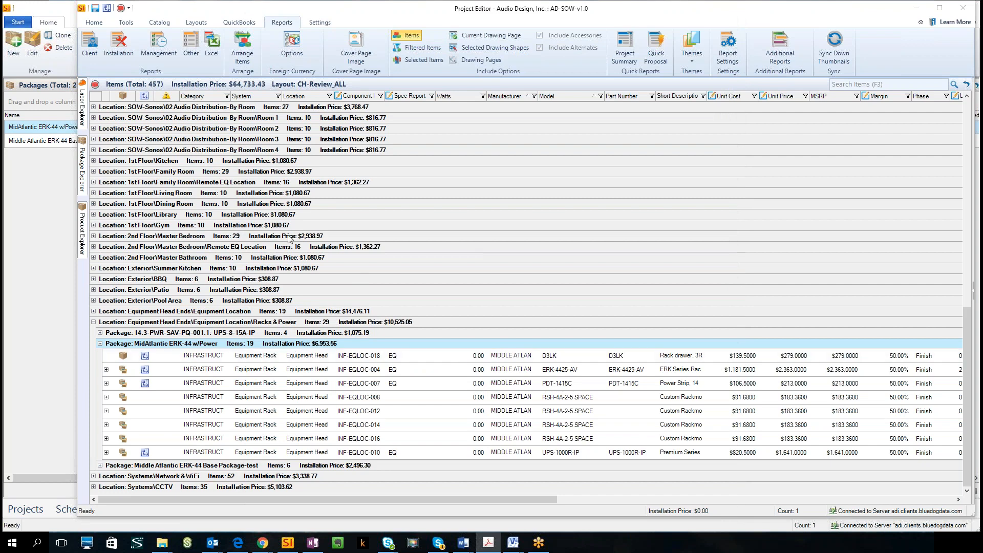
Reopen the By Location report definition, set Summarize Packages to Item and Summarize Accessories to All, and save it.
{"action": "left_click", "coordinate": [94, 22]}
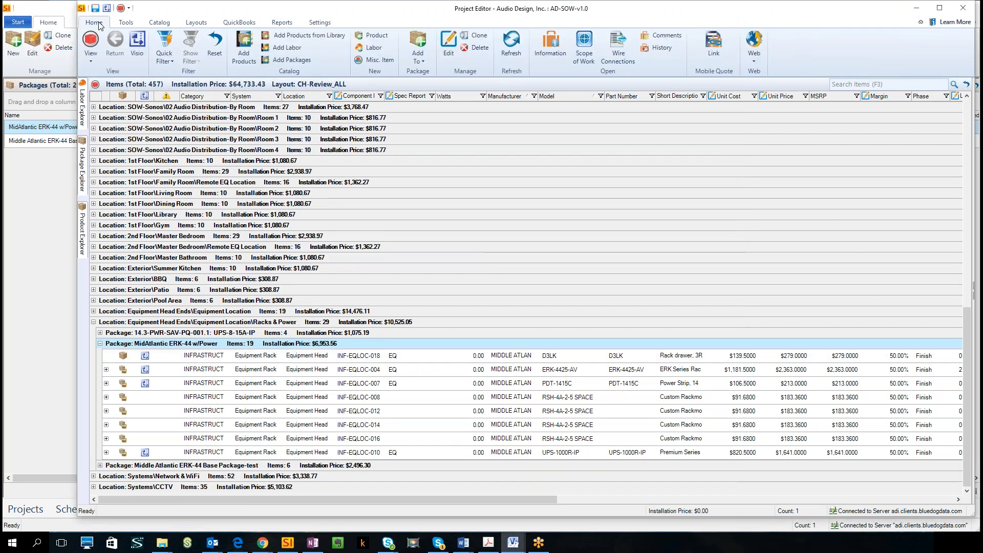
{"action": "left_click", "coordinate": [281, 23]}
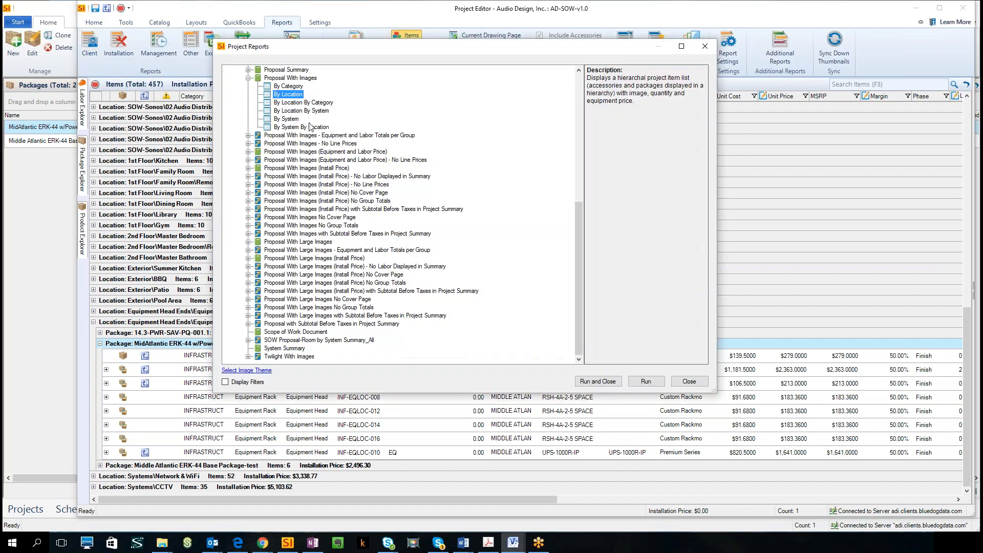
{"action": "right_click", "coordinate": [298, 96]}
{"action": "left_click", "coordinate": [340, 149]}
{"action": "left_click", "coordinate": [567, 151]}
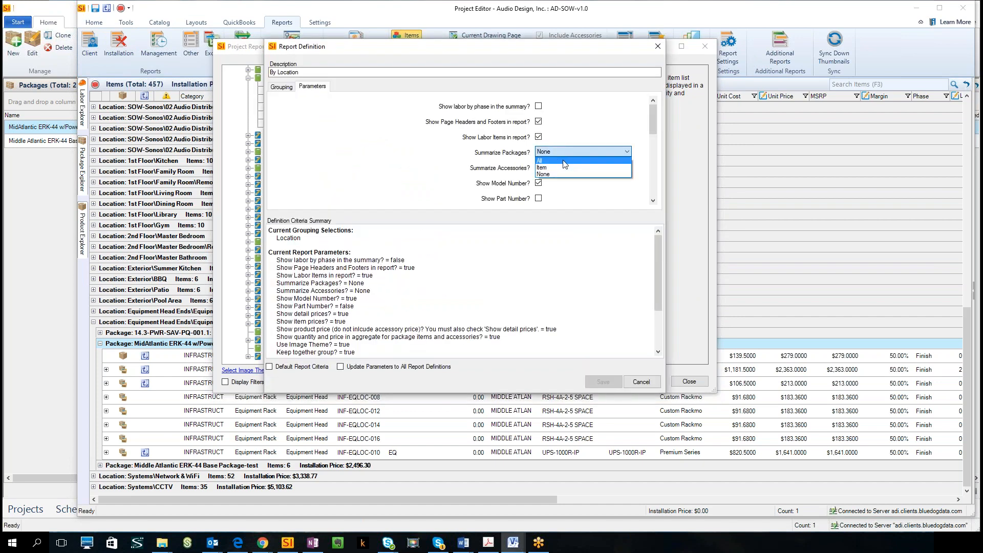
{"action": "left_click", "coordinate": [560, 168]}
{"action": "left_click", "coordinate": [563, 167]}
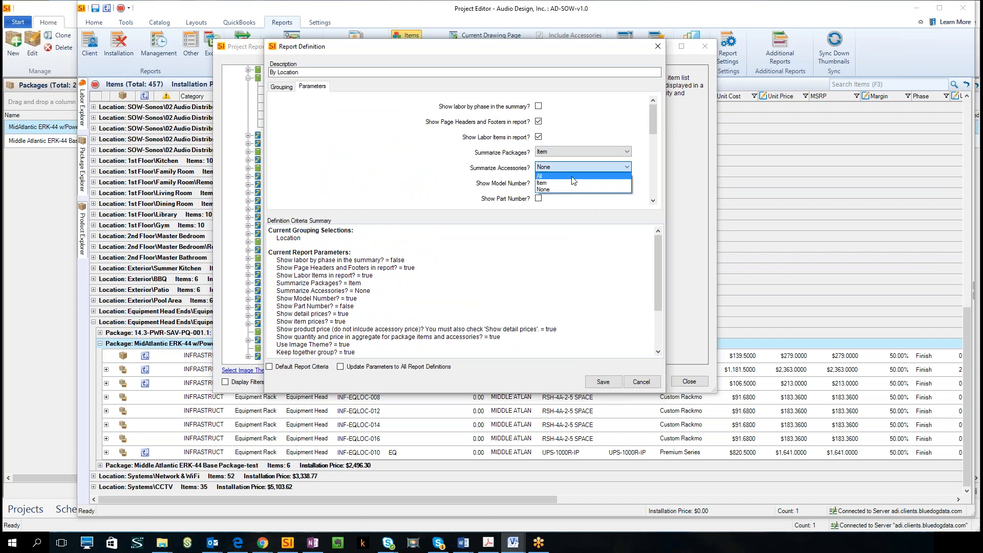
{"action": "left_click", "coordinate": [573, 177]}
{"action": "left_click", "coordinate": [605, 384]}
Turn on Display Filters and run the By Location report filtered to Location Equal To Racks & Power.
{"action": "left_click", "coordinate": [226, 381]}
{"action": "right_click", "coordinate": [298, 95]}
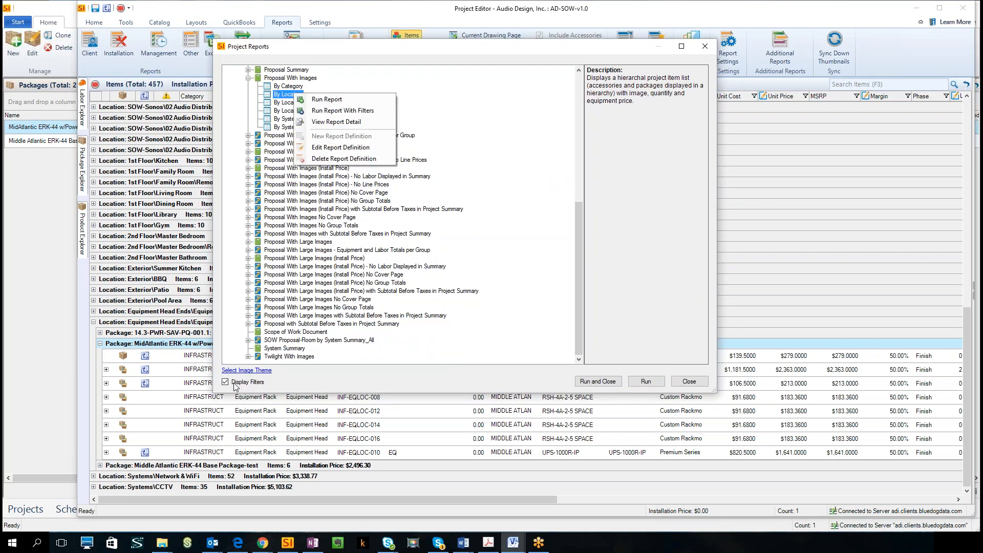
{"action": "left_click", "coordinate": [348, 113]}
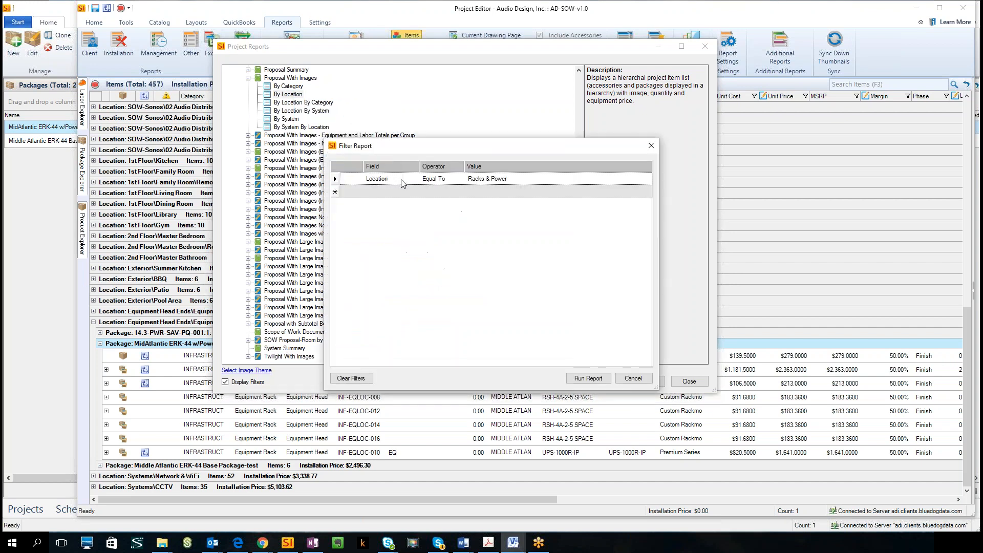
{"action": "left_click", "coordinate": [399, 182]}
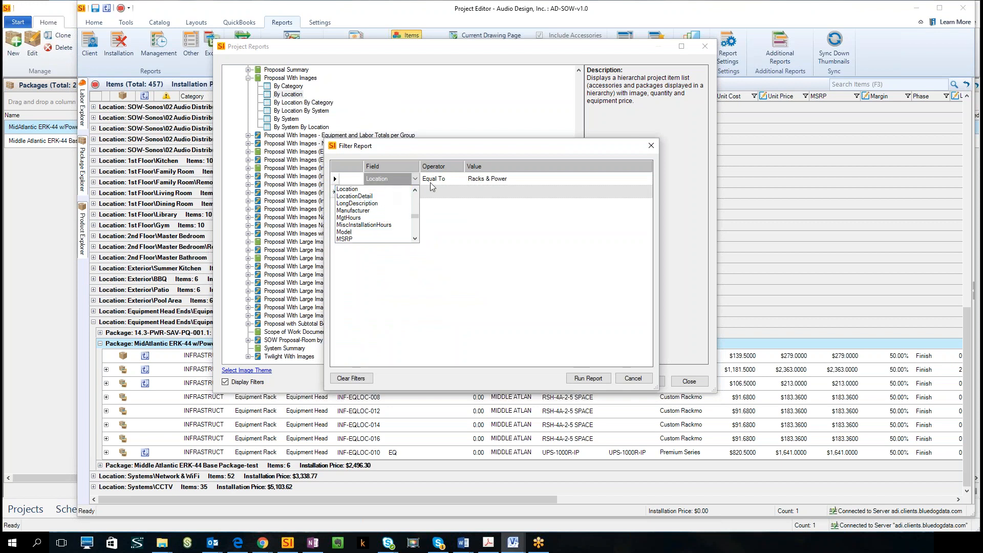
{"action": "left_click", "coordinate": [449, 180]}
{"action": "left_click", "coordinate": [460, 179]}
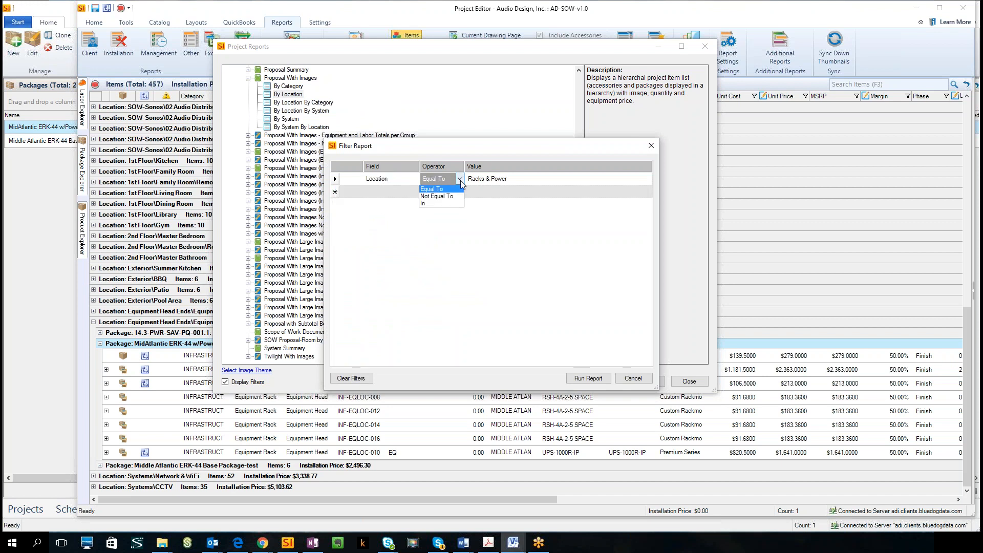
{"action": "left_click", "coordinate": [489, 181]}
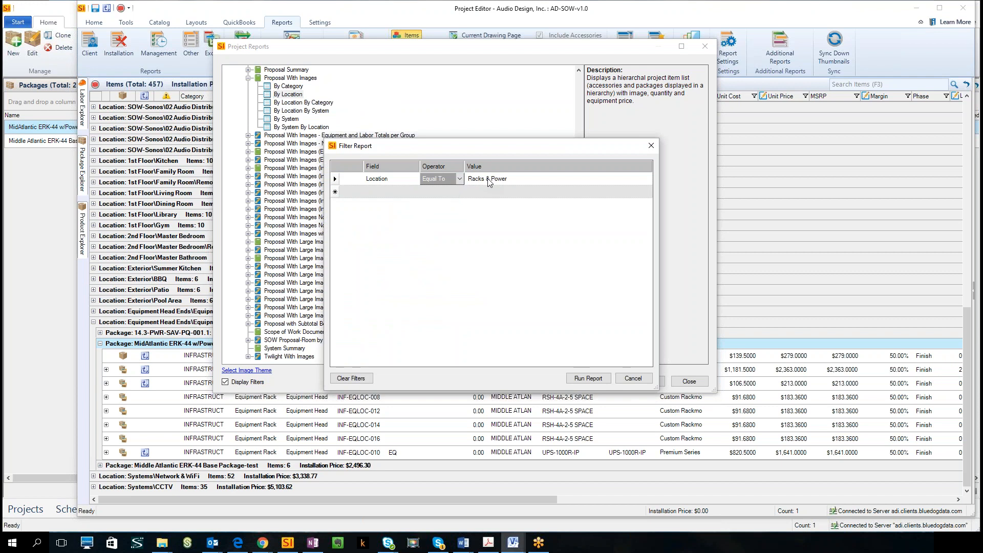
{"action": "left_click", "coordinate": [489, 181]}
{"action": "left_click", "coordinate": [587, 379]}
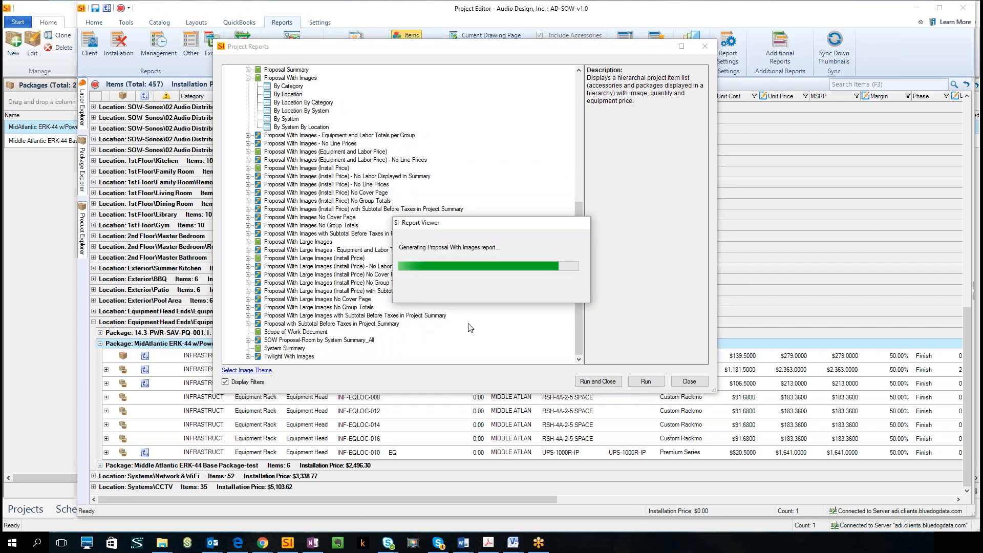
Examine how the Racks & Power packages are summarized in the filtered proposal, minimize it, and close the project reports list.
{"action": "scroll", "coordinate": [485, 261], "scroll_direction": "down", "scroll_amount": 10}
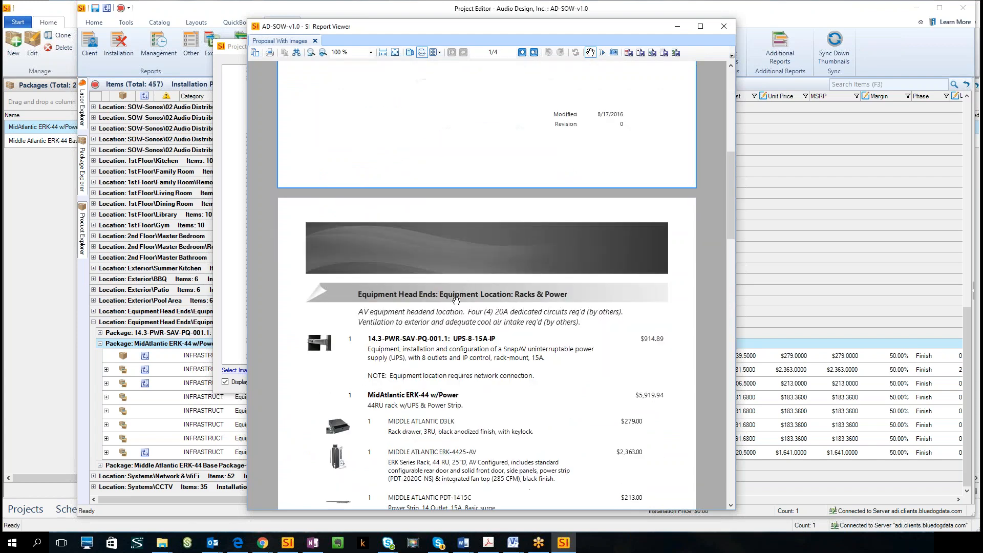
{"action": "scroll", "coordinate": [456, 301], "scroll_direction": "down", "scroll_amount": 3}
{"action": "scroll", "coordinate": [466, 216], "scroll_direction": "down", "scroll_amount": 2}
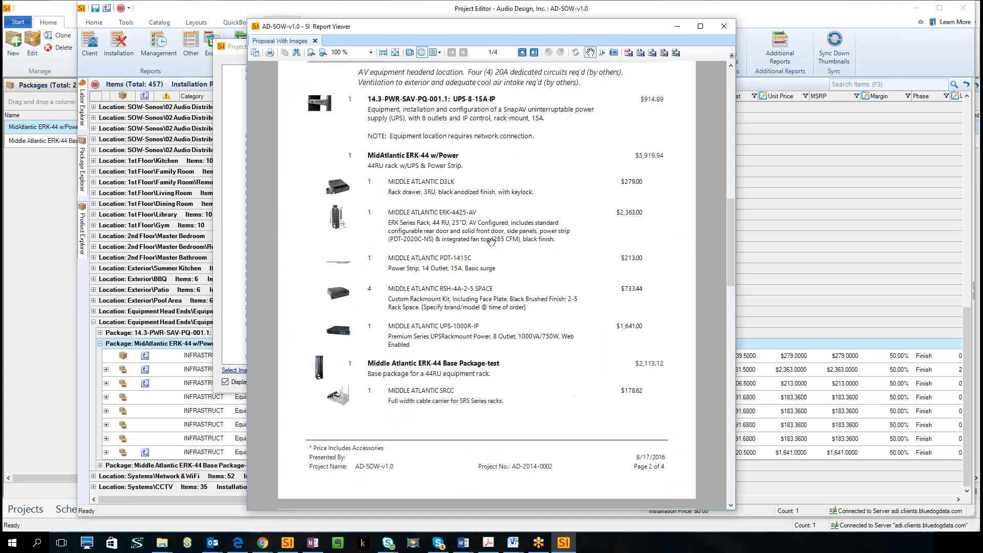
{"action": "scroll", "coordinate": [461, 258], "scroll_direction": "down", "scroll_amount": 10}
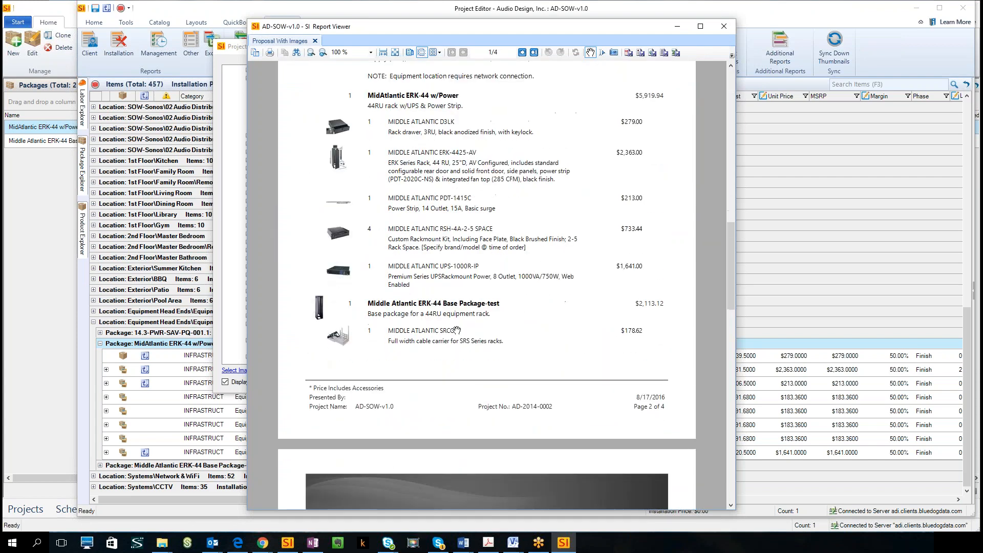
{"action": "scroll", "coordinate": [479, 354], "scroll_direction": "up", "scroll_amount": 8}
{"action": "scroll", "coordinate": [479, 354], "scroll_direction": "up", "scroll_amount": 3}
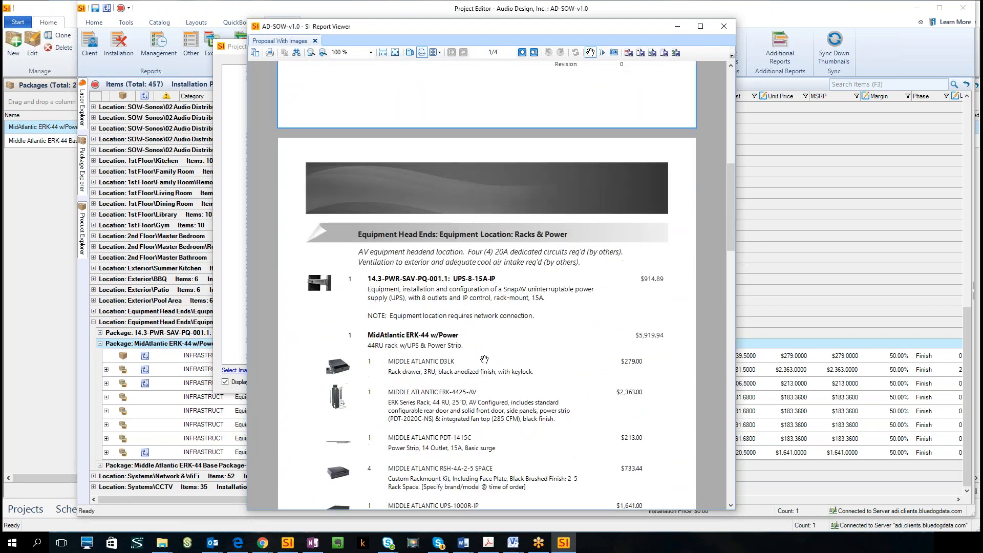
{"action": "scroll", "coordinate": [484, 362], "scroll_direction": "down", "scroll_amount": 1}
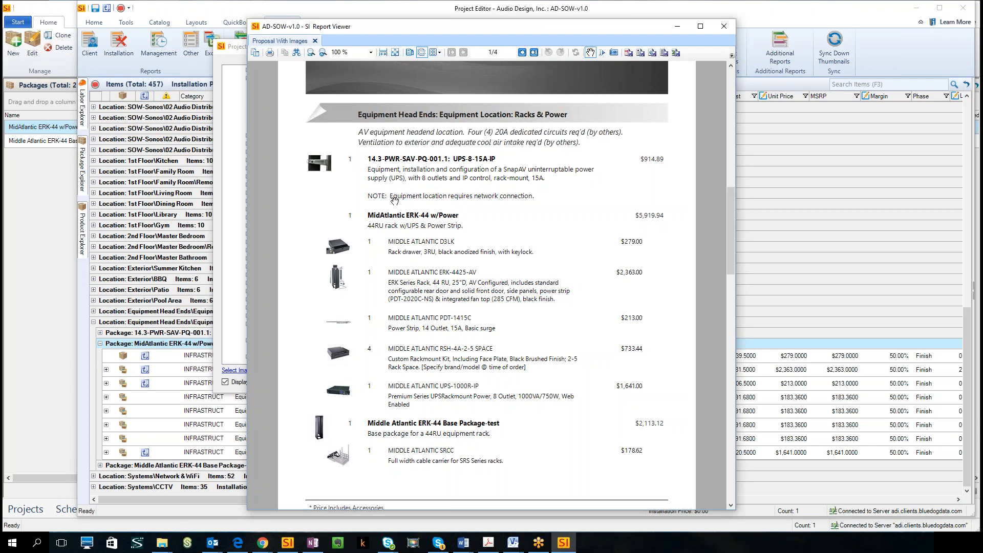
{"action": "left_click", "coordinate": [677, 30]}
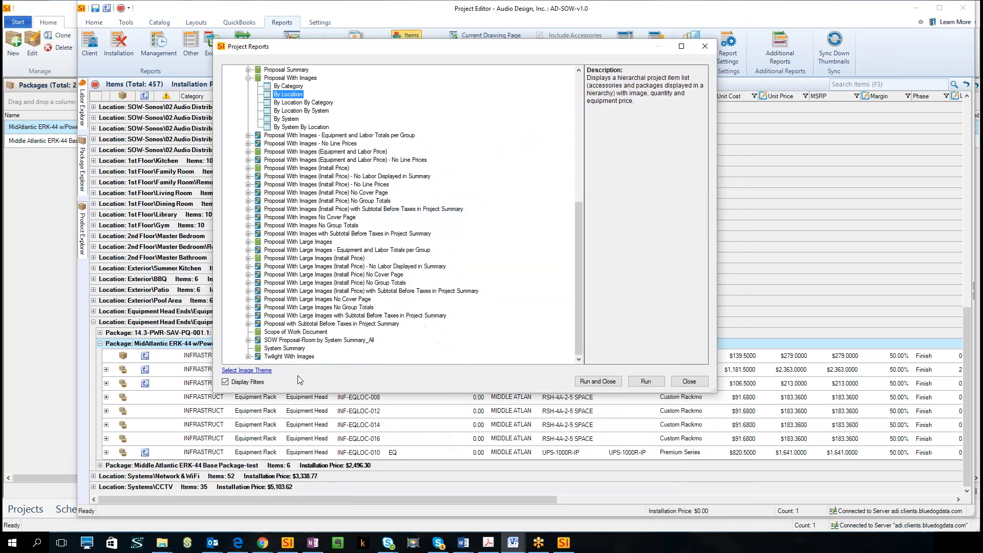
{"action": "right_click", "coordinate": [295, 96]}
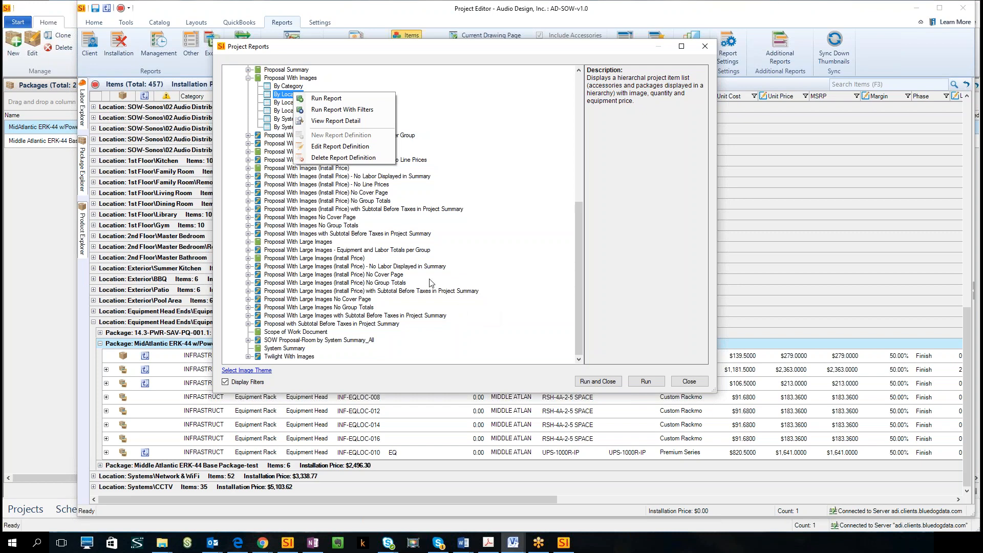
{"action": "left_click", "coordinate": [694, 385]}
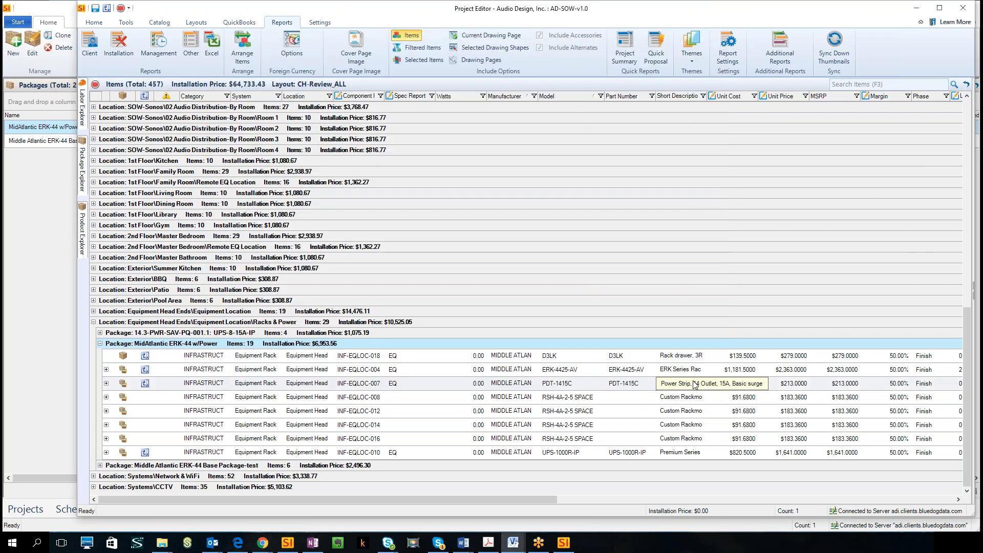